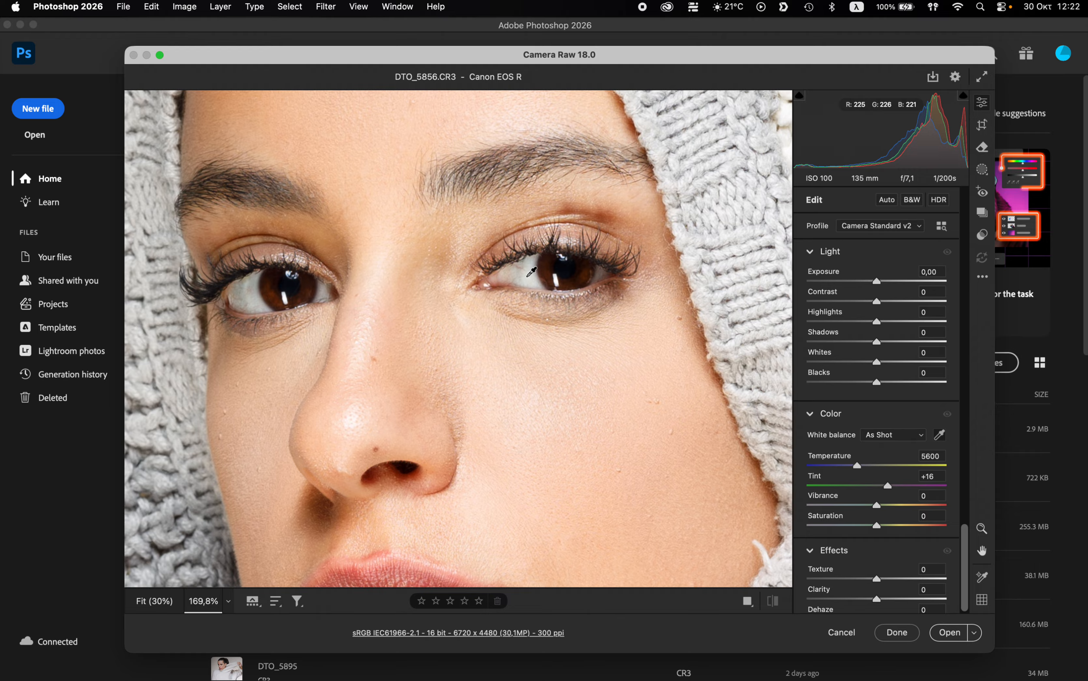
Set a custom white balance by sampling the white of the eye nearest the photo's centre.
{"action": "left_click", "coordinate": [527, 276]}
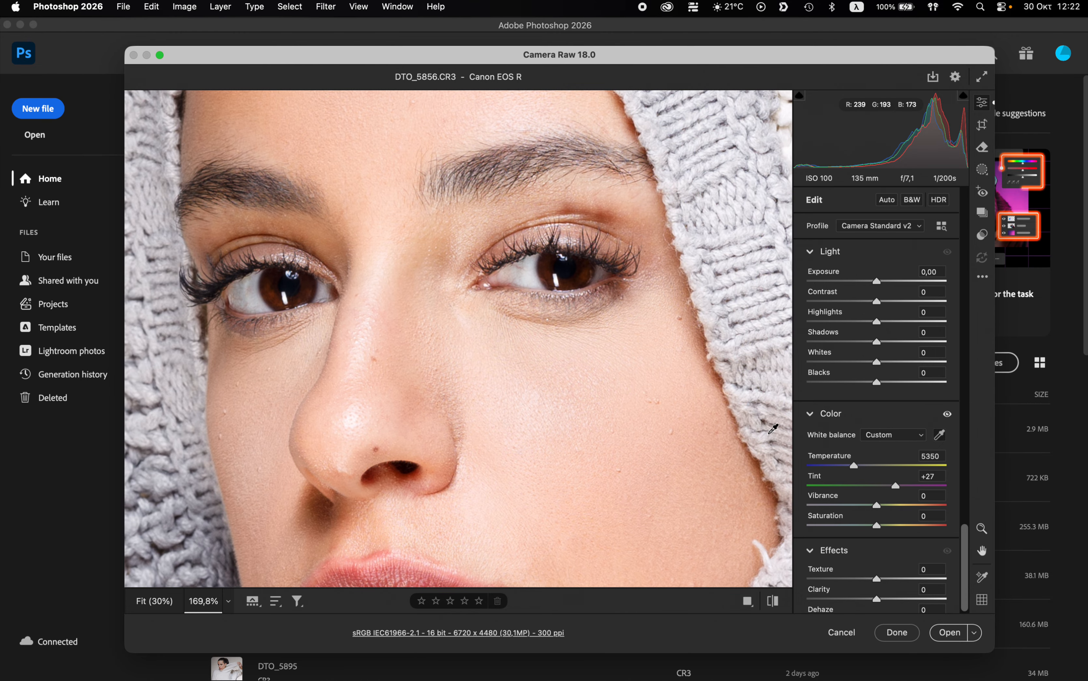
{"action": "left_click", "coordinate": [941, 436]}
{"action": "left_click_drag", "start_coordinate": [442, 355], "coordinate": [357, 349]}
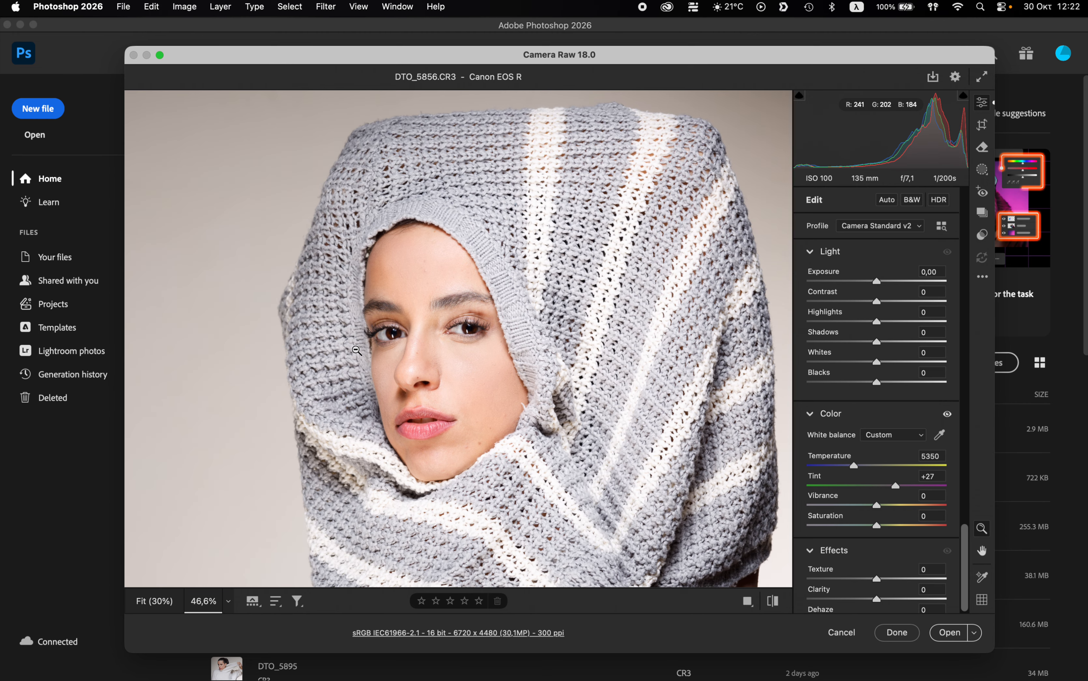
{"action": "scroll", "coordinate": [356, 350], "scroll_direction": "down", "scroll_amount": 2}
{"action": "scroll", "coordinate": [357, 349], "scroll_direction": "left", "scroll_amount": 2}
{"action": "left_click_drag", "start_coordinate": [471, 348], "coordinate": [437, 355]}
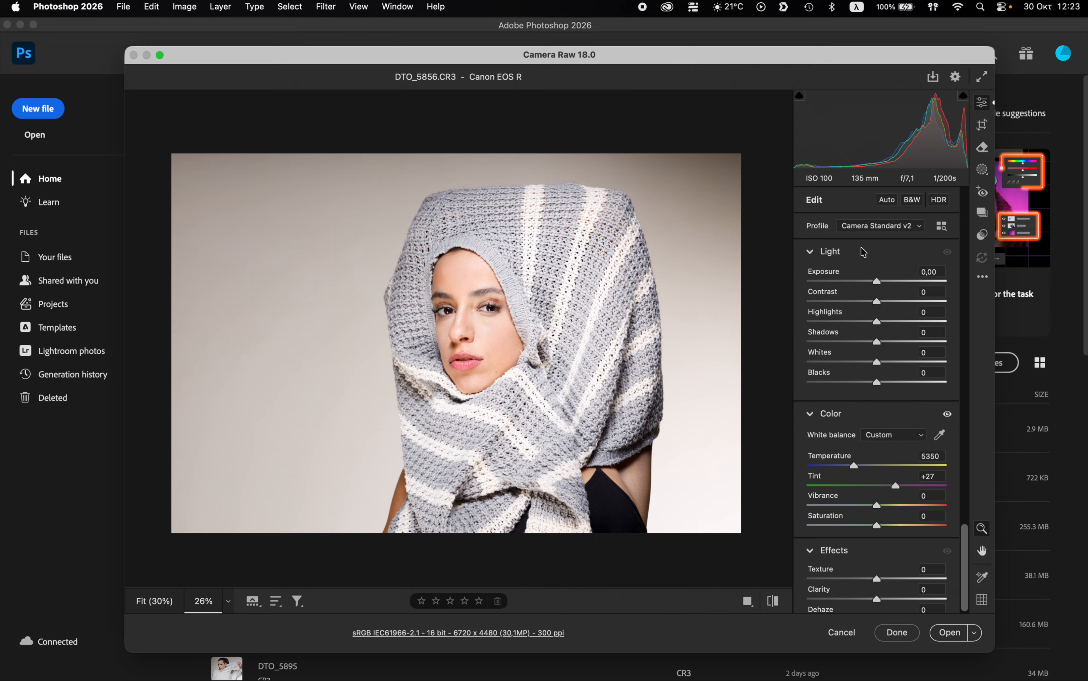
Crop the photo to a 1 x 1 ratio of about 3421 x 3421 px, framed tightly around the wrapped head.
{"action": "left_click", "coordinate": [983, 126]}
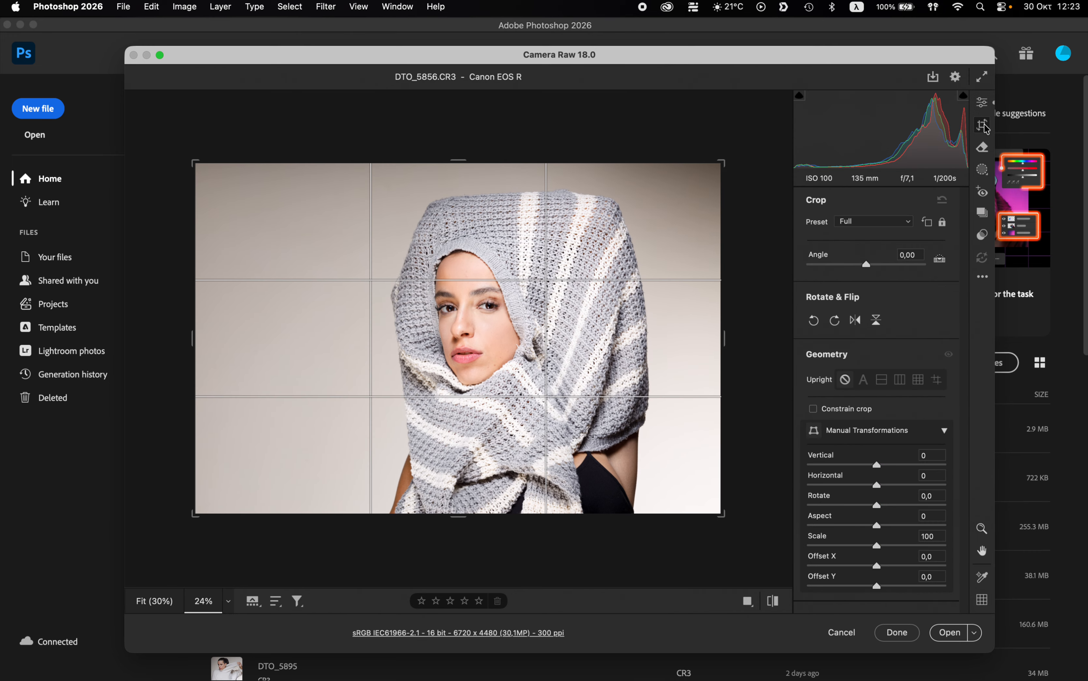
{"action": "left_click", "coordinate": [862, 222]}
{"action": "left_click", "coordinate": [857, 256]}
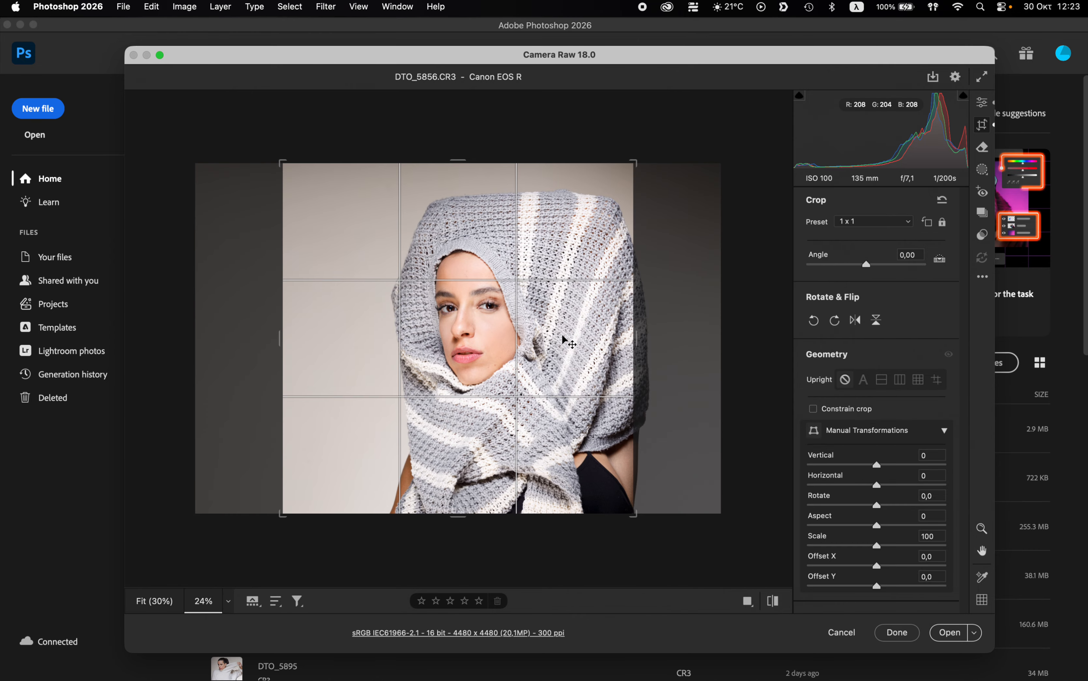
{"action": "left_click_drag", "start_coordinate": [555, 342], "coordinate": [509, 346]}
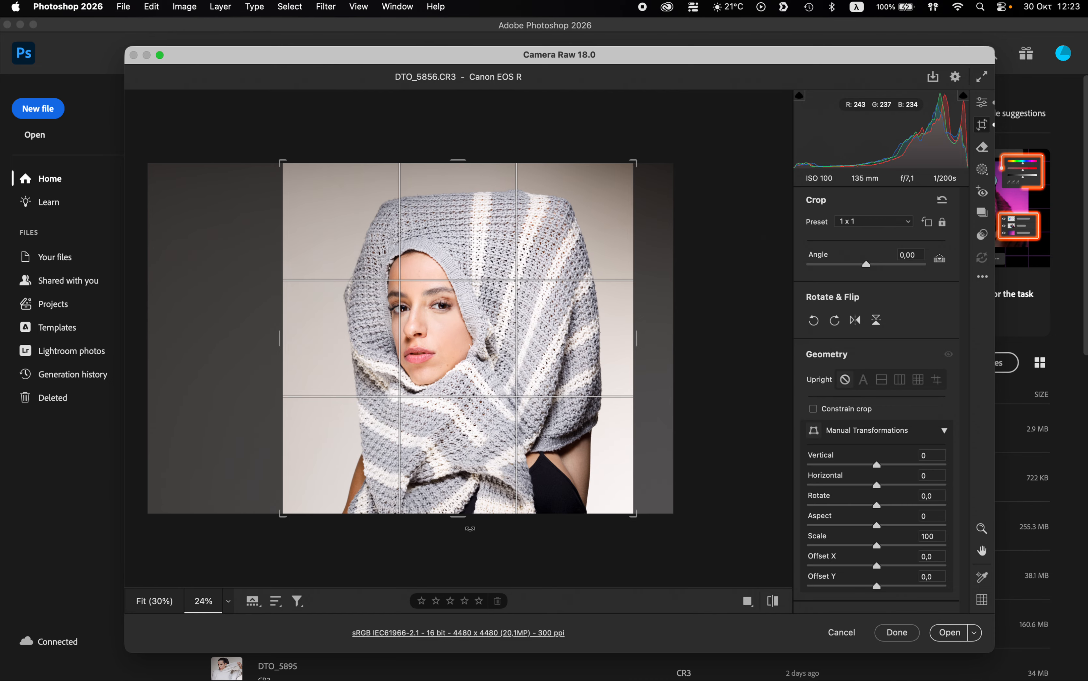
{"action": "left_click_drag", "start_coordinate": [458, 514], "coordinate": [479, 445]}
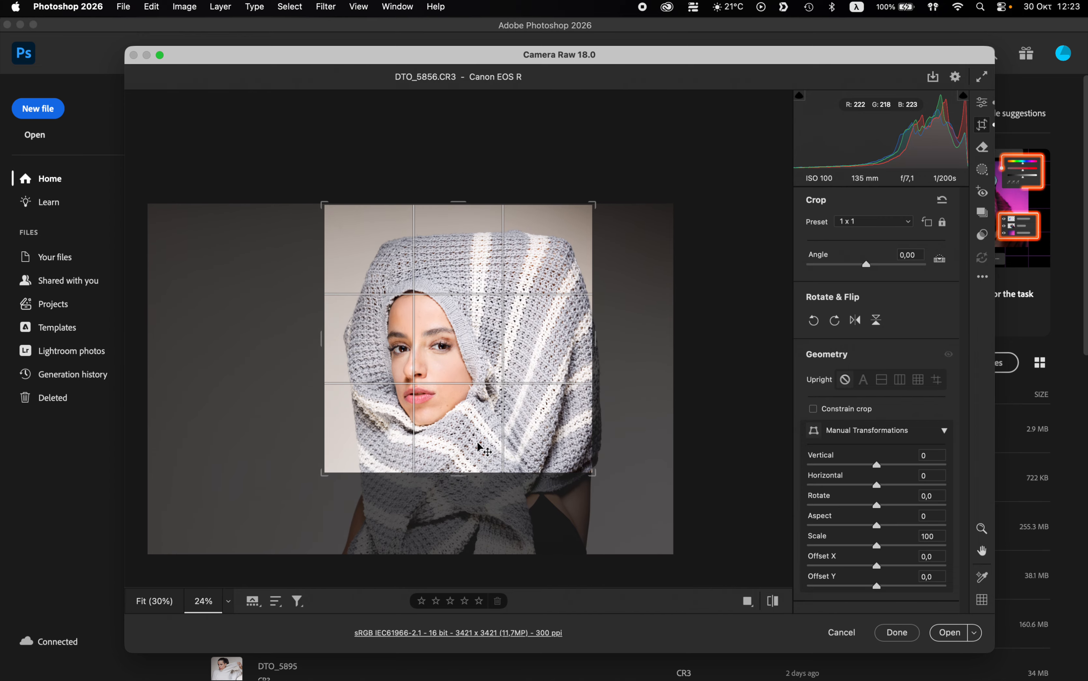
{"action": "key", "text": "Return"}
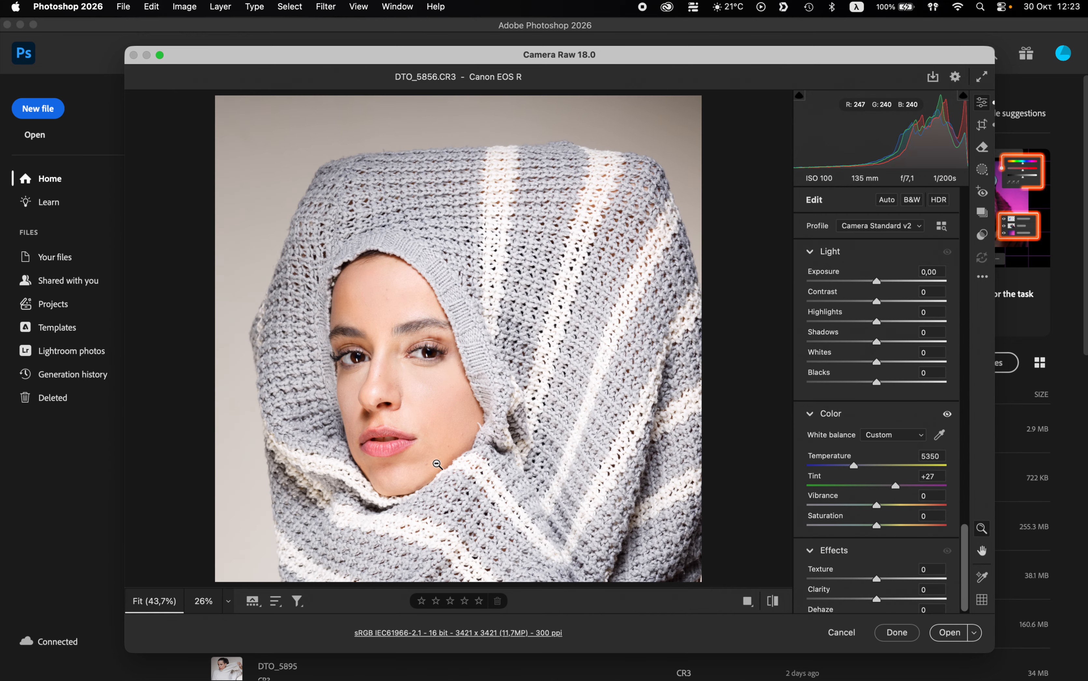
Set Exposure to -0.10, Contrast to +5 and Highlights to -35.
{"action": "left_click", "coordinate": [396, 367], "text": "alt"}
{"action": "left_click_drag", "start_coordinate": [407, 361], "coordinate": [469, 362]}
{"action": "left_click_drag", "start_coordinate": [876, 281], "coordinate": [875, 281]}
{"action": "left_click_drag", "start_coordinate": [876, 301], "coordinate": [852, 323]}
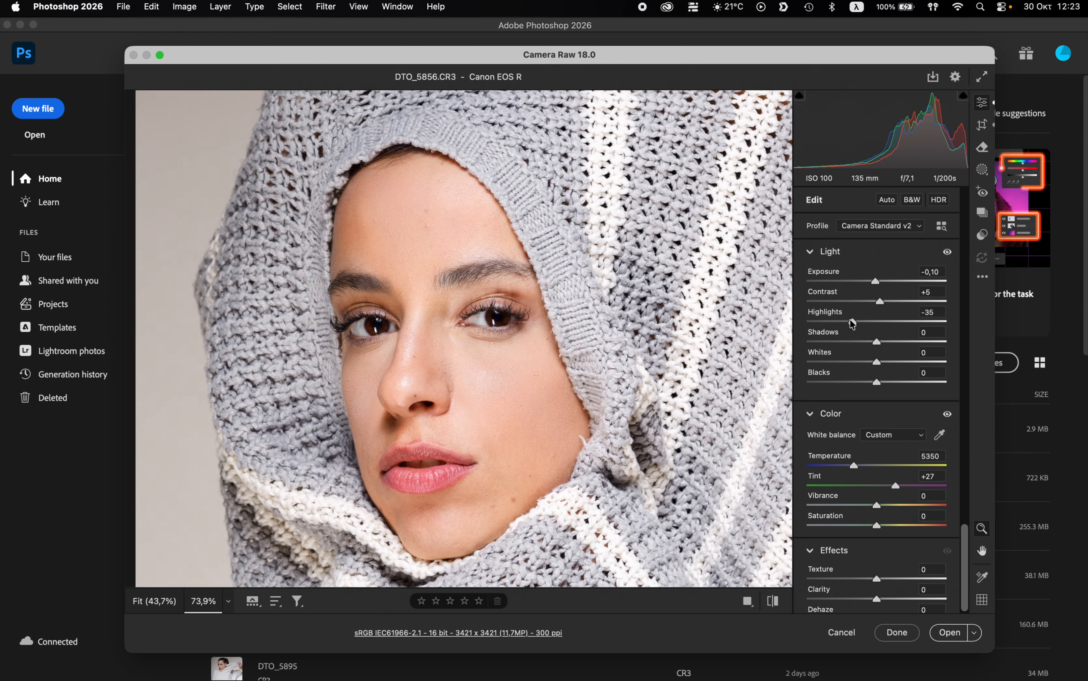
Set Shadows to +15 and Whites to +23 in the light adjustments.
{"action": "left_click_drag", "start_coordinate": [880, 346], "coordinate": [891, 347]}
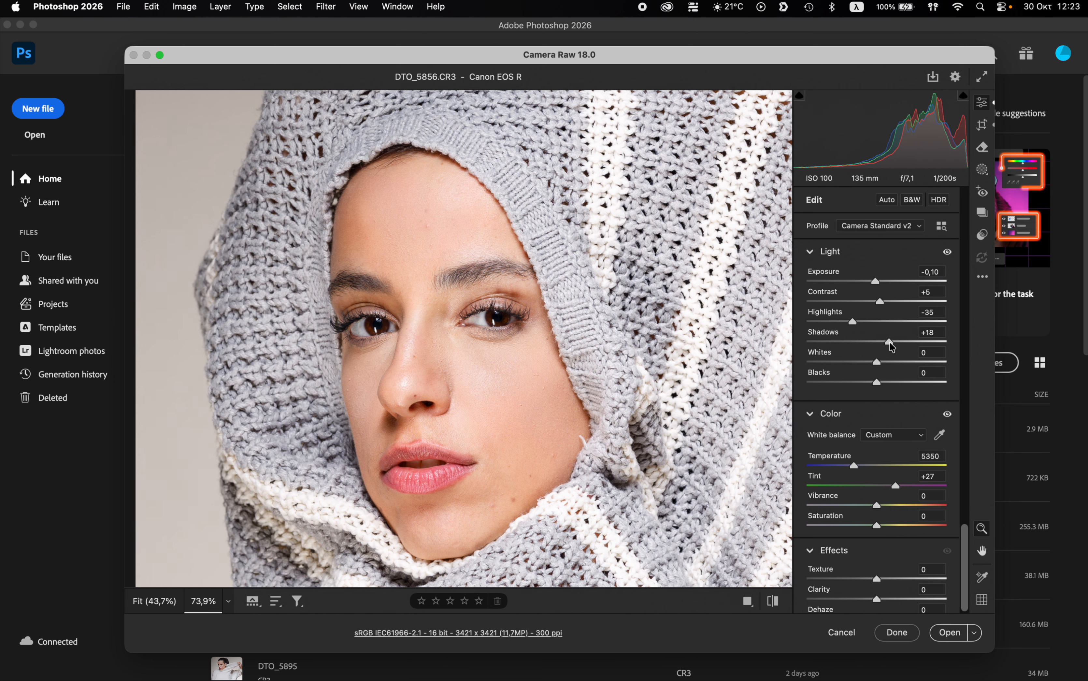
{"action": "double_click", "coordinate": [891, 346]}
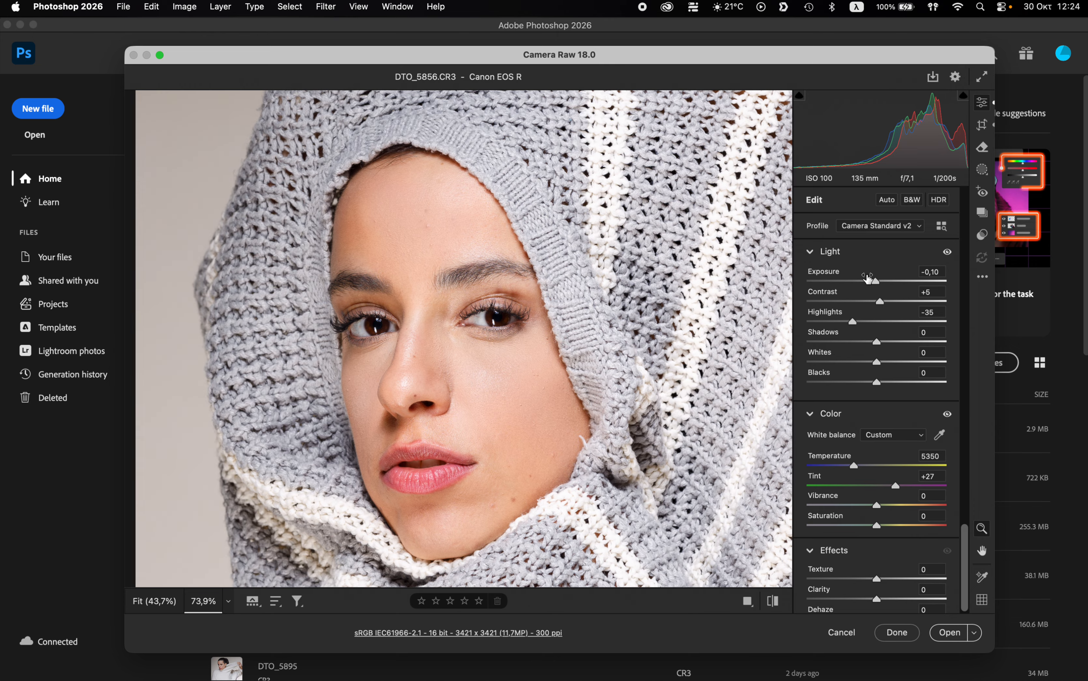
{"action": "mouse_move", "coordinate": [867, 278]}
{"action": "mouse_move", "coordinate": [877, 341]}
{"action": "left_mouse_down"}
{"action": "mouse_move", "coordinate": [893, 343]}
{"action": "mouse_move", "coordinate": [880, 364]}
{"action": "mouse_move", "coordinate": [893, 365]}
{"action": "mouse_move", "coordinate": [877, 336]}
{"action": "mouse_move", "coordinate": [910, 340]}
{"action": "mouse_move", "coordinate": [888, 337]}
{"action": "mouse_move", "coordinate": [866, 357]}
{"action": "mouse_move", "coordinate": [878, 359]}
{"action": "left_mouse_up"}
Set Saturation to +2 and Clarity to -5, leaving Vibrance at 0.
{"action": "scroll", "coordinate": [892, 365], "scroll_direction": "down", "scroll_amount": 5}
{"action": "double_click", "coordinate": [887, 337]}
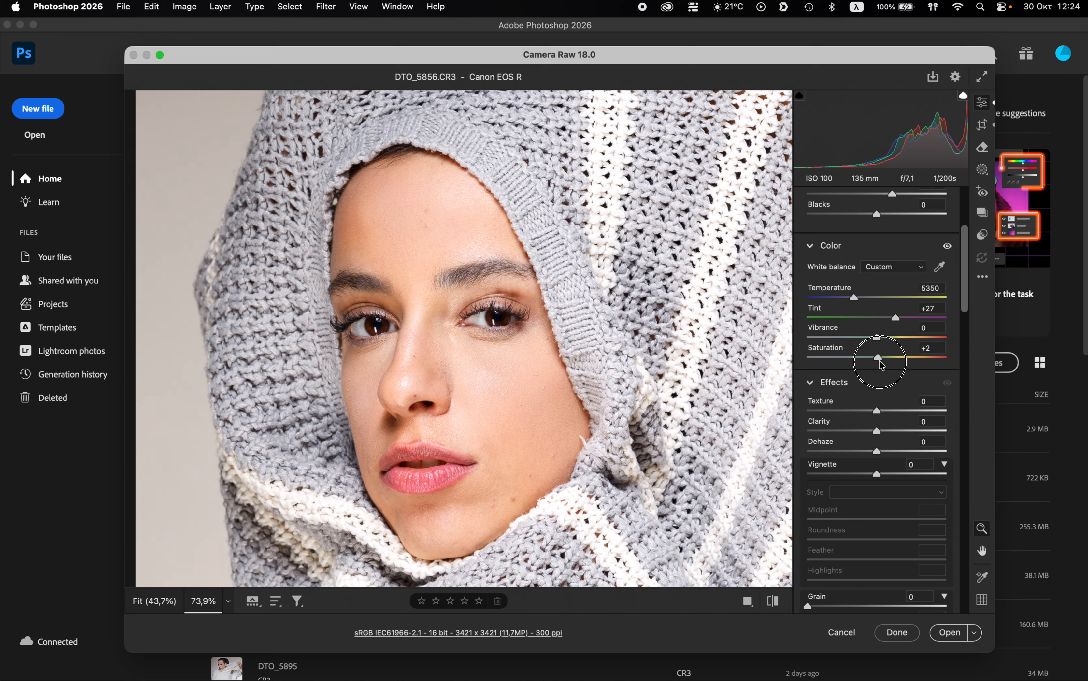
{"action": "left_click_drag", "start_coordinate": [879, 359], "coordinate": [872, 337]}
Enable chromatic aberration removal and the Sigma 135mm lens profile corrections, with the distortion amount at 0.
{"action": "scroll", "coordinate": [879, 360], "scroll_direction": "down", "scroll_amount": 5}
{"action": "scroll", "coordinate": [874, 342], "scroll_direction": "down", "scroll_amount": 3}
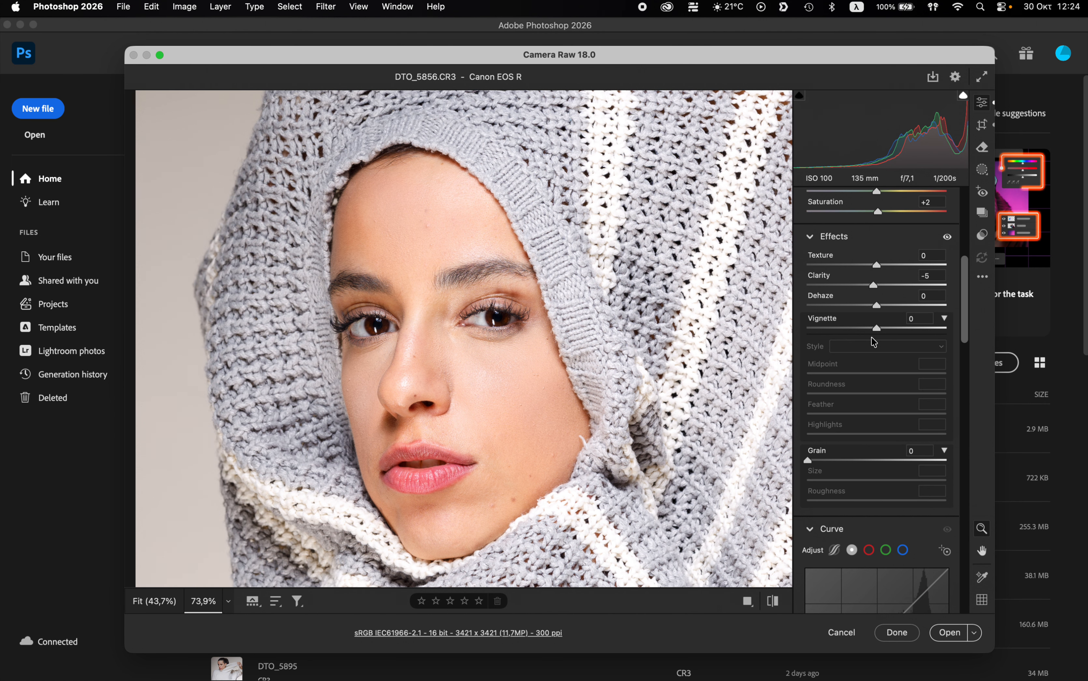
{"action": "scroll", "coordinate": [872, 336], "scroll_direction": "down", "scroll_amount": 3}
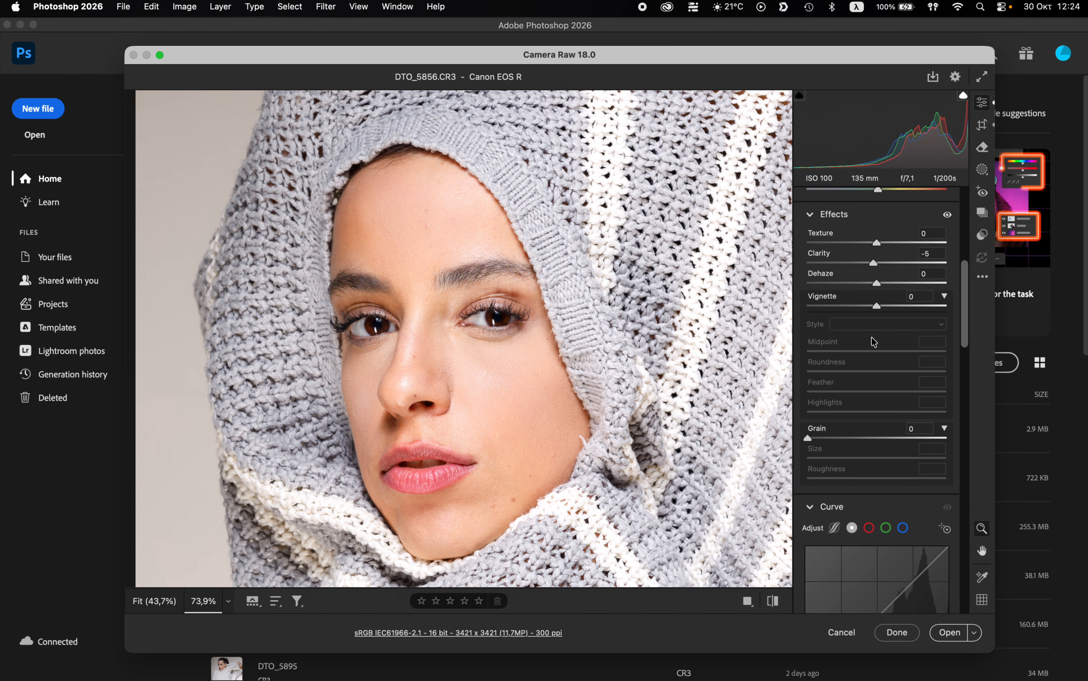
{"action": "scroll", "coordinate": [873, 342], "scroll_direction": "down", "scroll_amount": 15}
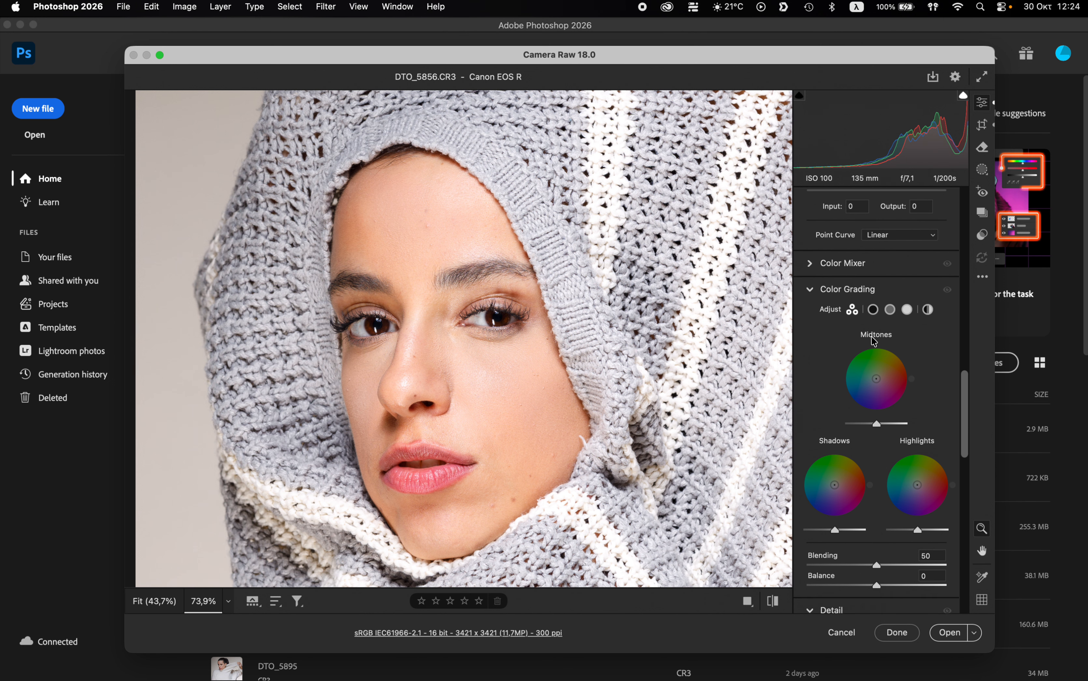
{"action": "scroll", "coordinate": [873, 360], "scroll_direction": "down", "scroll_amount": 20}
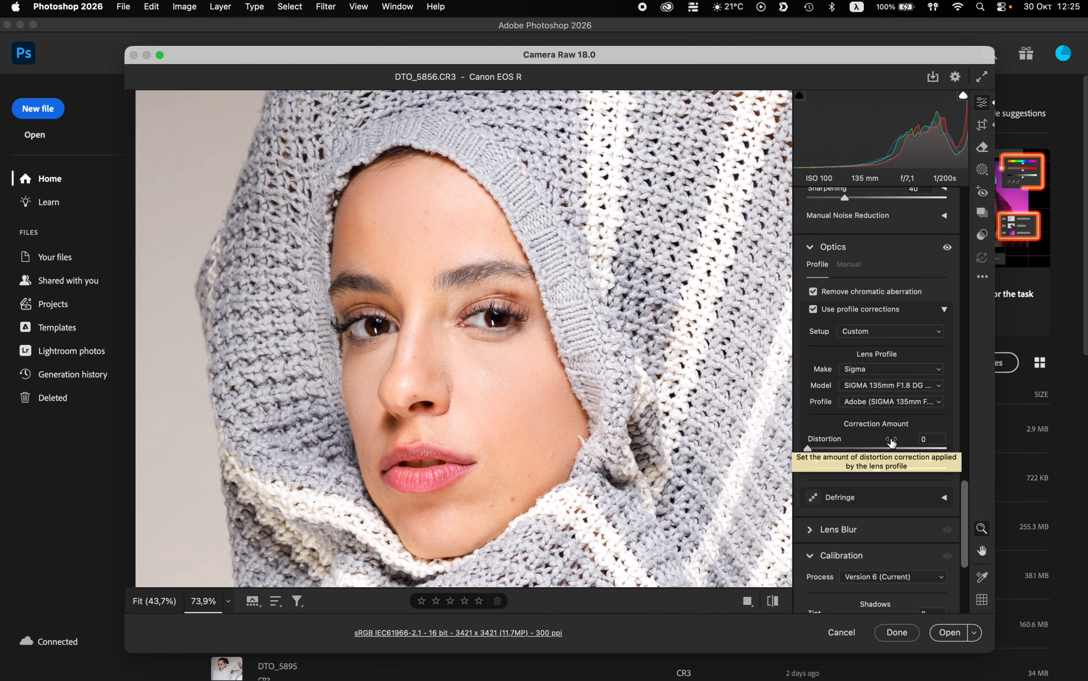
Set the Highlights luminance to 20 in Color Grading.
{"action": "scroll", "coordinate": [891, 443], "scroll_direction": "up", "scroll_amount": 15}
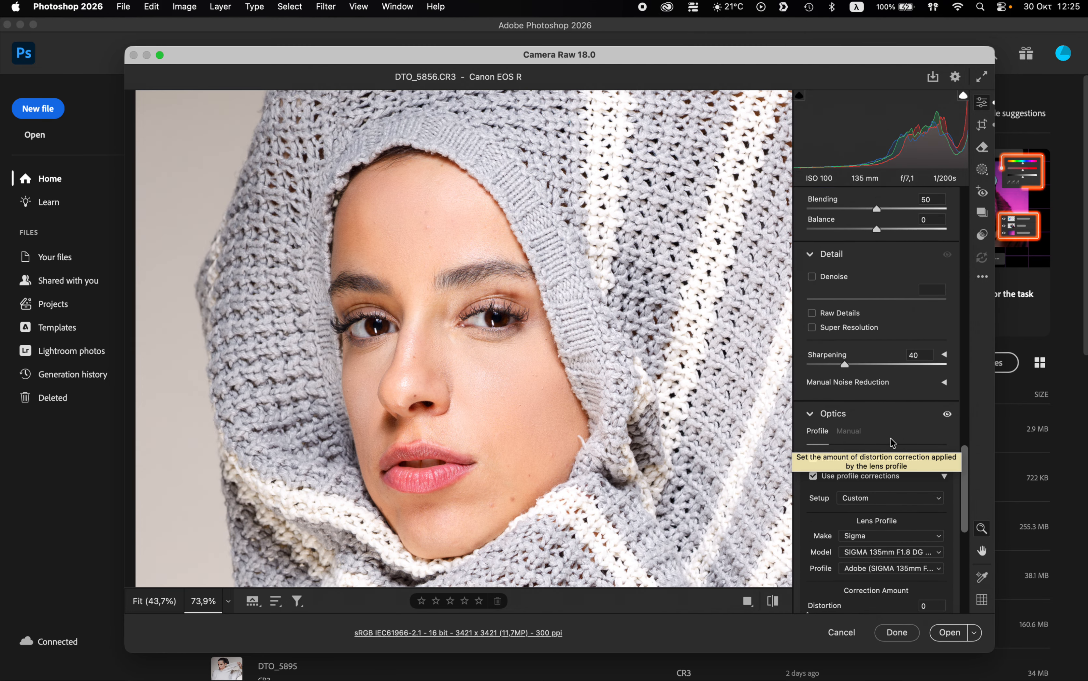
{"action": "scroll", "coordinate": [892, 443], "scroll_direction": "down", "scroll_amount": 5}
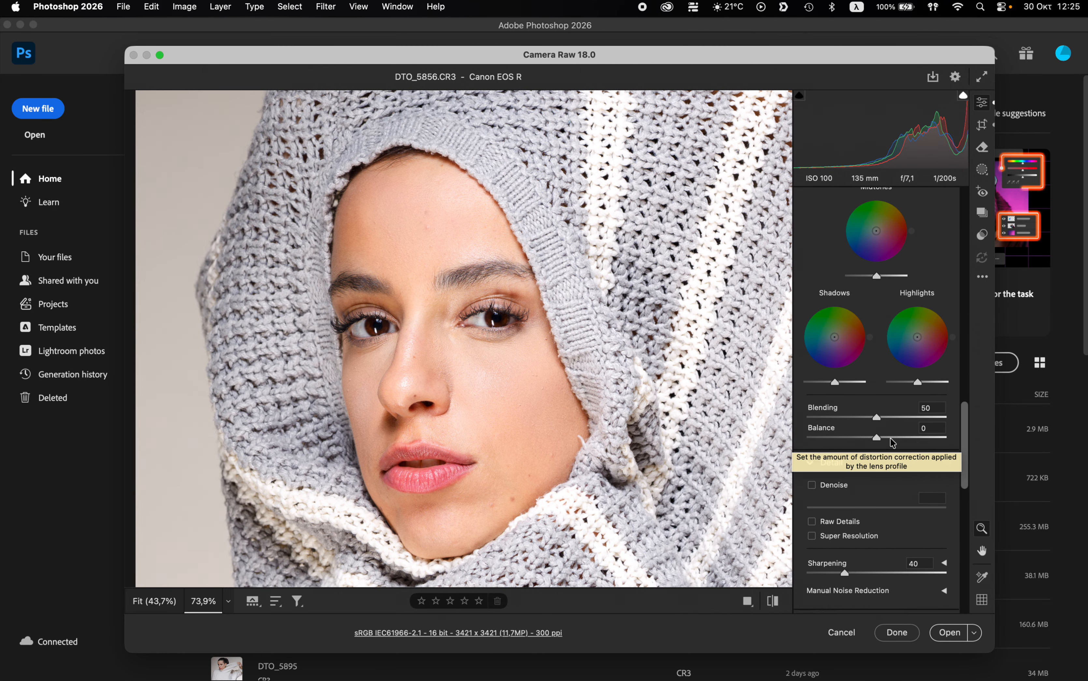
{"action": "left_click_drag", "start_coordinate": [917, 361], "coordinate": [923, 363]}
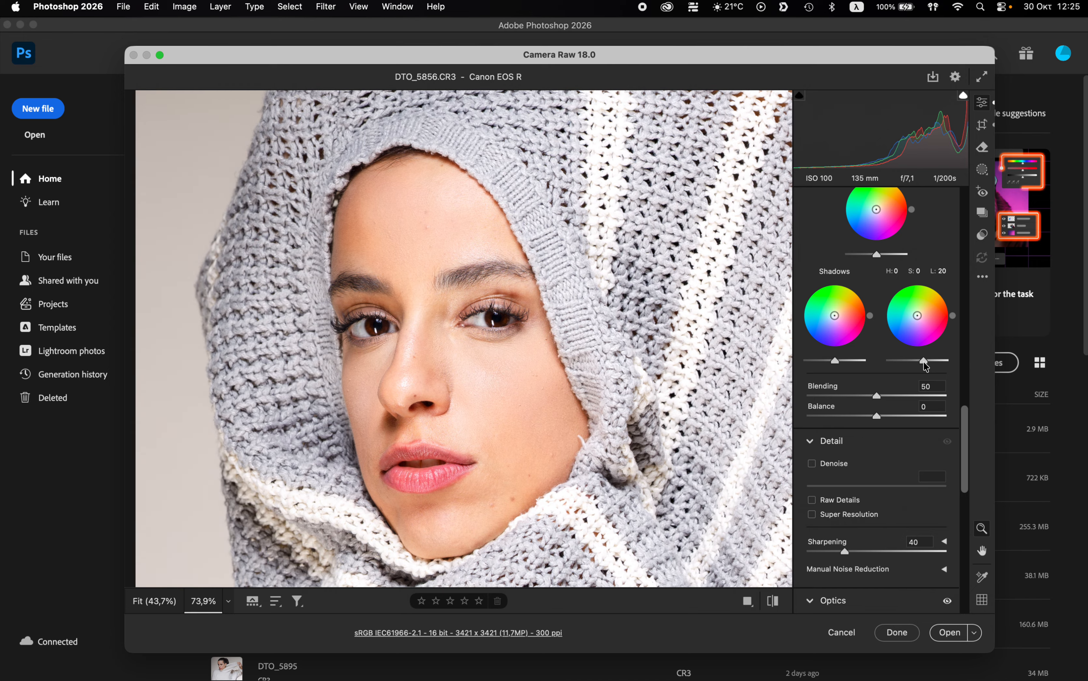
Try a control point on the lower quarter of the tone curve and remove it.
{"action": "mouse_move", "coordinate": [944, 353]}
{"action": "scroll", "coordinate": [886, 417], "scroll_direction": "up", "scroll_amount": 3}
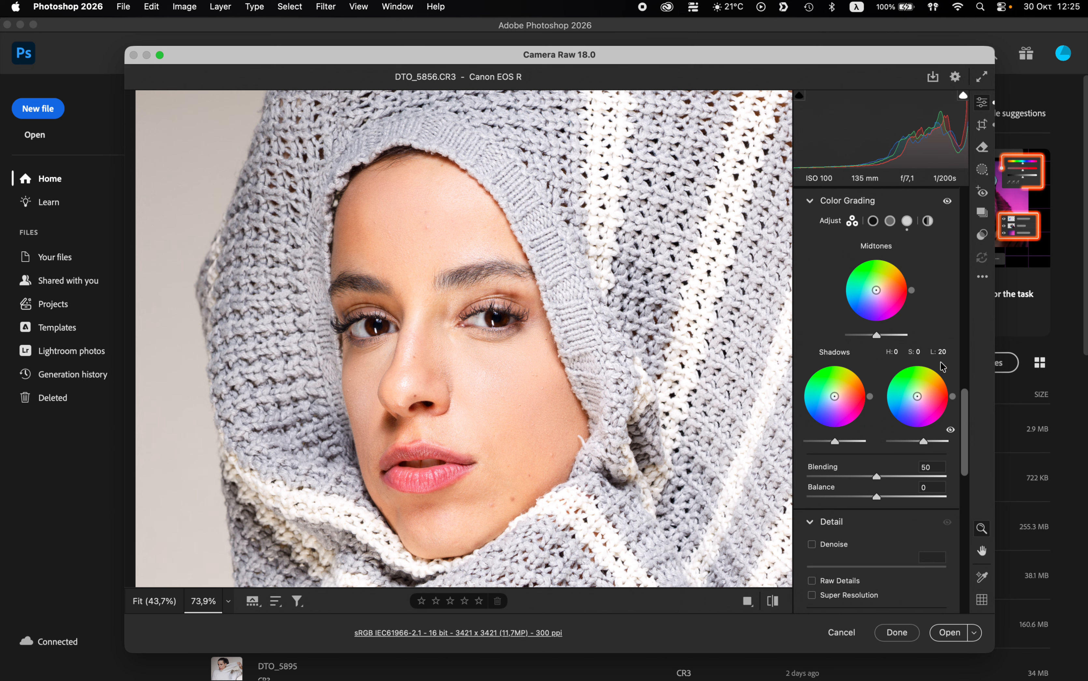
{"action": "scroll", "coordinate": [885, 365], "scroll_direction": "down", "scroll_amount": 8}
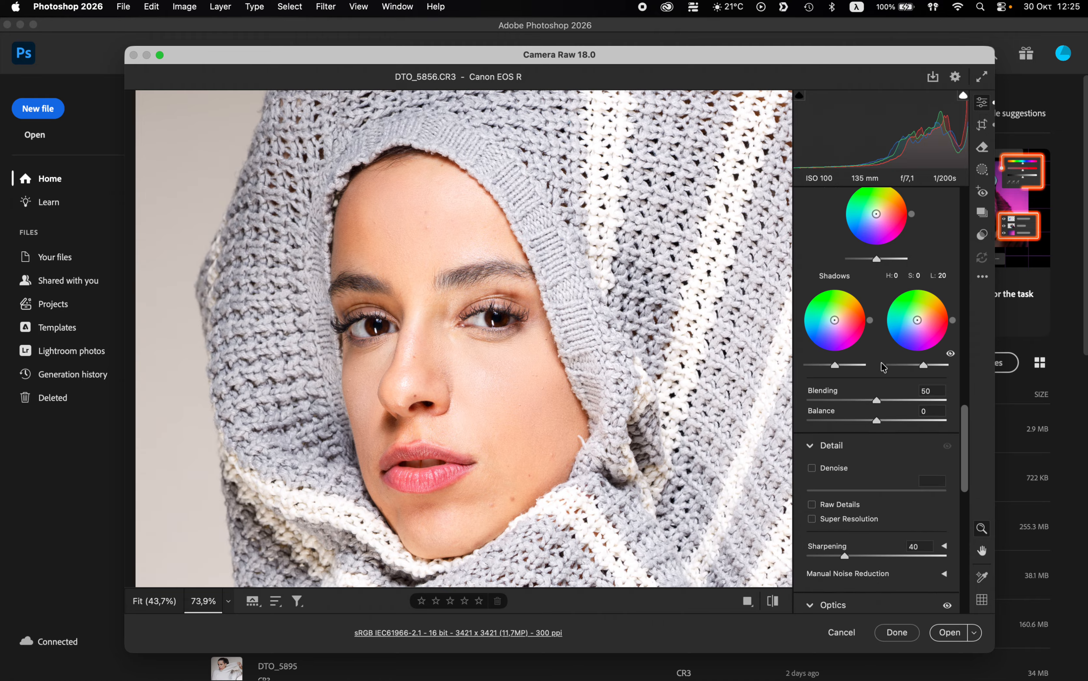
{"action": "scroll", "coordinate": [884, 367], "scroll_direction": "down", "scroll_amount": 8}
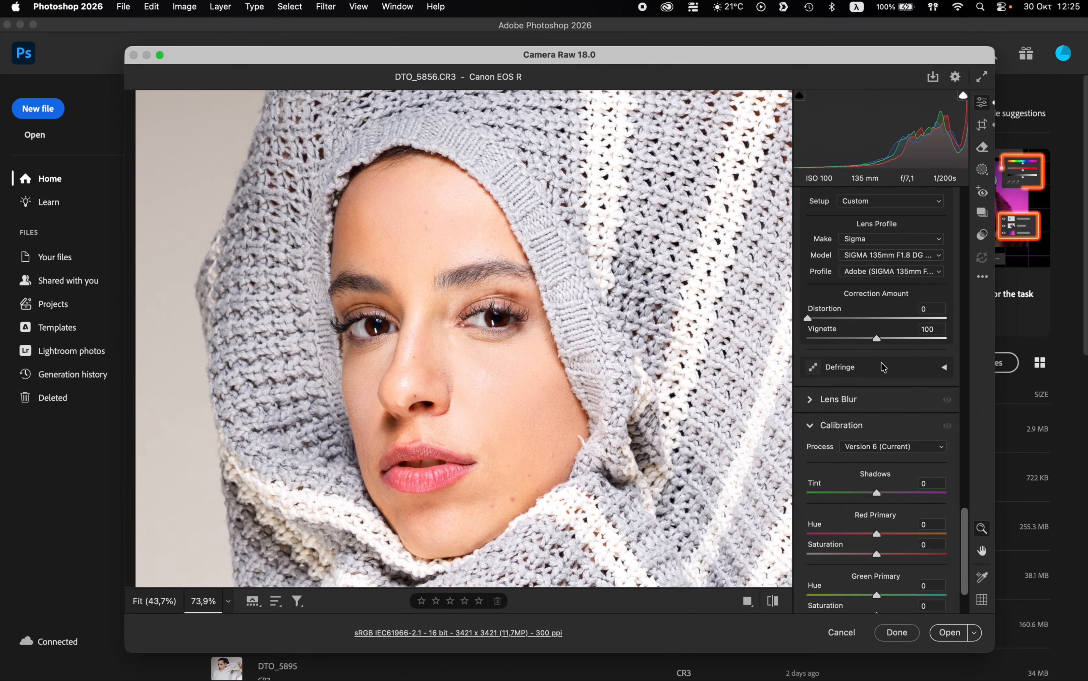
{"action": "scroll", "coordinate": [882, 364], "scroll_direction": "up", "scroll_amount": 15}
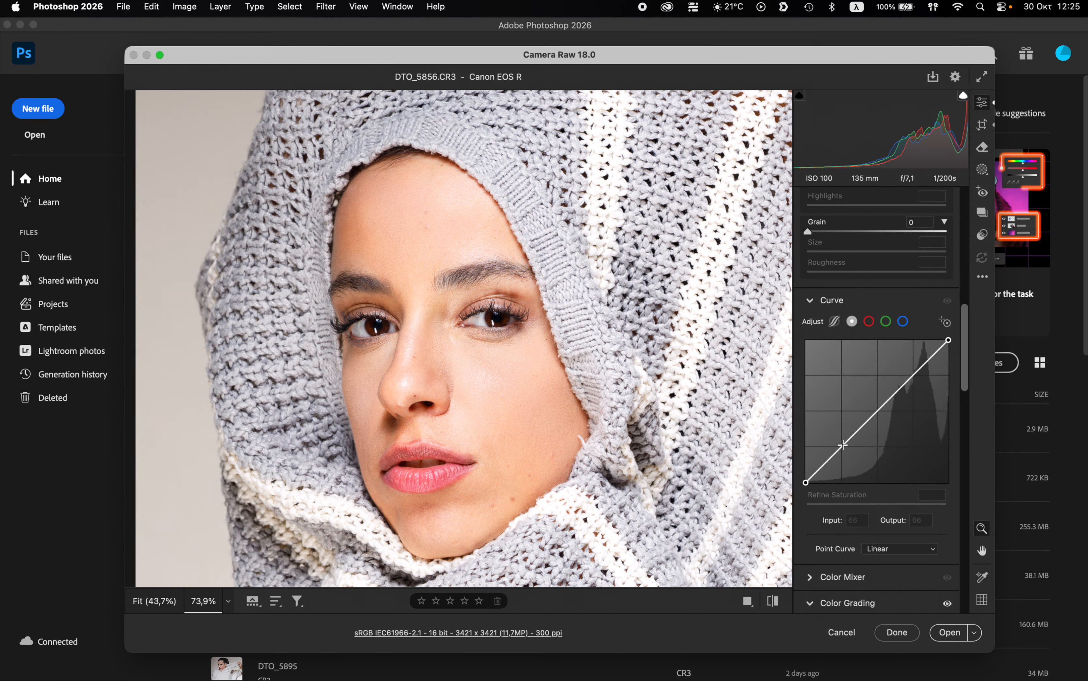
{"action": "left_click_drag", "start_coordinate": [843, 445], "coordinate": [842, 446]}
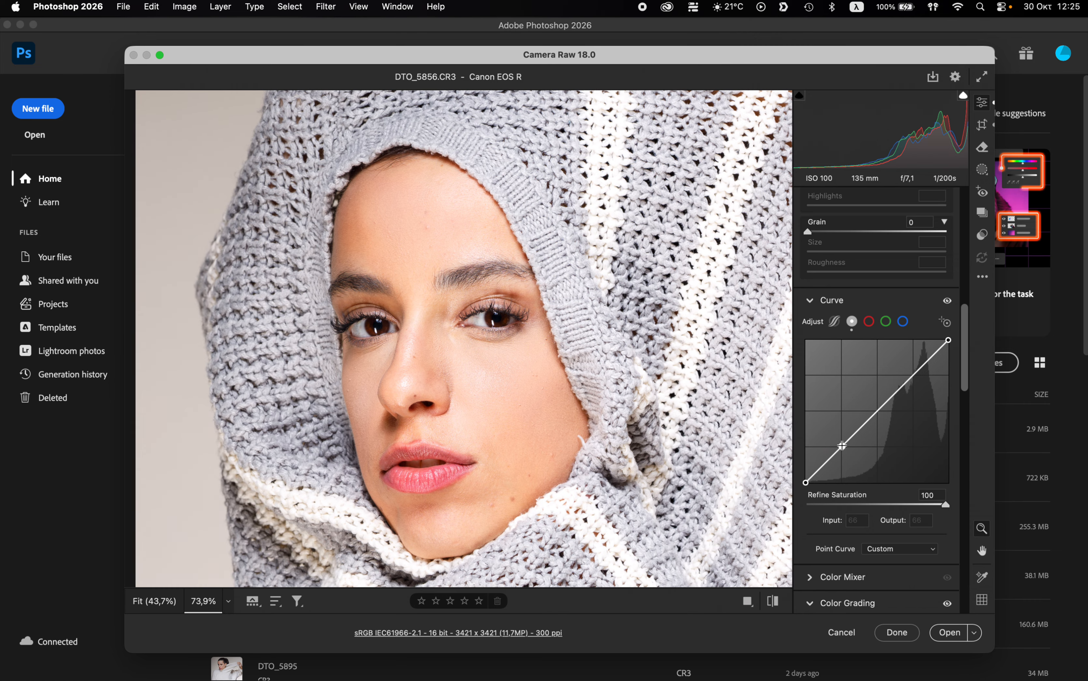
{"action": "double_click", "coordinate": [841, 446]}
Try darkening the shadows with a curve point at input 64 and output 58, and remove the point.
{"action": "scroll", "coordinate": [843, 448], "scroll_direction": "up", "scroll_amount": 10}
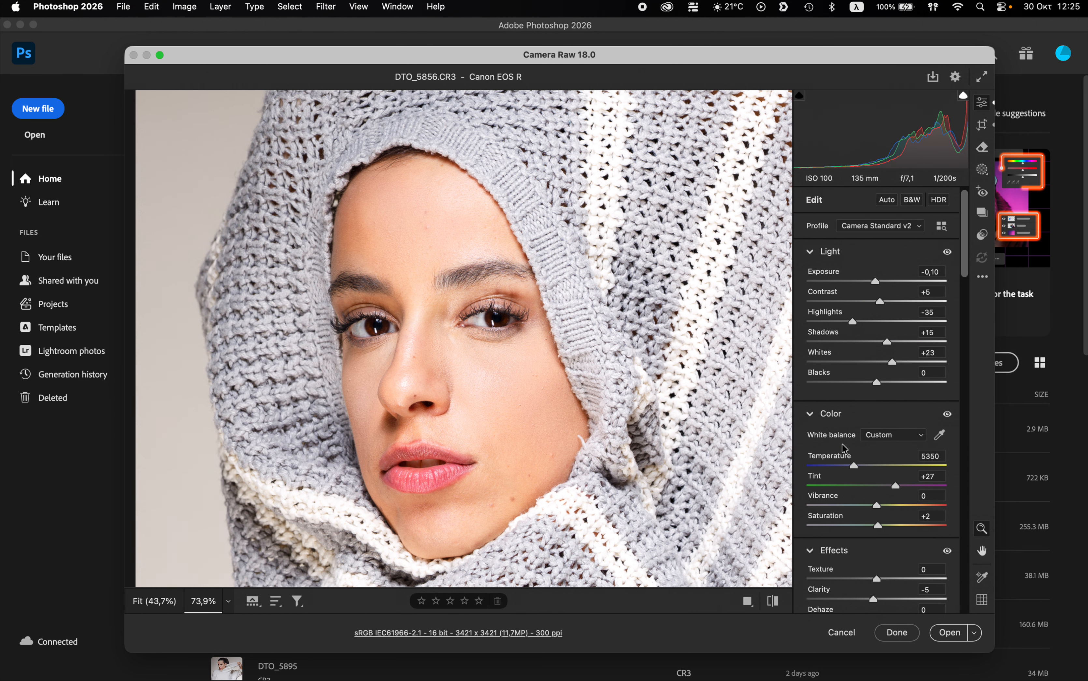
{"action": "scroll", "coordinate": [874, 401], "scroll_direction": "down", "scroll_amount": 5}
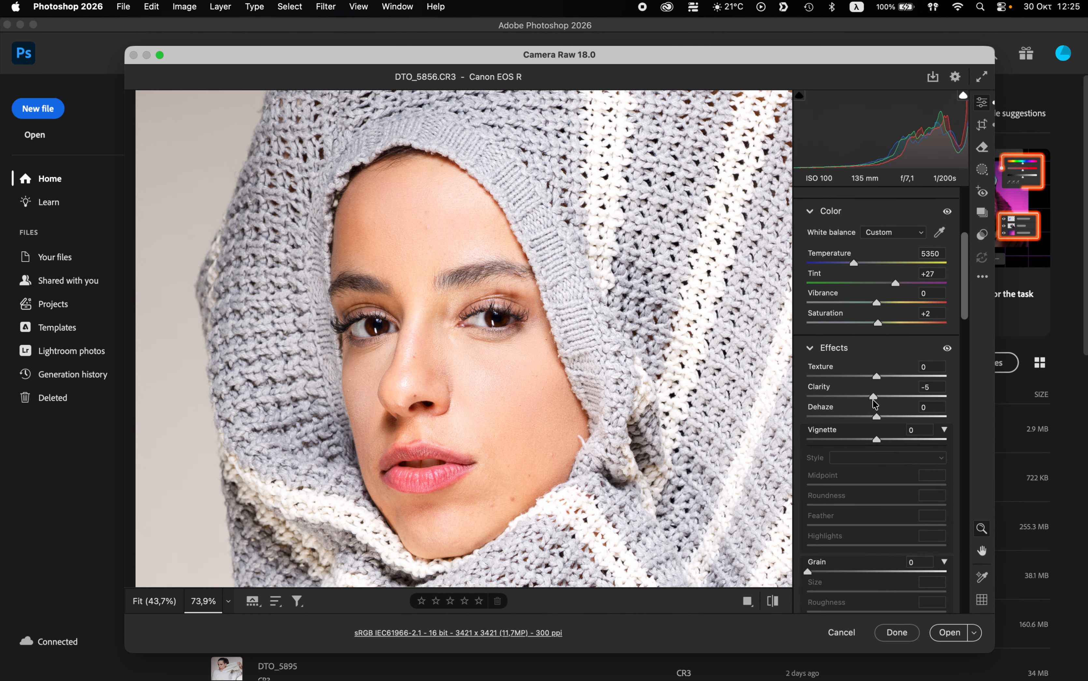
{"action": "scroll", "coordinate": [874, 401], "scroll_direction": "down", "scroll_amount": 8}
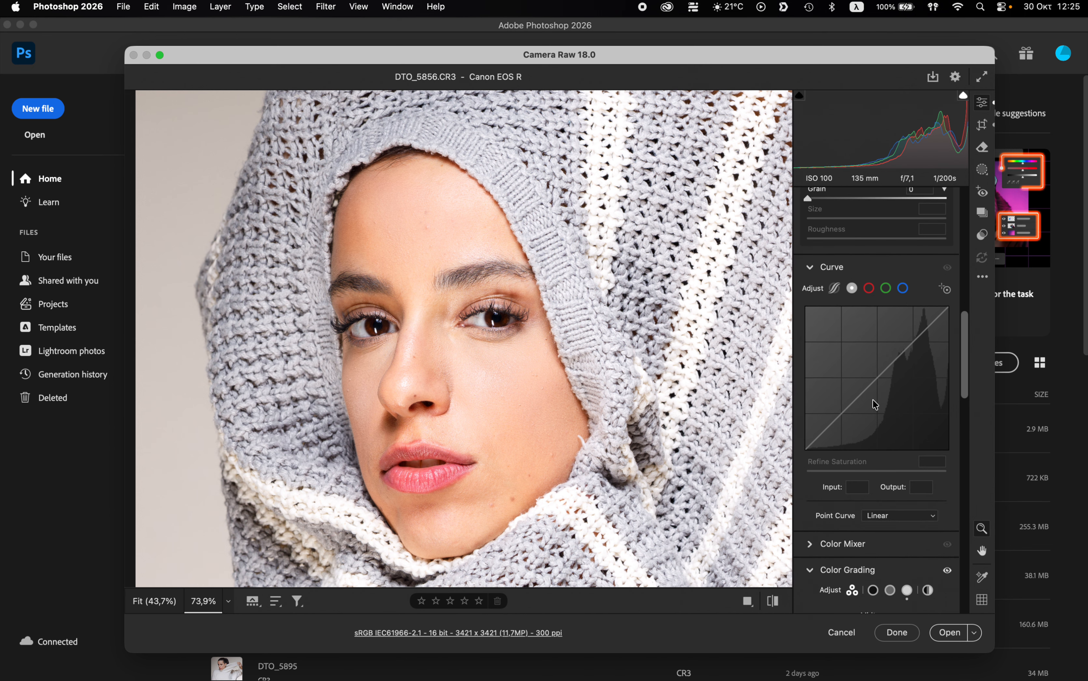
{"action": "left_click", "coordinate": [841, 415]}
{"action": "left_click_drag", "start_coordinate": [841, 415], "coordinate": [841, 417]}
{"action": "left_click_drag", "start_coordinate": [404, 415], "coordinate": [431, 415]}
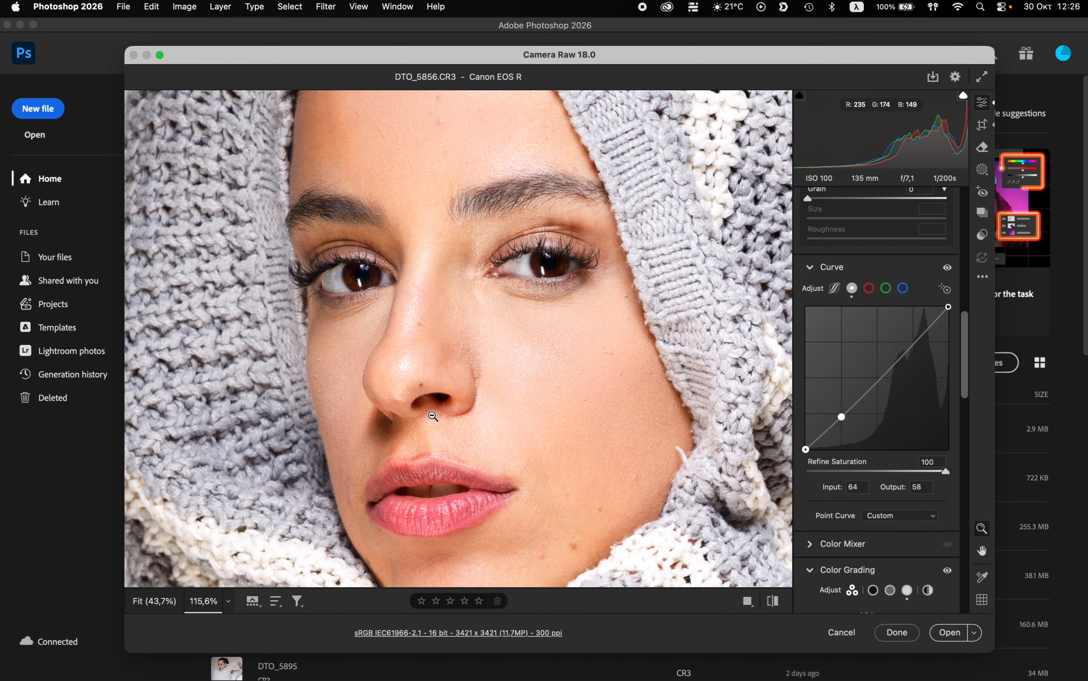
{"action": "double_click", "coordinate": [841, 417]}
{"action": "left_click", "coordinate": [731, 447]}
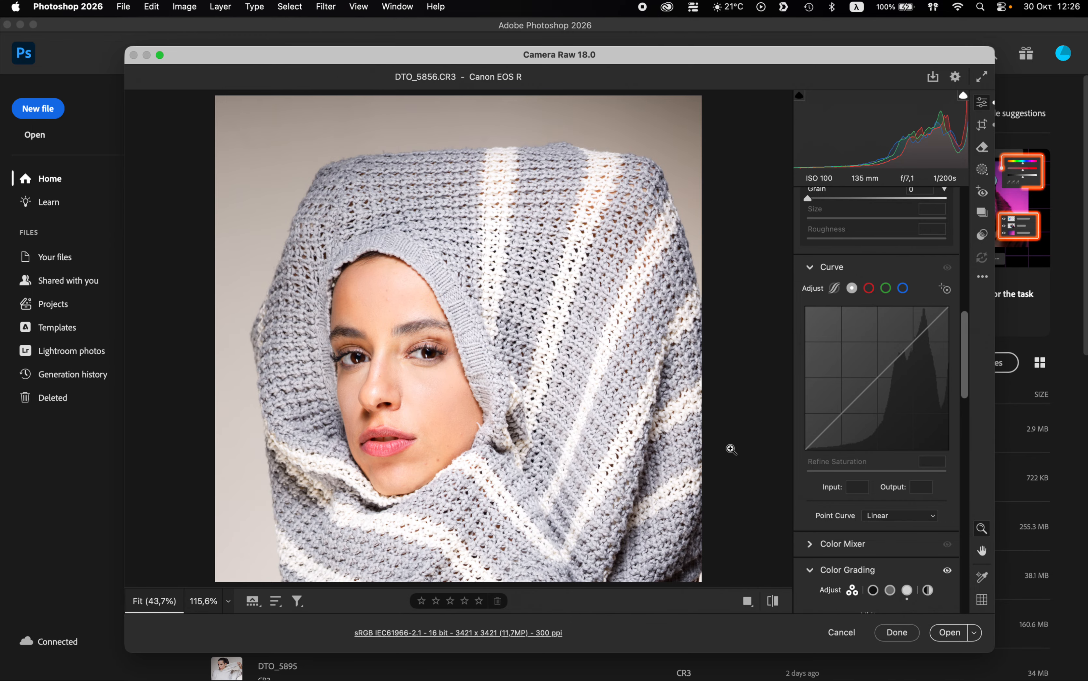
Review the remaining raw adjustments down to Calibration and open the developed photo in Photoshop.
{"action": "scroll", "coordinate": [868, 484], "scroll_direction": "down", "scroll_amount": 15}
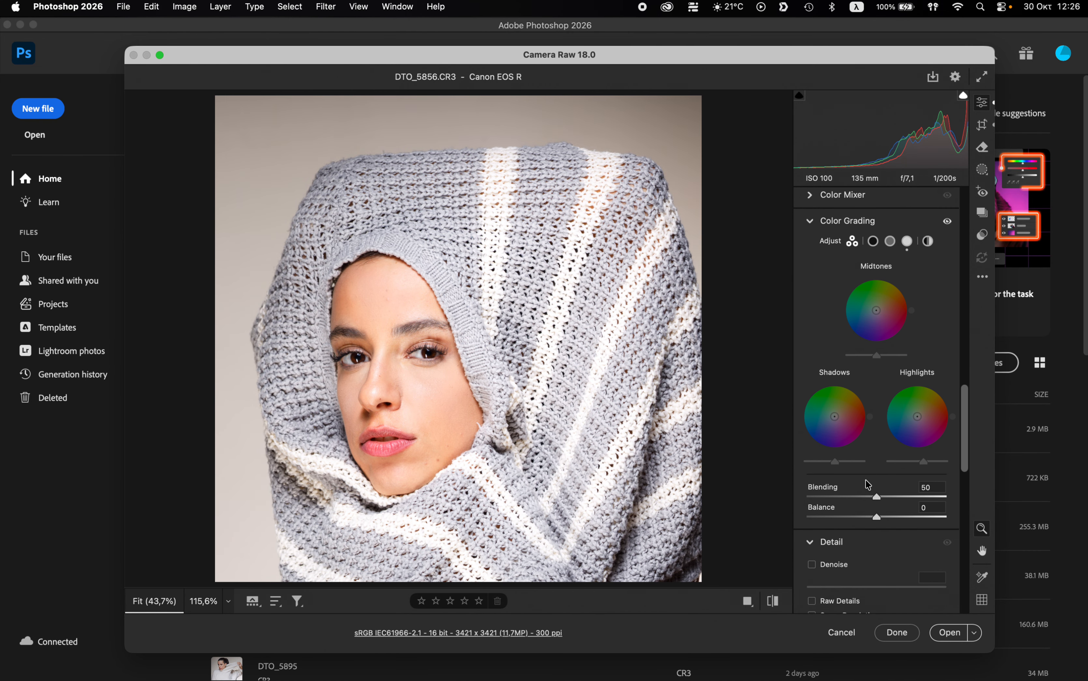
{"action": "scroll", "coordinate": [868, 485], "scroll_direction": "down", "scroll_amount": 5}
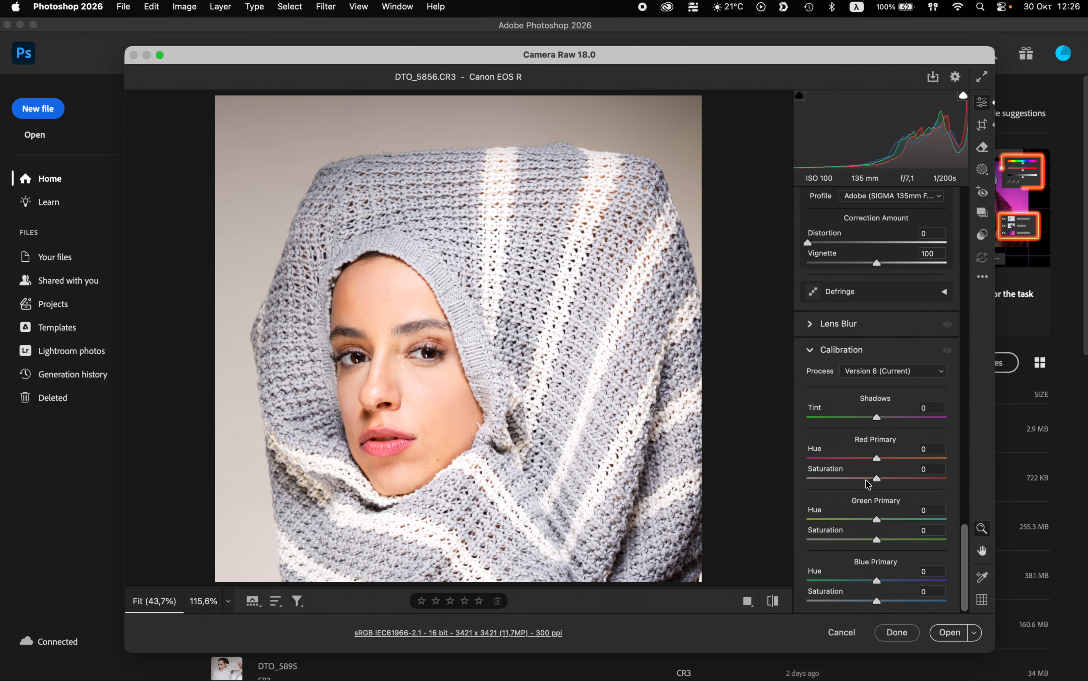
{"action": "left_click", "coordinate": [948, 636]}
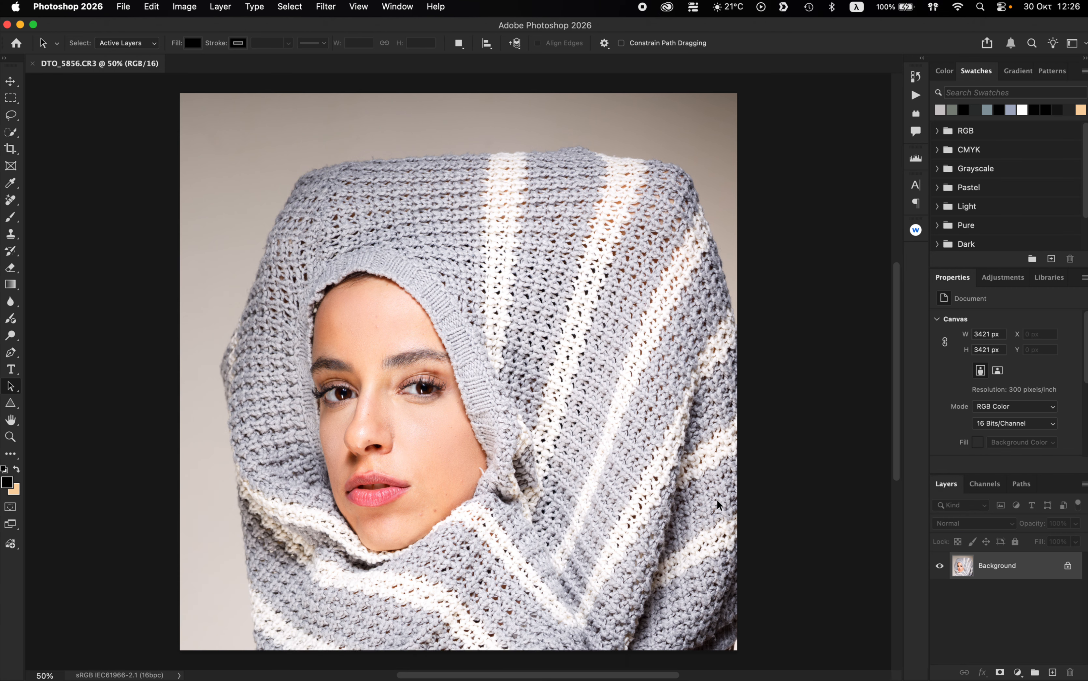
Open Neural Filters for the portrait and enable the Skin Smoothing filter.
{"action": "key", "text": "z"}
{"action": "left_click", "coordinate": [378, 456]}
{"action": "left_click", "coordinate": [325, 7]}
{"action": "left_click", "coordinate": [356, 65]}
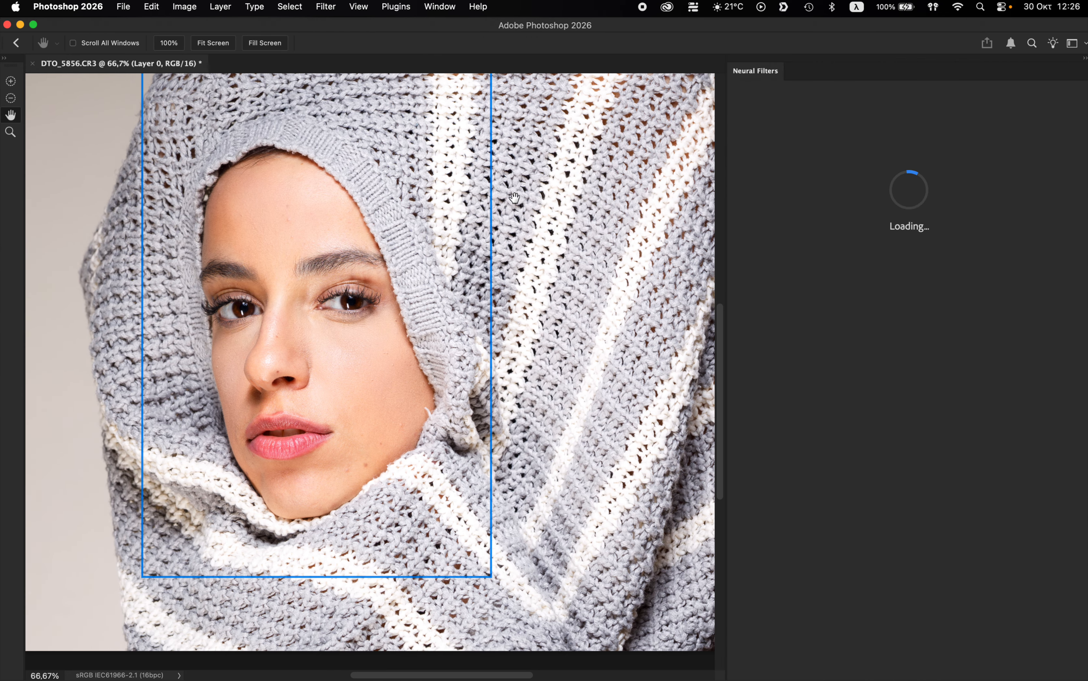
{"action": "left_click", "coordinate": [854, 154]}
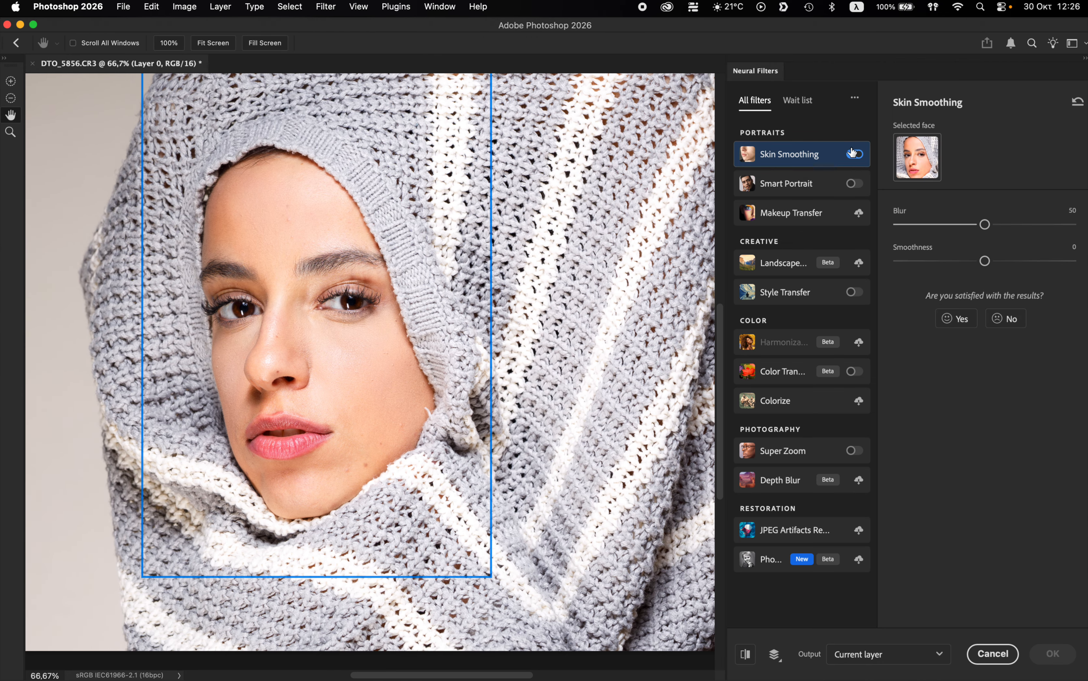
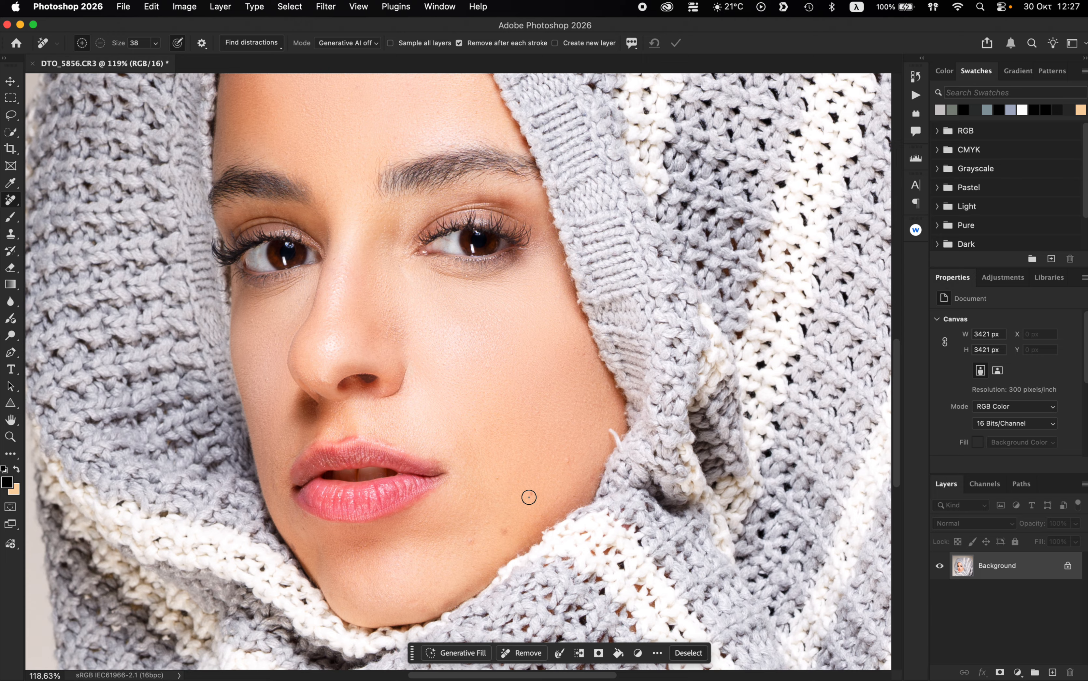
Remove the blemishes on the lower cheek and chin and the stray thread at the hood's edge with the Remove tool.
{"action": "left_click", "coordinate": [505, 532]}
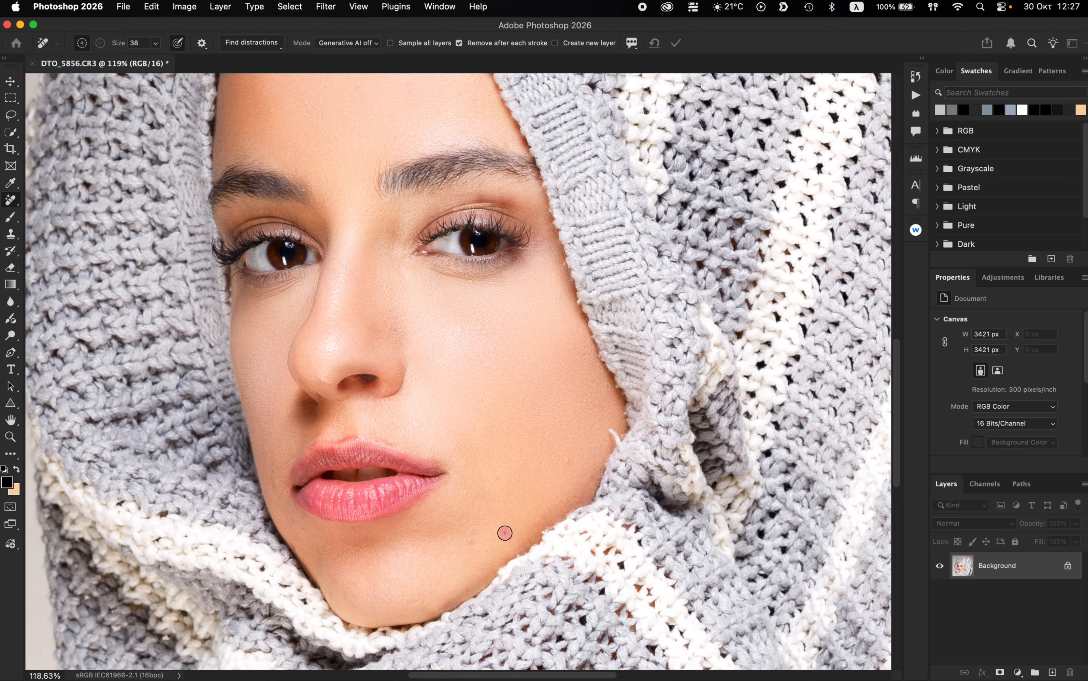
{"action": "left_click", "coordinate": [471, 534]}
{"action": "left_click", "coordinate": [485, 523]}
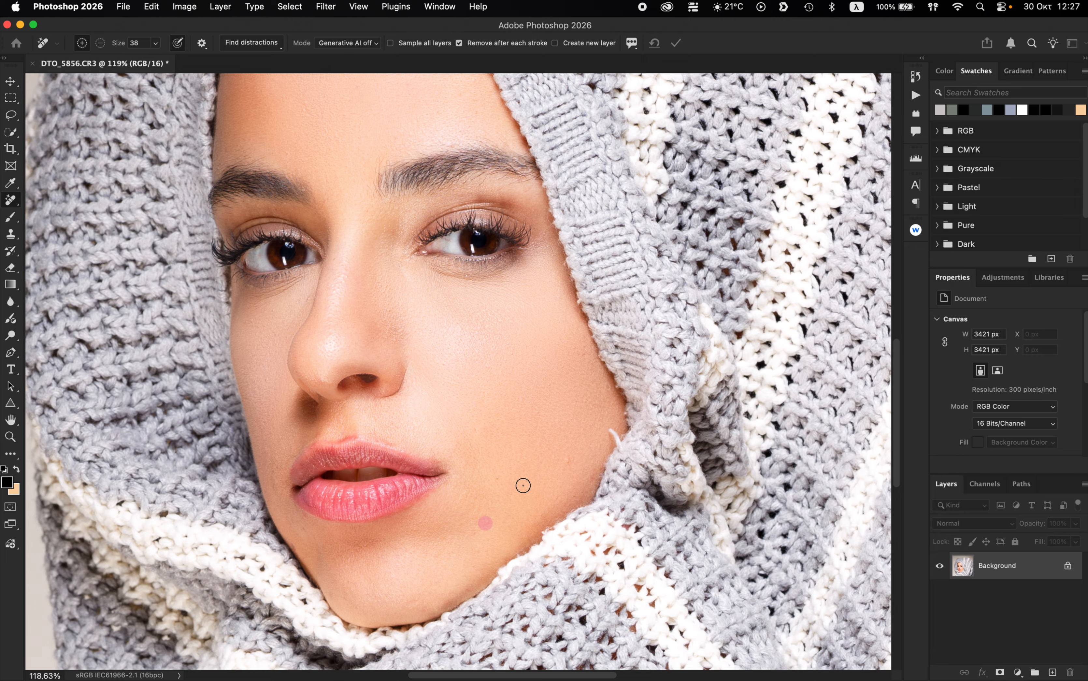
{"action": "left_click", "coordinate": [566, 461]}
{"action": "left_click", "coordinate": [608, 433]}
{"action": "left_click_drag", "start_coordinate": [608, 434], "coordinate": [609, 444]}
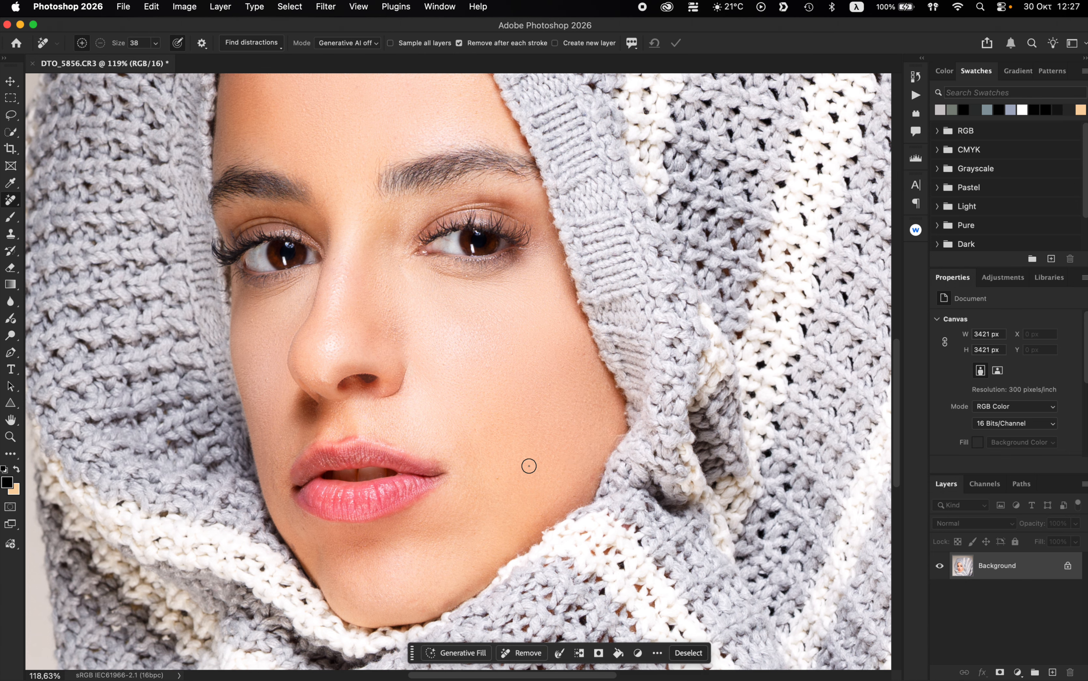
Remove the spot beside the bridge of the nose and the one at the edge of the forehead.
{"action": "scroll", "coordinate": [529, 466], "scroll_direction": "down", "scroll_amount": 2}
{"action": "scroll", "coordinate": [528, 465], "scroll_direction": "left", "scroll_amount": 4}
{"action": "scroll", "coordinate": [529, 466], "scroll_direction": "up", "scroll_amount": 5}
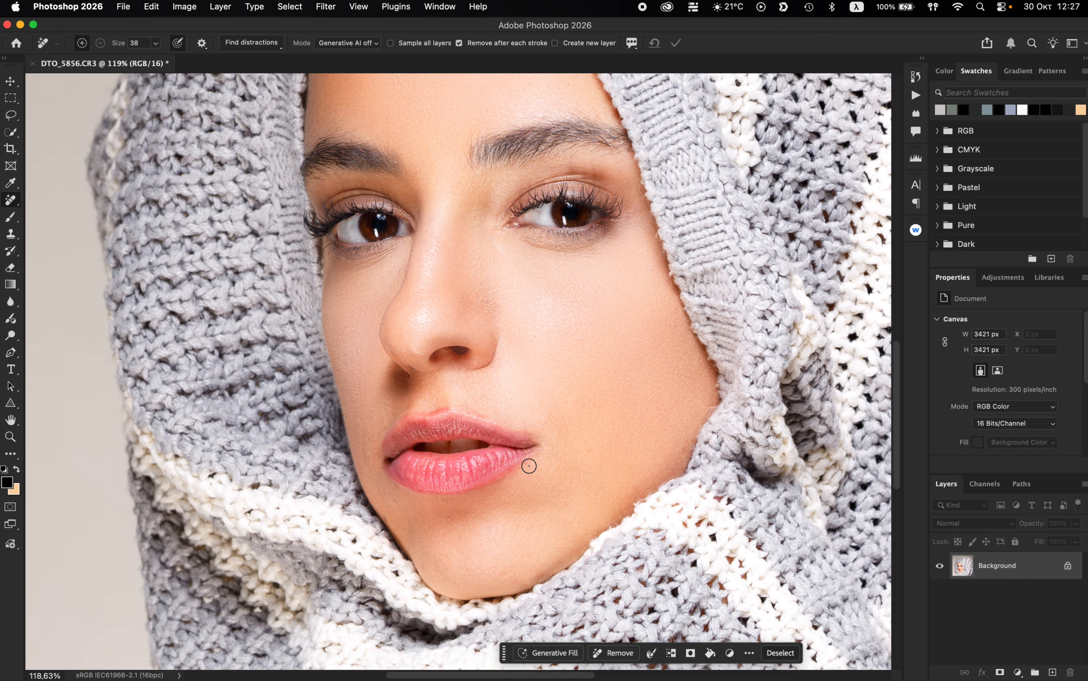
{"action": "left_click", "coordinate": [491, 377]}
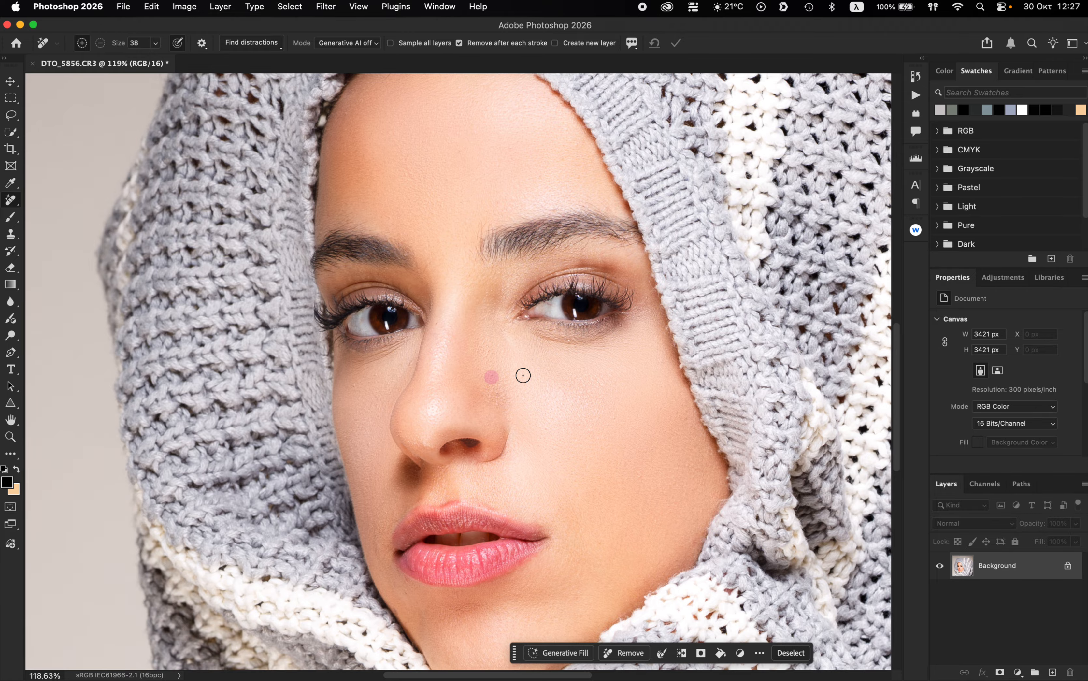
{"action": "scroll", "coordinate": [523, 375], "scroll_direction": "up", "scroll_amount": 4}
{"action": "scroll", "coordinate": [522, 375], "scroll_direction": "left", "scroll_amount": 2}
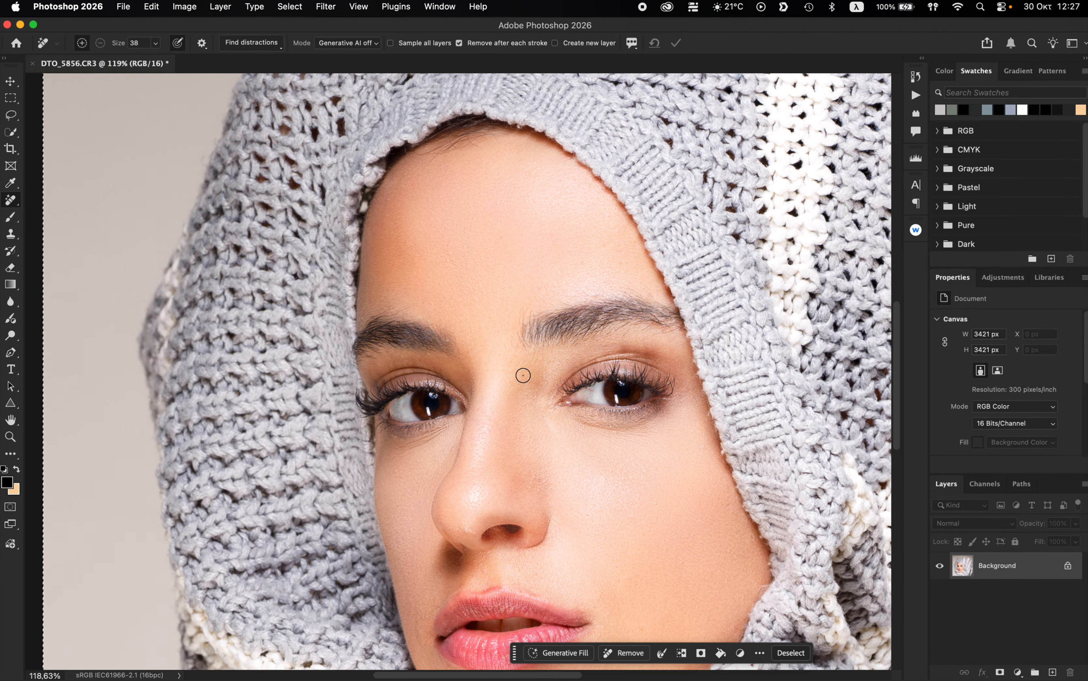
{"action": "left_click", "coordinate": [390, 200]}
{"action": "scroll", "coordinate": [502, 304], "scroll_direction": "down", "scroll_amount": 5}
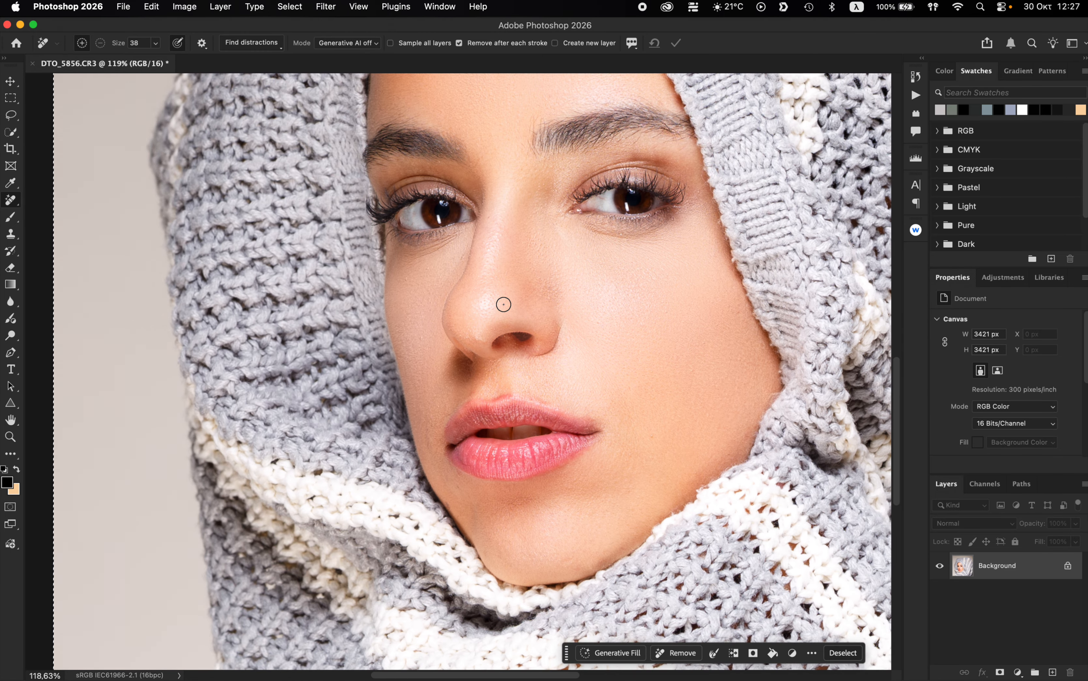
Set the Remove tool's size to 25 and clean up the fine lines under the eye nearer the image's left side.
{"action": "scroll", "coordinate": [504, 304], "scroll_direction": "down", "scroll_amount": 3}
{"action": "scroll", "coordinate": [504, 305], "scroll_direction": "right", "scroll_amount": 1}
{"action": "scroll", "coordinate": [503, 301], "scroll_direction": "up", "scroll_amount": 1}
{"action": "left_click", "coordinate": [9, 436]}
{"action": "left_click_drag", "start_coordinate": [459, 270], "coordinate": [496, 270]}
{"action": "scroll", "coordinate": [459, 270], "scroll_direction": "up", "scroll_amount": 5}
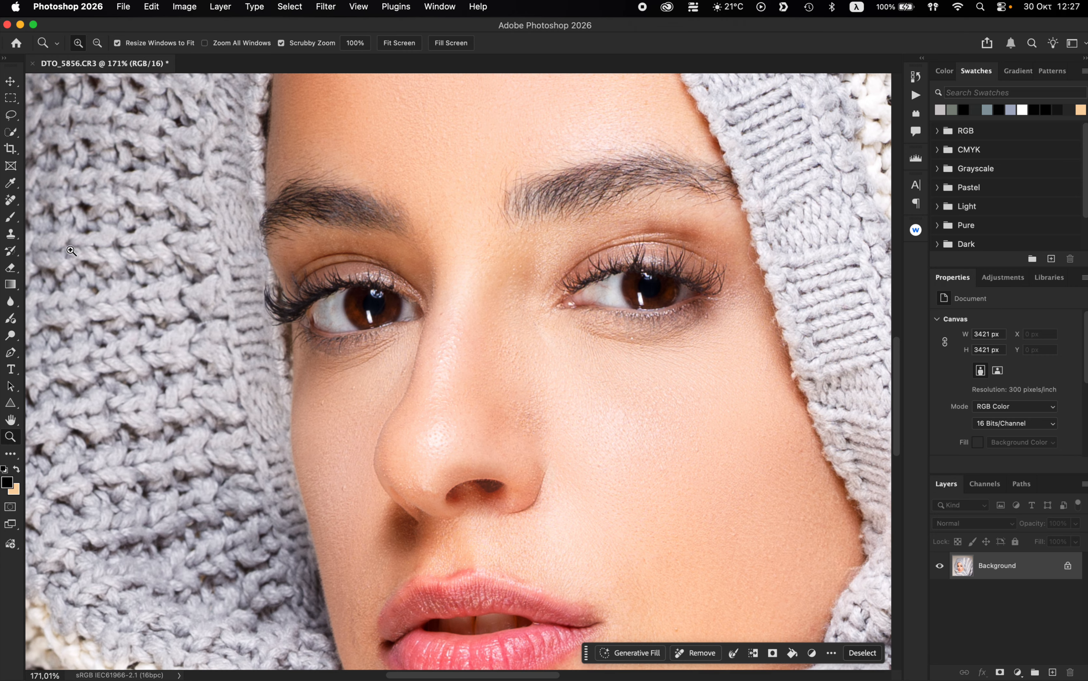
{"action": "left_click", "coordinate": [11, 201]}
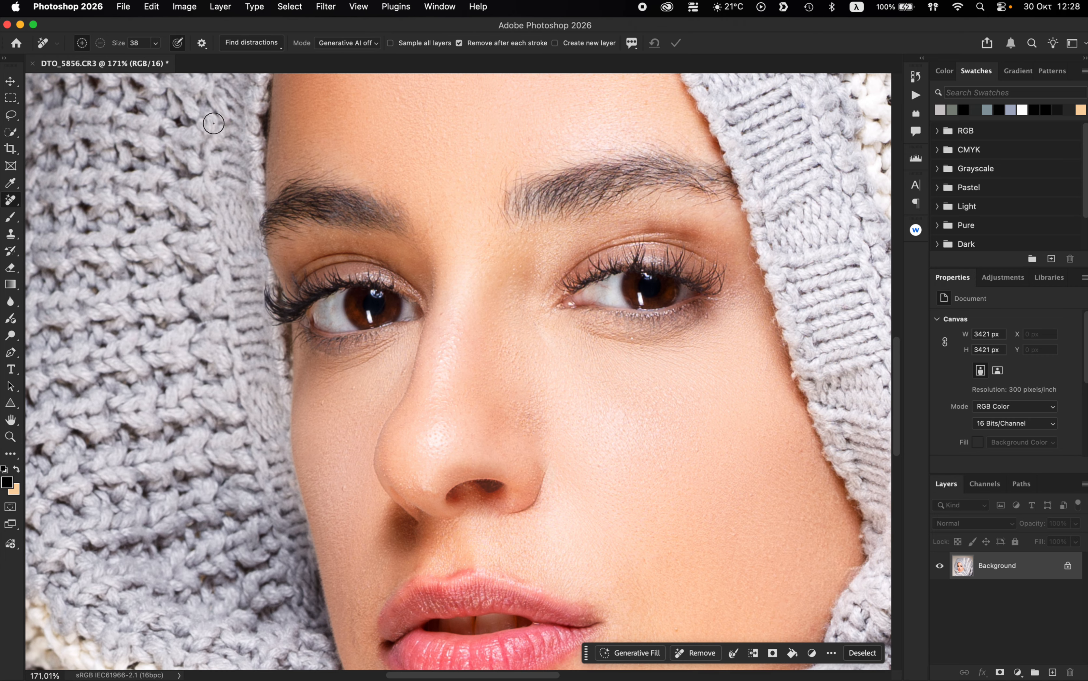
{"action": "left_click", "coordinate": [155, 44]}
{"action": "left_click_drag", "start_coordinate": [155, 58], "coordinate": [147, 57]}
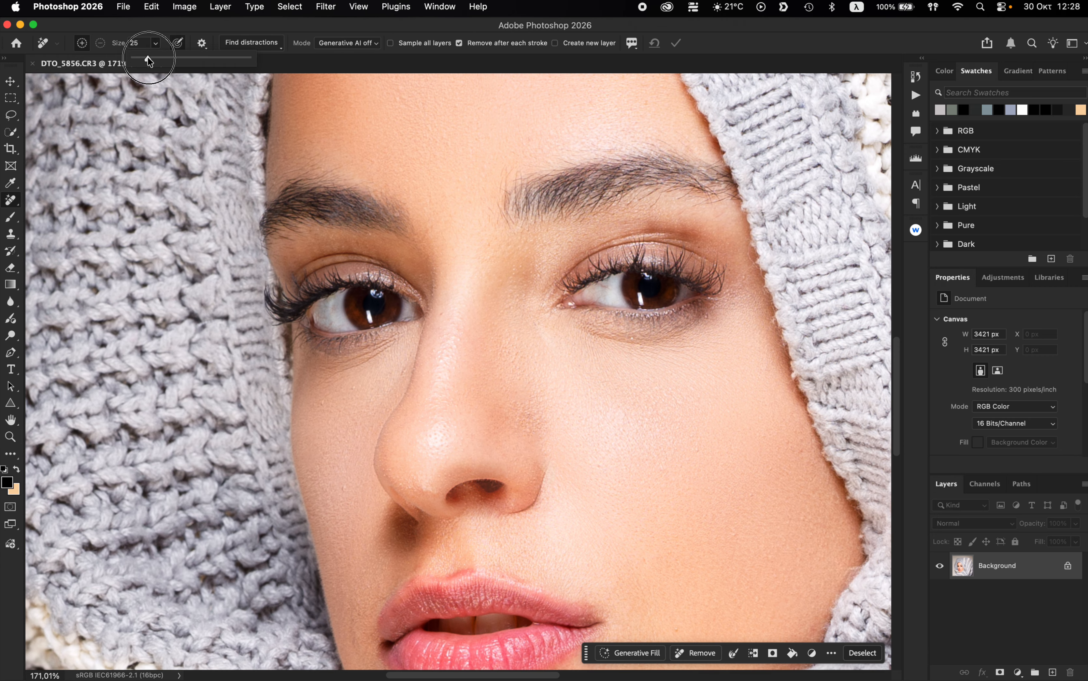
{"action": "mouse_move", "coordinate": [343, 364]}
{"action": "left_mouse_down"}
{"action": "mouse_move", "coordinate": [392, 343]}
{"action": "mouse_move", "coordinate": [323, 370]}
{"action": "left_mouse_up"}
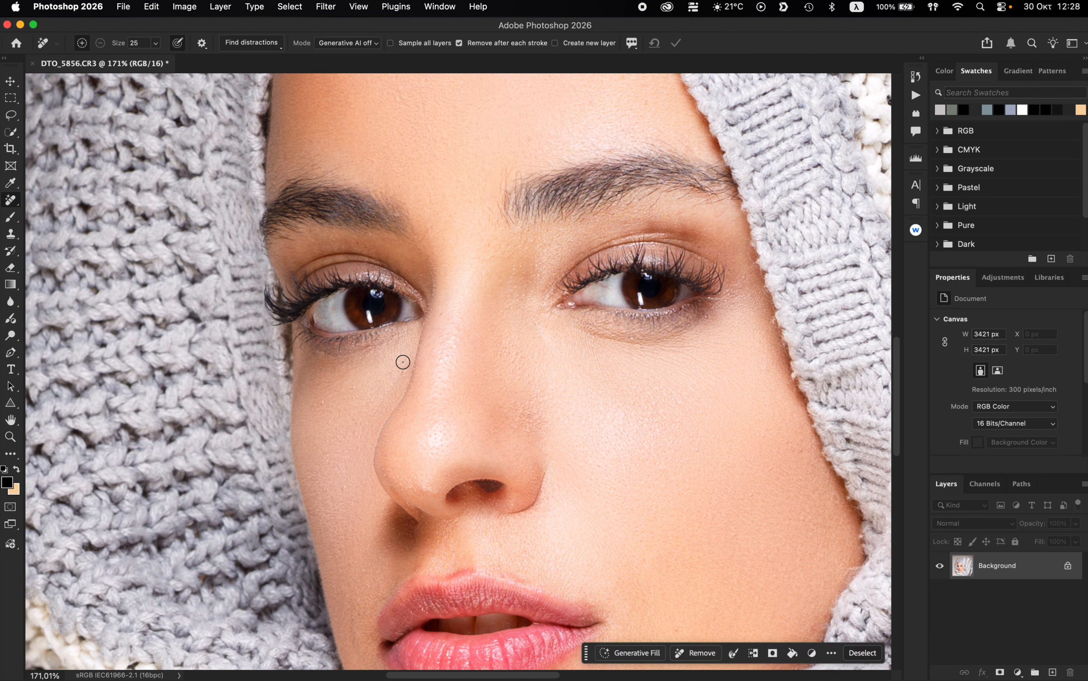
{"action": "left_click_drag", "start_coordinate": [403, 361], "coordinate": [399, 372]}
Remove the marks on the nose bridge, along the nostril's outer edge and under the other eye.
{"action": "left_click", "coordinate": [446, 312]}
{"action": "left_click_drag", "start_coordinate": [543, 475], "coordinate": [513, 516]}
{"action": "left_click", "coordinate": [695, 348]}
{"action": "left_click_drag", "start_coordinate": [660, 347], "coordinate": [643, 346]}
{"action": "left_click", "coordinate": [630, 341]}
Examine the retouched skin around the eyes, nose and lips up close.
{"action": "scroll", "coordinate": [614, 357], "scroll_direction": "down", "scroll_amount": 4}
{"action": "key", "text": "z"}
{"action": "left_click_drag", "start_coordinate": [375, 409], "coordinate": [379, 408]}
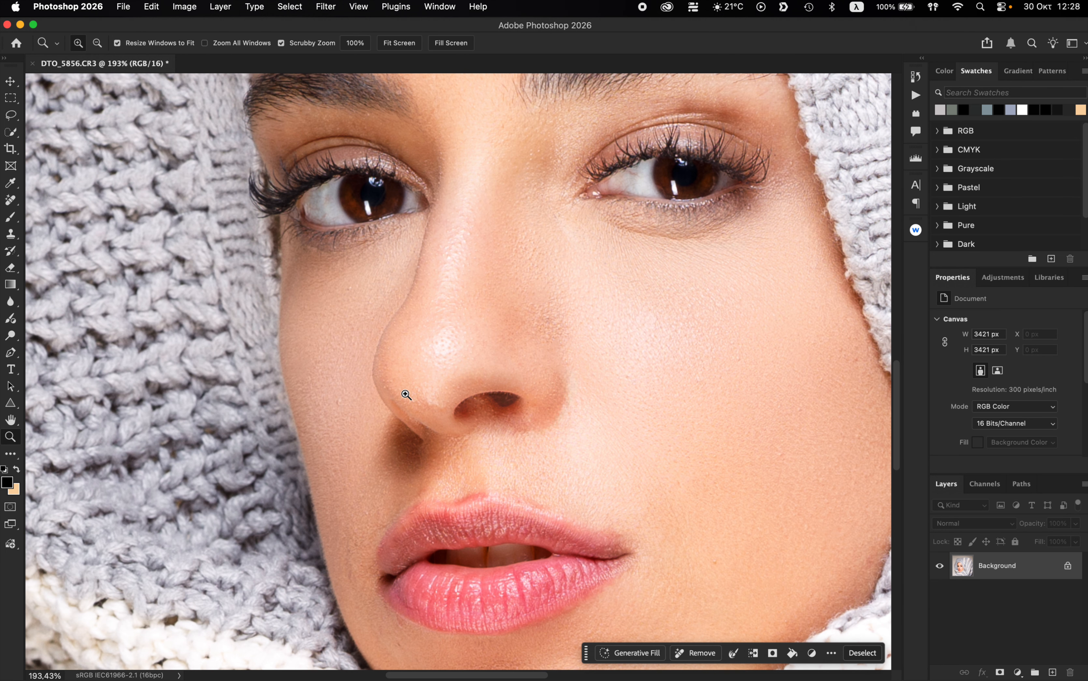
{"action": "scroll", "coordinate": [397, 401], "scroll_direction": "up", "scroll_amount": 3}
{"action": "scroll", "coordinate": [397, 400], "scroll_direction": "right", "scroll_amount": 2}
{"action": "scroll", "coordinate": [406, 395], "scroll_direction": "up", "scroll_amount": 2}
{"action": "scroll", "coordinate": [407, 394], "scroll_direction": "right", "scroll_amount": 1}
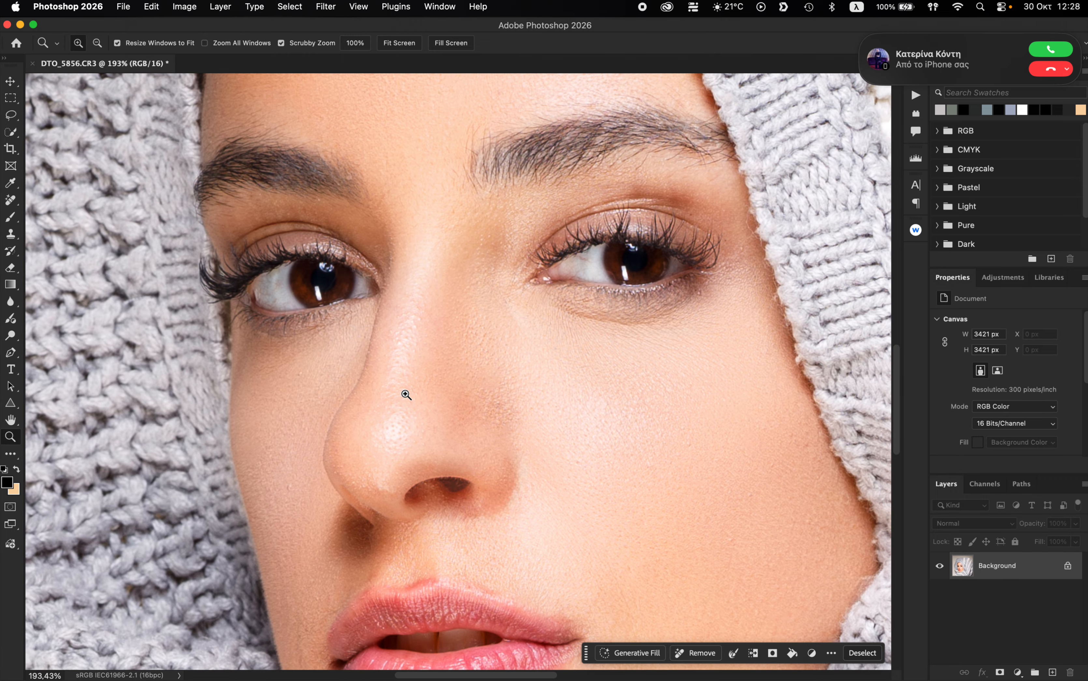
Decline the incoming phone call to clear its notification from the workspace.
{"action": "left_click", "coordinate": [1062, 67]}
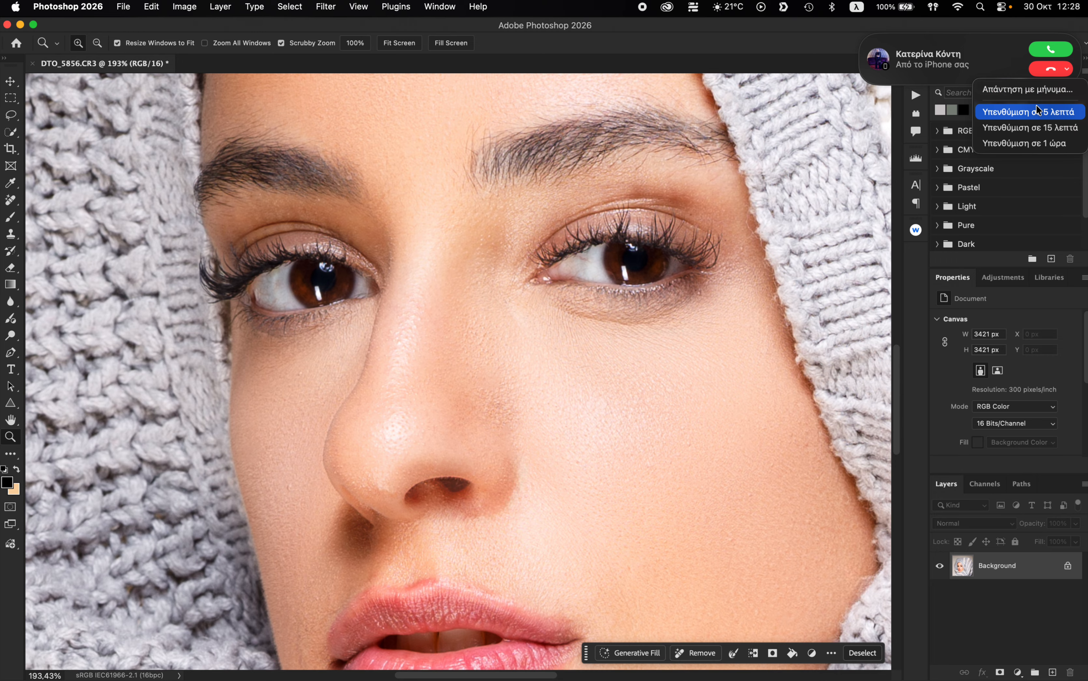
{"action": "left_click", "coordinate": [1043, 70]}
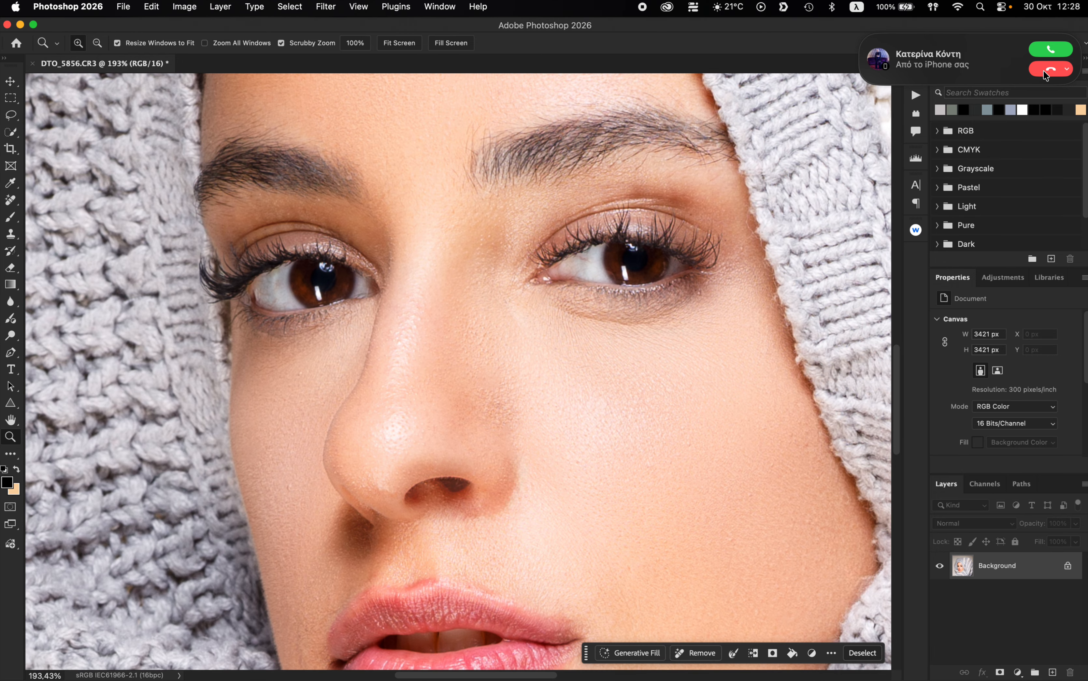
{"action": "left_click", "coordinate": [1043, 70]}
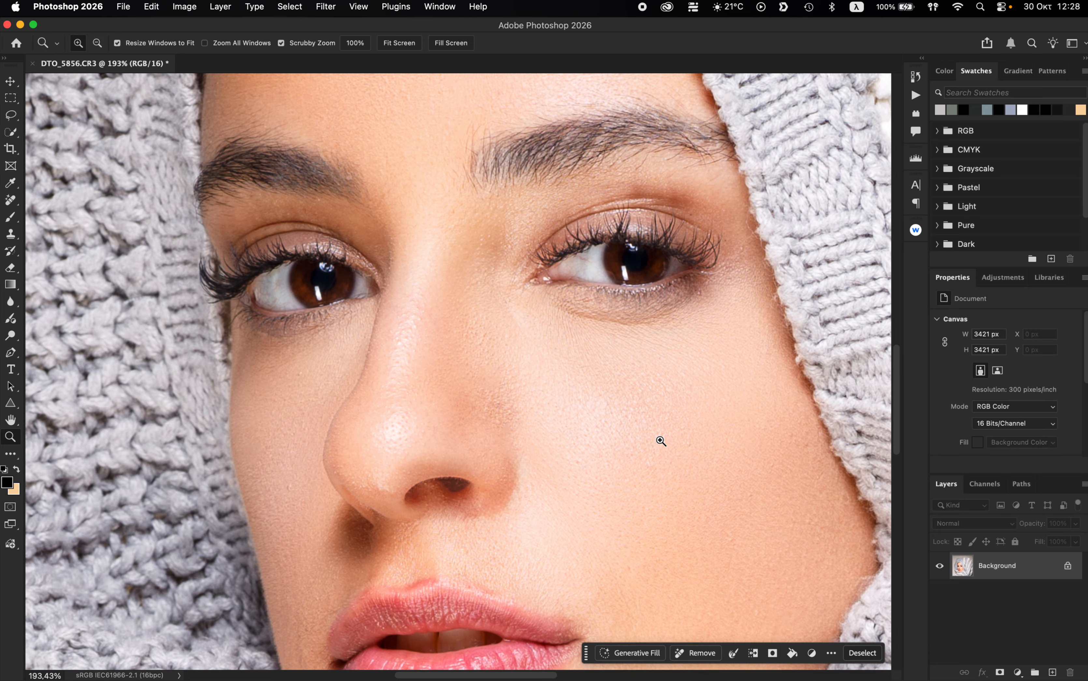
Add an empty layer above the background and set the foreground color to white (ffffff).
{"action": "scroll", "coordinate": [661, 441], "scroll_direction": "right", "scroll_amount": 2}
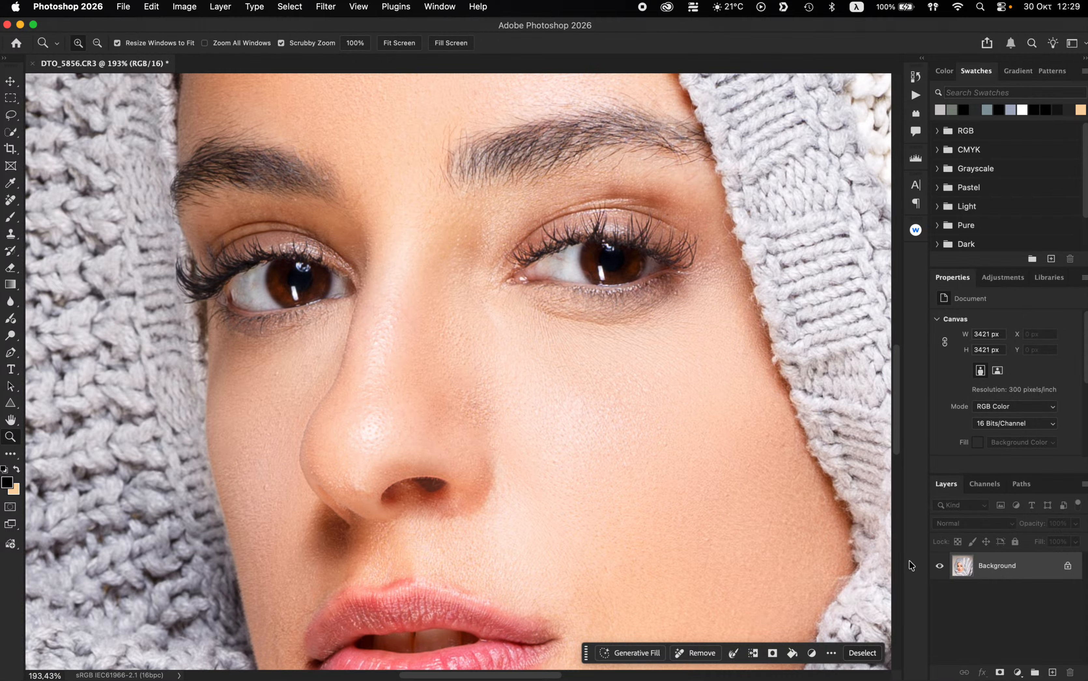
{"action": "left_click", "coordinate": [1053, 671]}
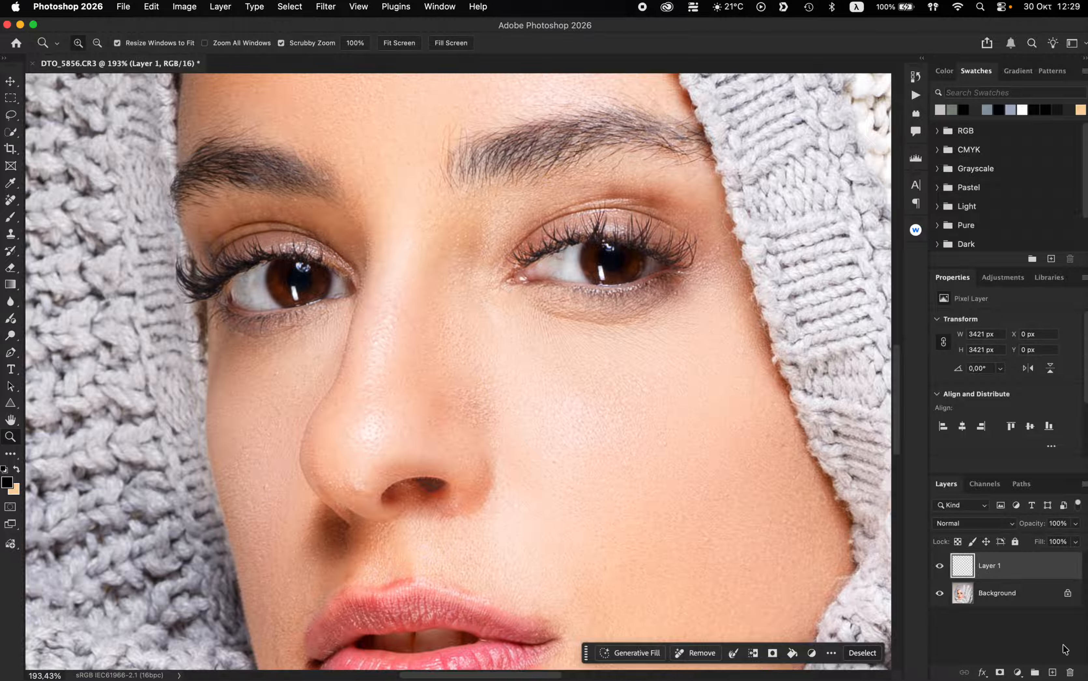
{"action": "left_click", "coordinate": [6, 482]}
{"action": "left_click_drag", "start_coordinate": [626, 308], "coordinate": [517, 291]}
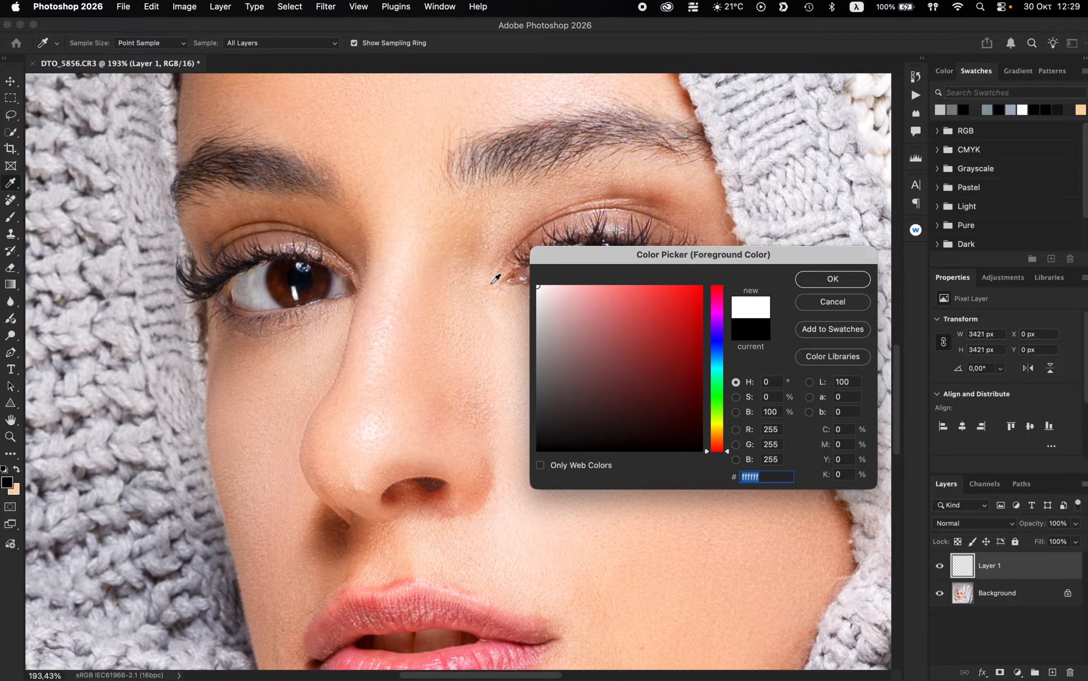
{"action": "left_click", "coordinate": [834, 279]}
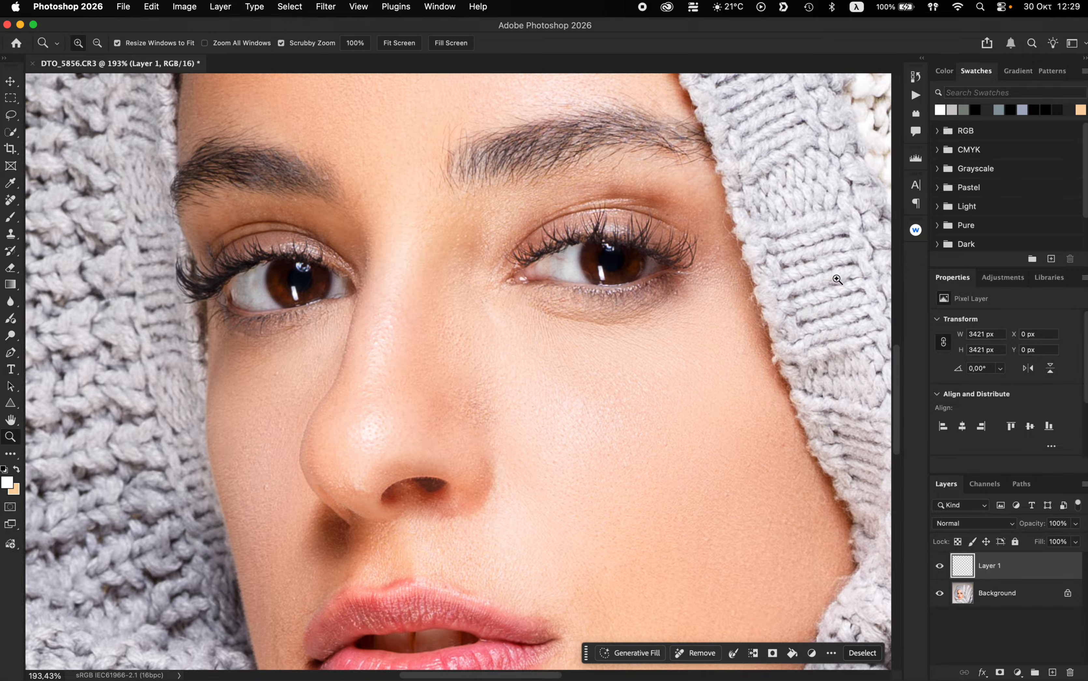
Paint a white arc over the lower iris of the image's left eye with a soft 35 px brush.
{"action": "left_click", "coordinate": [10, 217]}
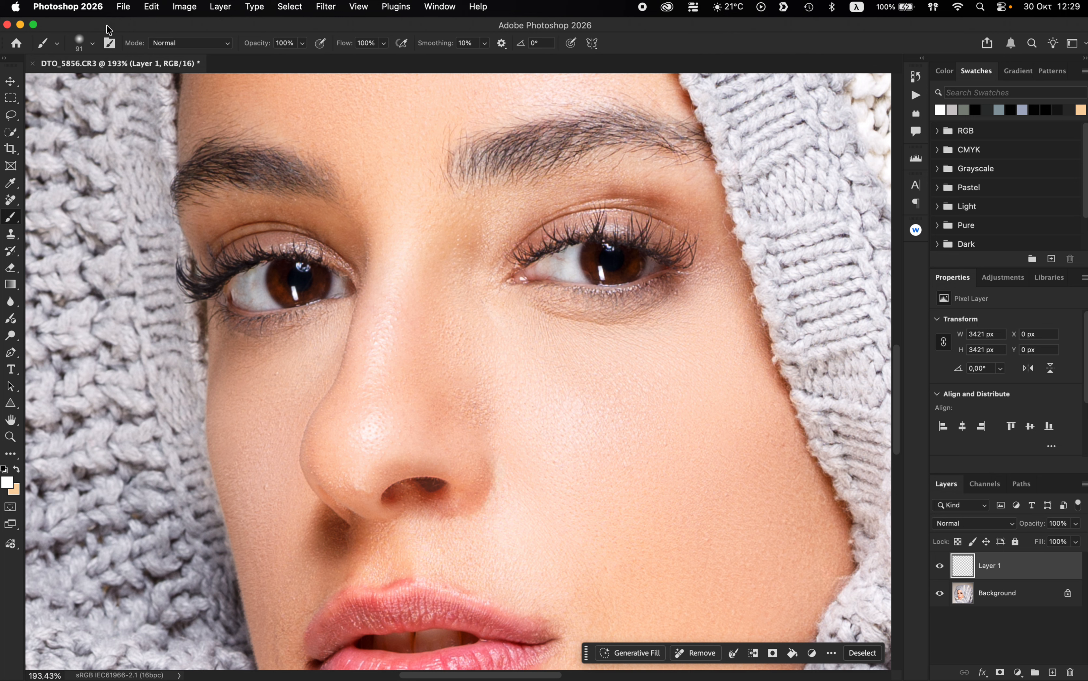
{"action": "left_click", "coordinate": [92, 44]}
{"action": "left_click_drag", "start_coordinate": [94, 84], "coordinate": [90, 84]}
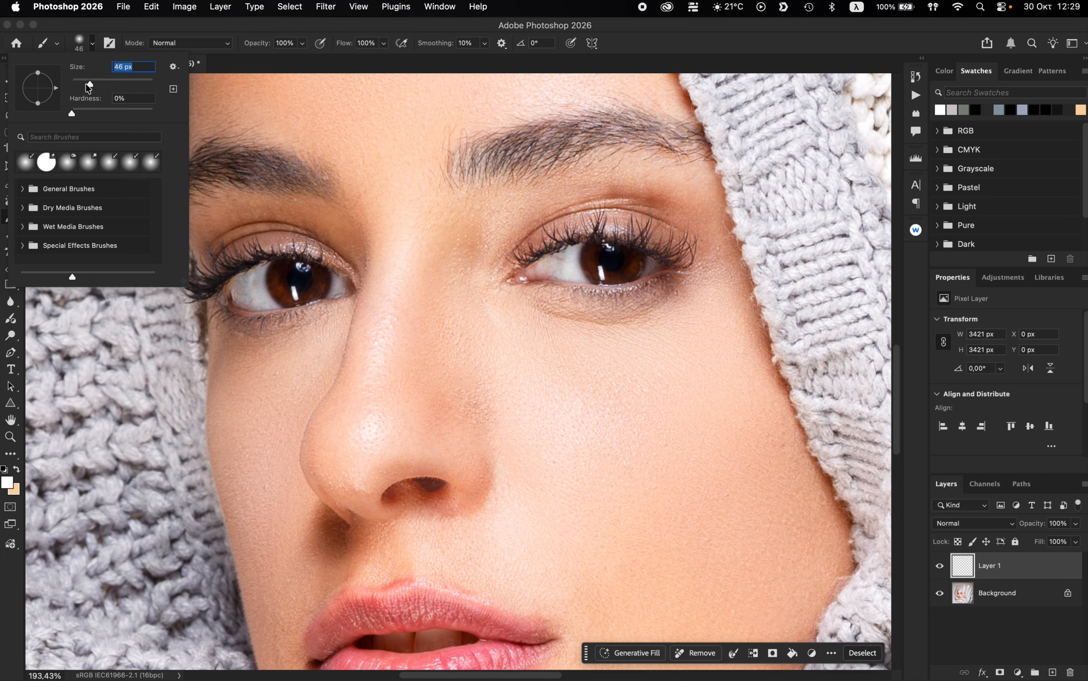
{"action": "left_click_drag", "start_coordinate": [90, 84], "coordinate": [85, 85]}
{"action": "mouse_move", "coordinate": [273, 276]}
{"action": "left_mouse_down"}
{"action": "mouse_move", "coordinate": [298, 301]}
{"action": "mouse_move", "coordinate": [323, 281]}
{"action": "mouse_move", "coordinate": [315, 293]}
{"action": "mouse_move", "coordinate": [274, 286]}
{"action": "left_mouse_up"}
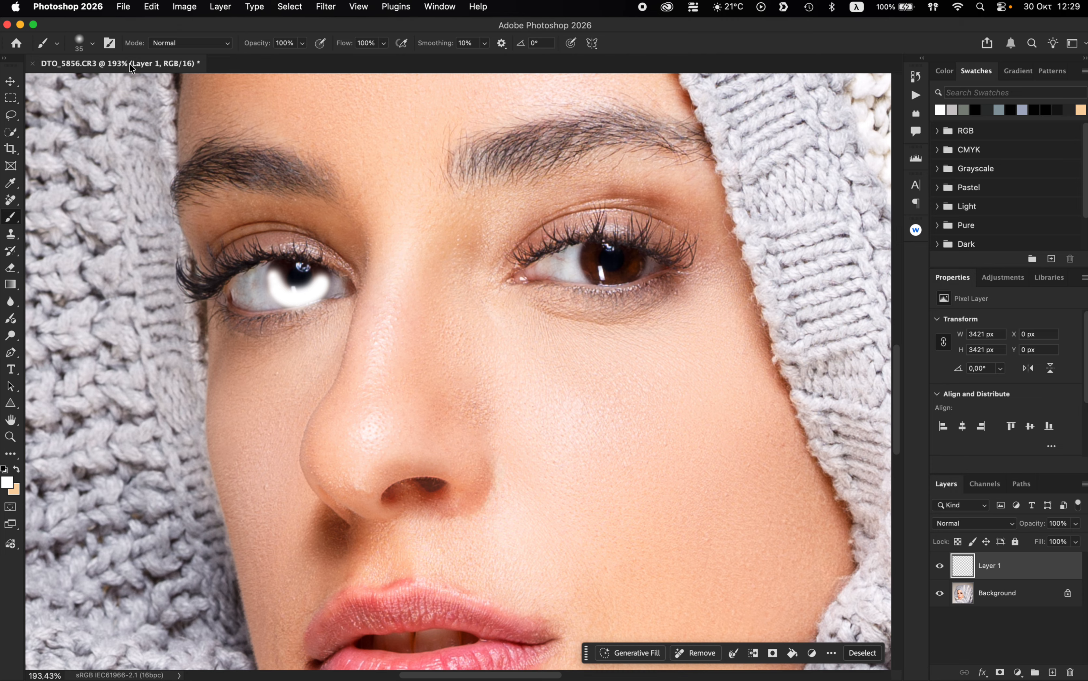
Reduce the brush to 28 px and paint a white arc over the lower iris of the other eye.
{"action": "left_click", "coordinate": [92, 43]}
{"action": "left_click_drag", "start_coordinate": [85, 83], "coordinate": [82, 84]}
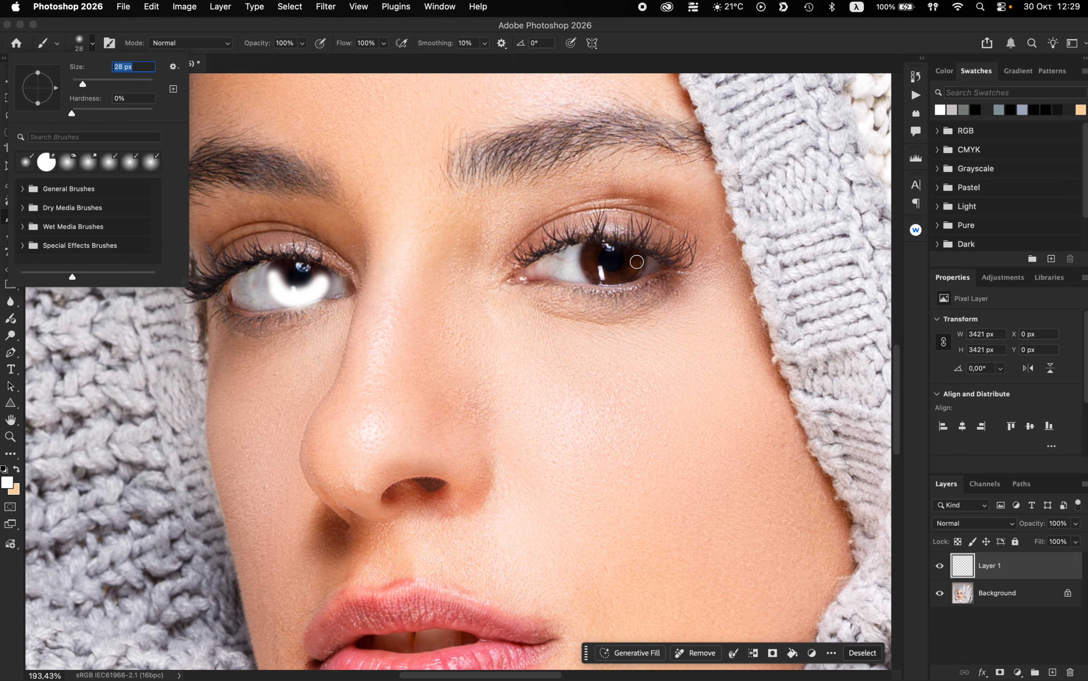
{"action": "left_click", "coordinate": [635, 267]}
{"action": "mouse_move", "coordinate": [635, 268]}
{"action": "left_mouse_down"}
{"action": "mouse_move", "coordinate": [605, 277]}
{"action": "mouse_move", "coordinate": [588, 255]}
{"action": "mouse_move", "coordinate": [595, 274]}
{"action": "mouse_move", "coordinate": [636, 269]}
{"action": "mouse_move", "coordinate": [627, 274]}
{"action": "left_mouse_up"}
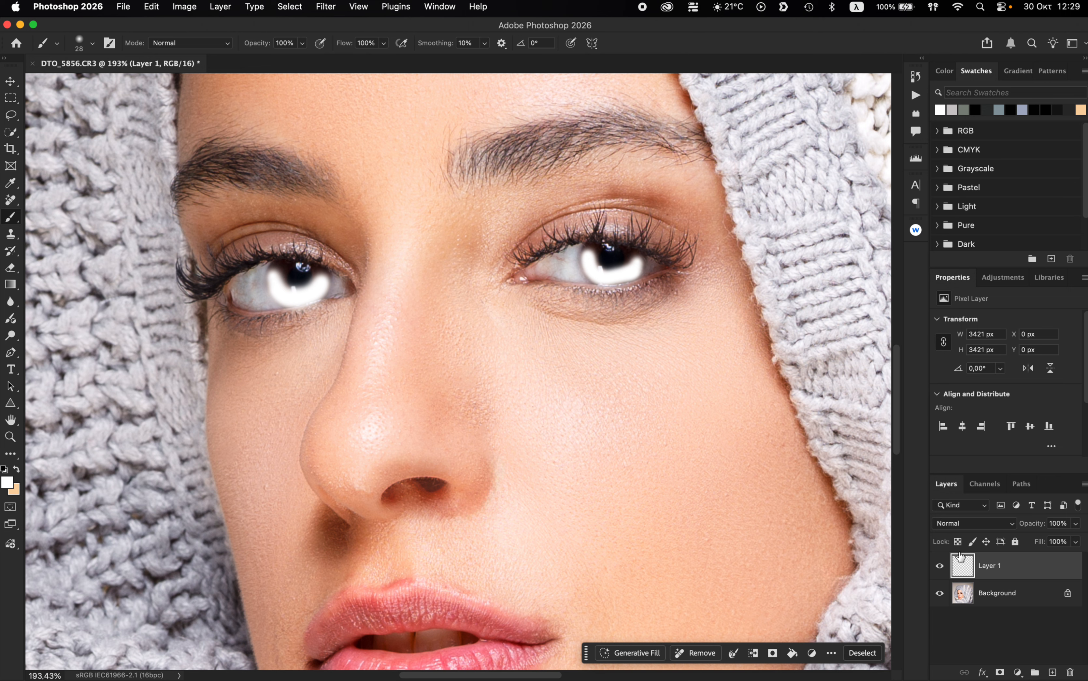
Set the painted iris layer's blend mode to Overlay and its opacity to 44%.
{"action": "left_click", "coordinate": [966, 522]}
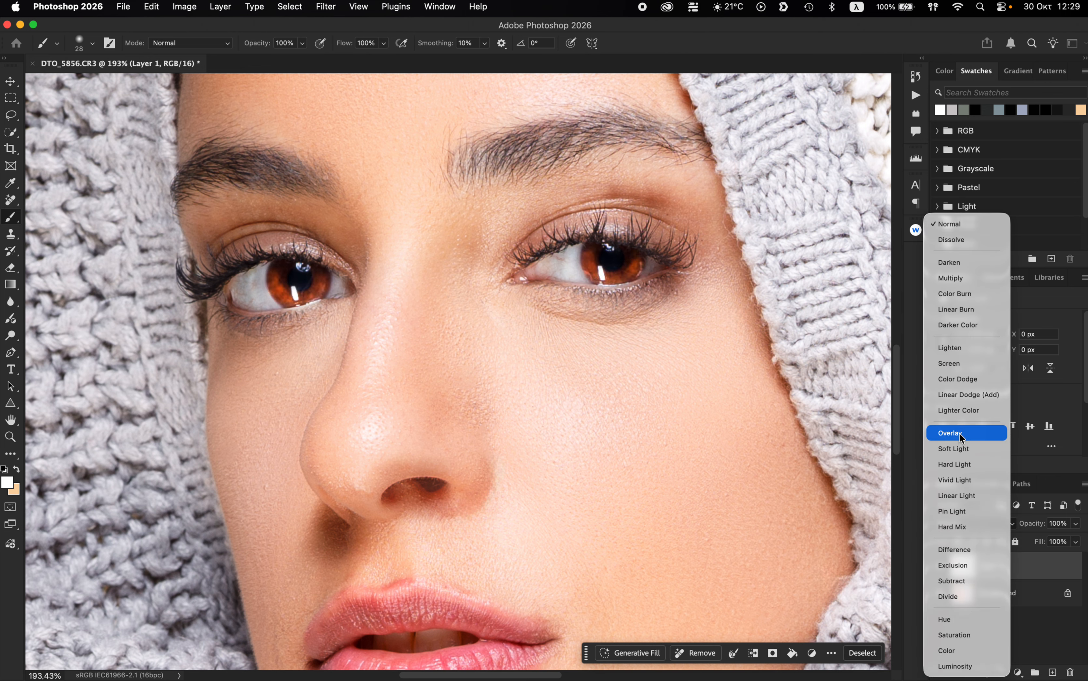
{"action": "left_click", "coordinate": [958, 436]}
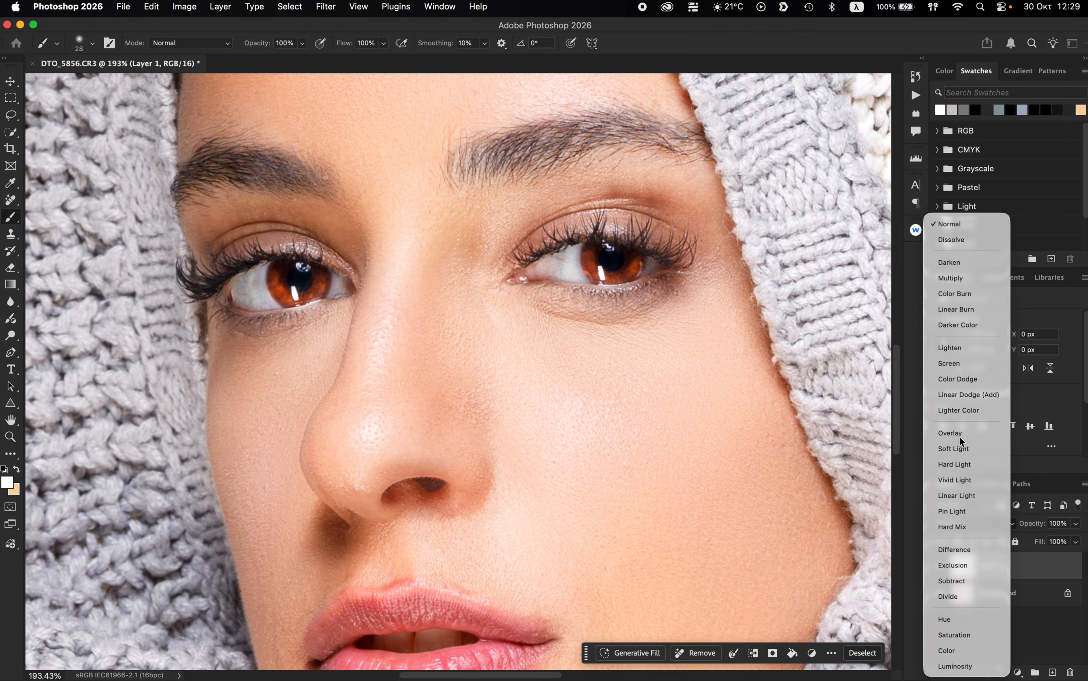
{"action": "mouse_move", "coordinate": [1036, 524]}
{"action": "left_mouse_down"}
{"action": "mouse_move", "coordinate": [1012, 523]}
{"action": "mouse_move", "coordinate": [1034, 525]}
{"action": "left_mouse_up"}
{"action": "key", "text": "z"}
{"action": "left_click_drag", "start_coordinate": [492, 431], "coordinate": [492, 431]}
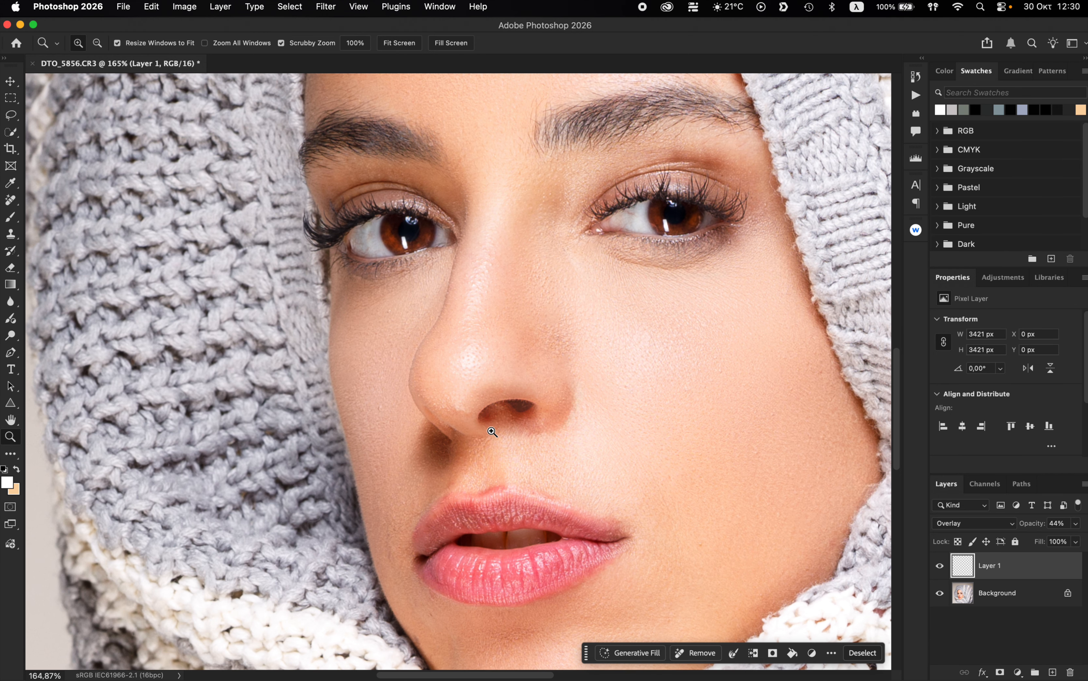
Compare the eyes with the iris layer hidden and shown, and set the layer's opacity to 40%.
{"action": "left_click", "coordinate": [940, 567]}
{"action": "left_click", "coordinate": [940, 567]}
{"action": "left_click_drag", "start_coordinate": [650, 376], "coordinate": [537, 376]}
{"action": "key", "text": "v"}
{"action": "left_click_drag", "start_coordinate": [1035, 524], "coordinate": [1031, 523]}
Merge the iris layer with the Background layer.
{"action": "left_click", "coordinate": [1024, 568]}
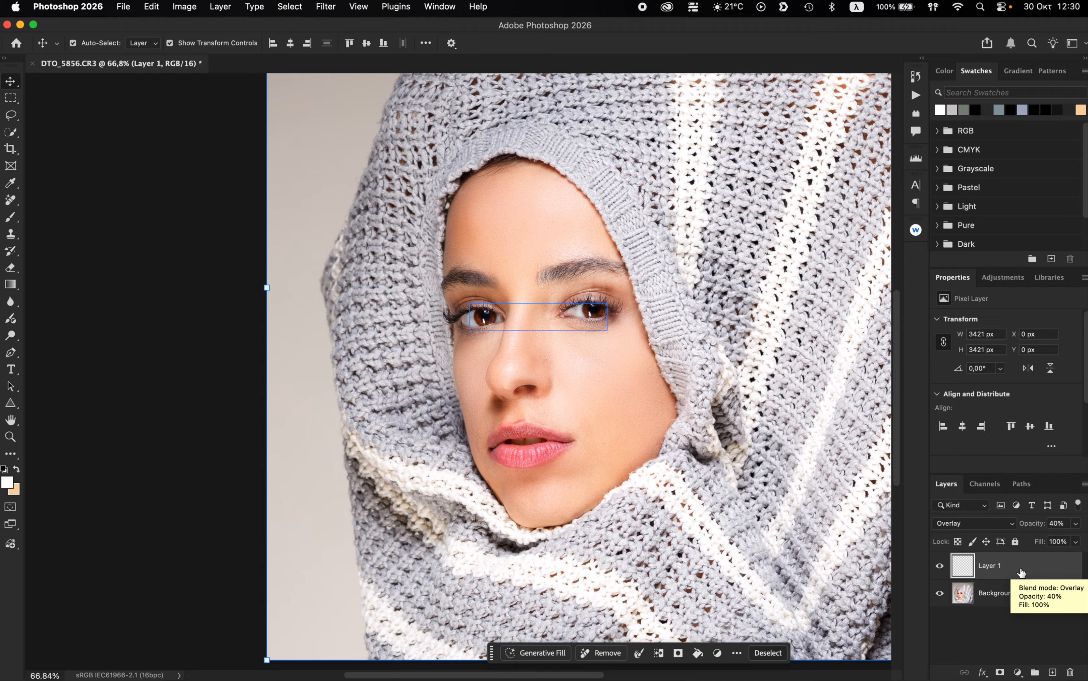
{"action": "left_click", "coordinate": [998, 595], "text": "super"}
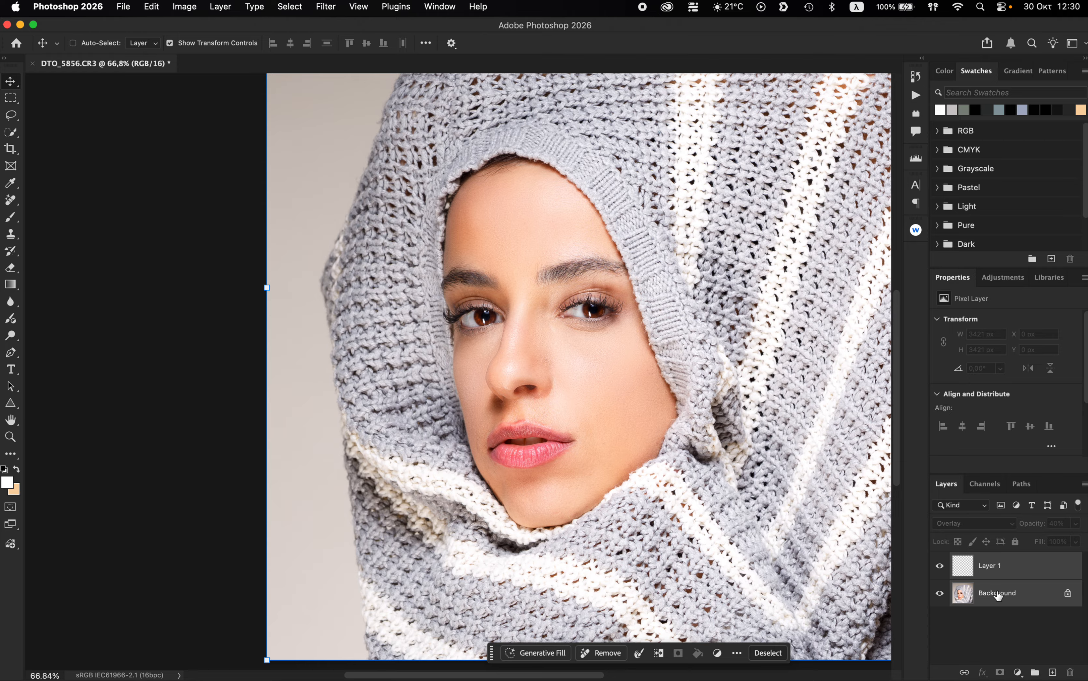
{"action": "key", "text": "super+e"}
{"action": "scroll", "coordinate": [526, 405], "scroll_direction": "right", "scroll_amount": 3}
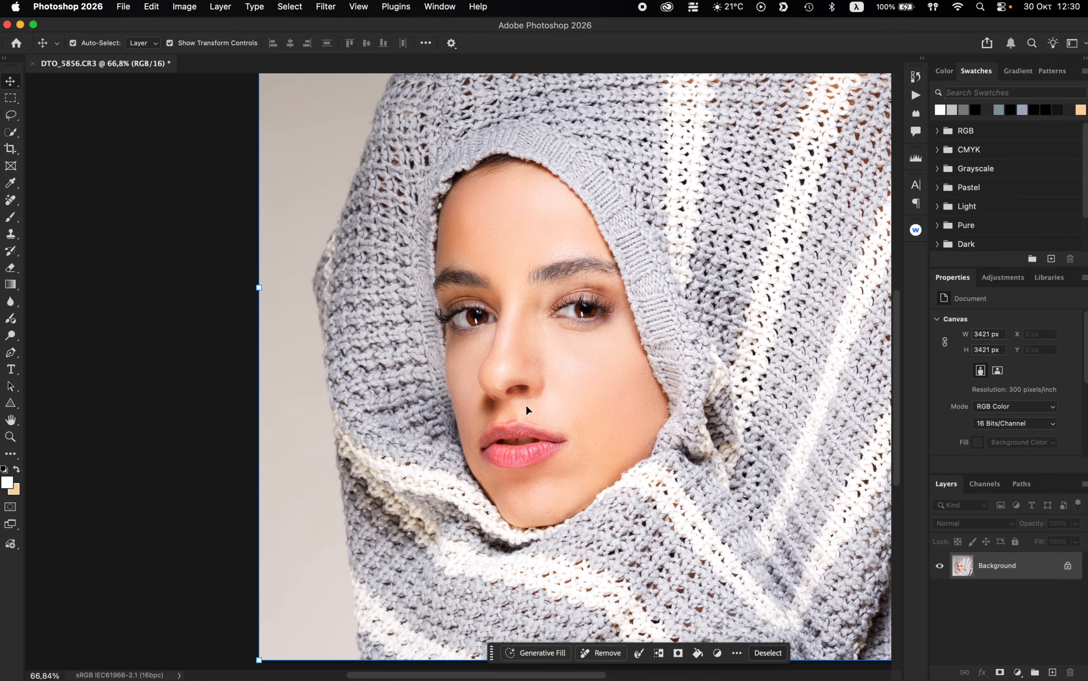
Save the retouched portrait in Photoshop format as DTO_5856.psd and clear the active selection.
{"action": "key", "text": "super+s"}
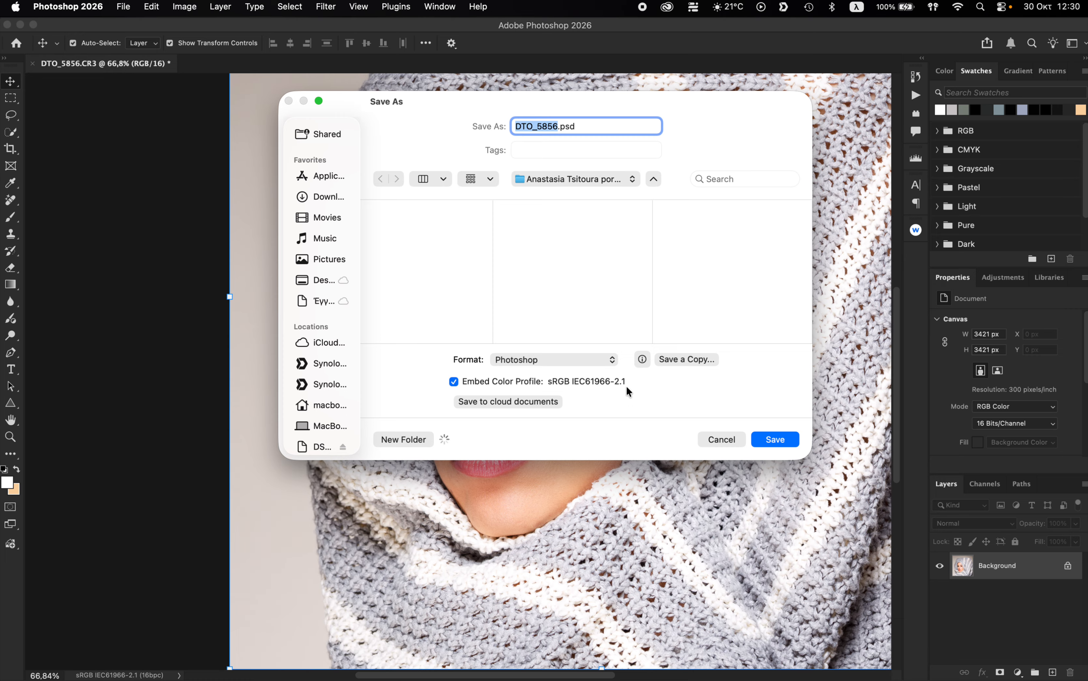
{"action": "left_click", "coordinate": [779, 438]}
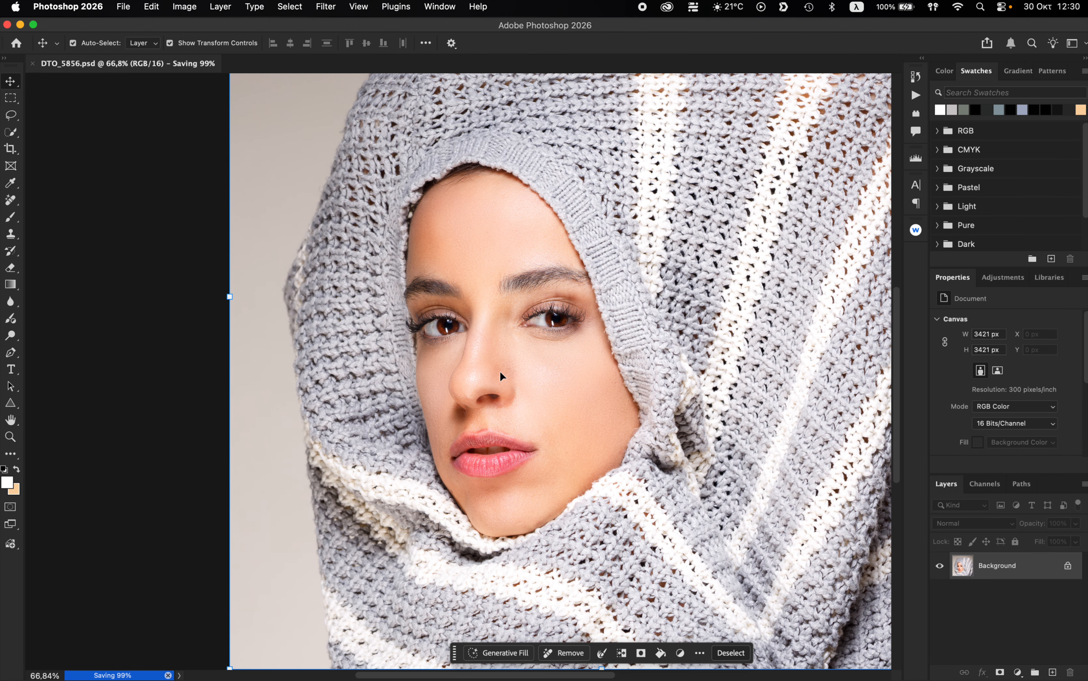
{"action": "key", "text": "super+d"}
Draw a radial gradient fill outward from the nose and move it so its centre sits on the middle of the face.
{"action": "key", "text": "z"}
{"action": "left_click_drag", "start_coordinate": [265, 484], "coordinate": [220, 484]}
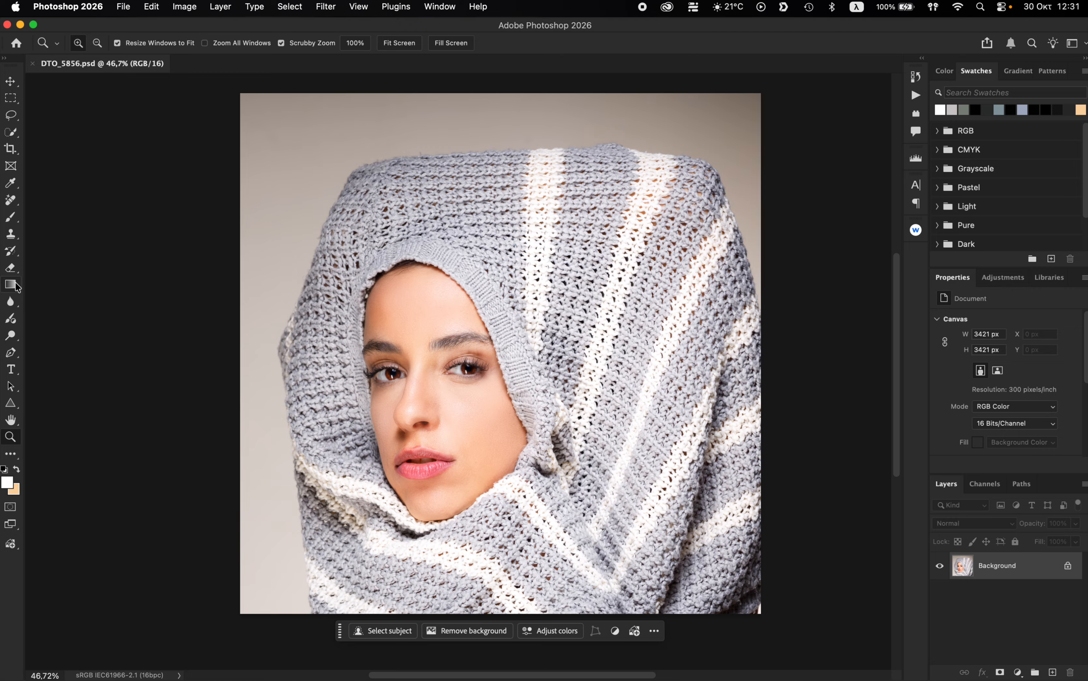
{"action": "left_click", "coordinate": [15, 284]}
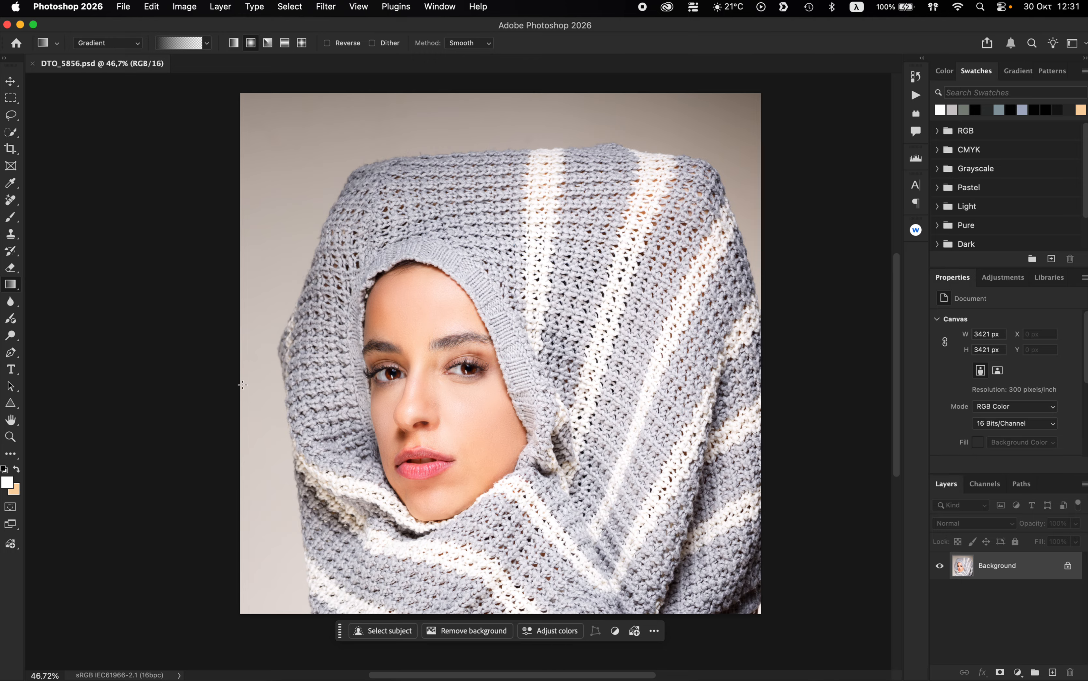
{"action": "left_click_drag", "start_coordinate": [438, 390], "coordinate": [349, 273]}
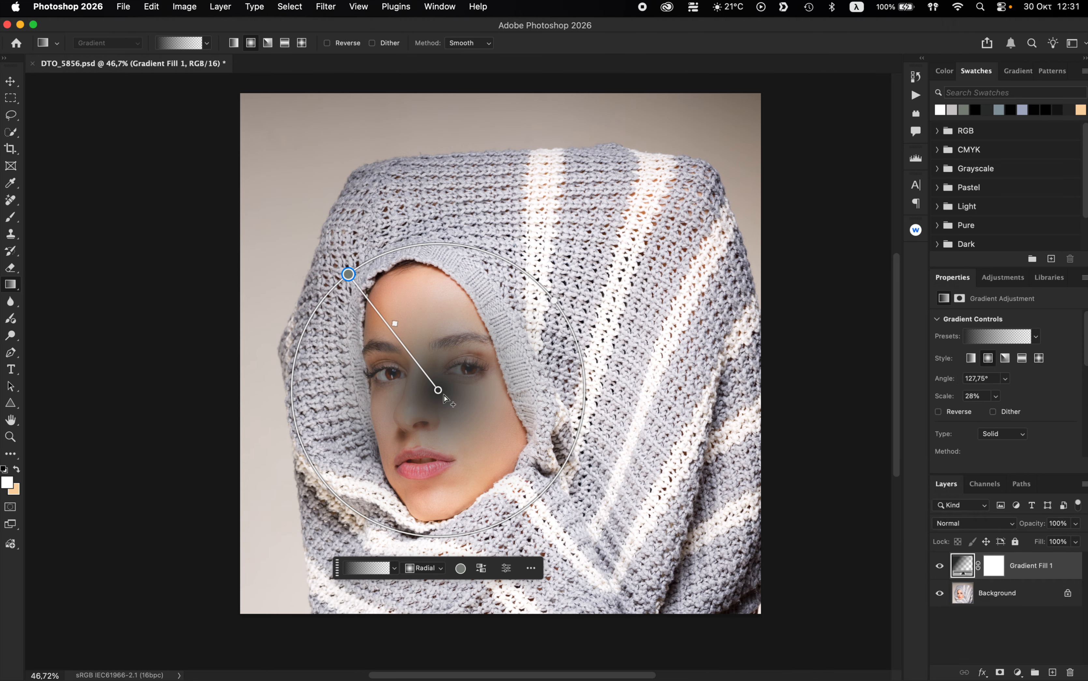
{"action": "left_click_drag", "start_coordinate": [439, 392], "coordinate": [424, 384]}
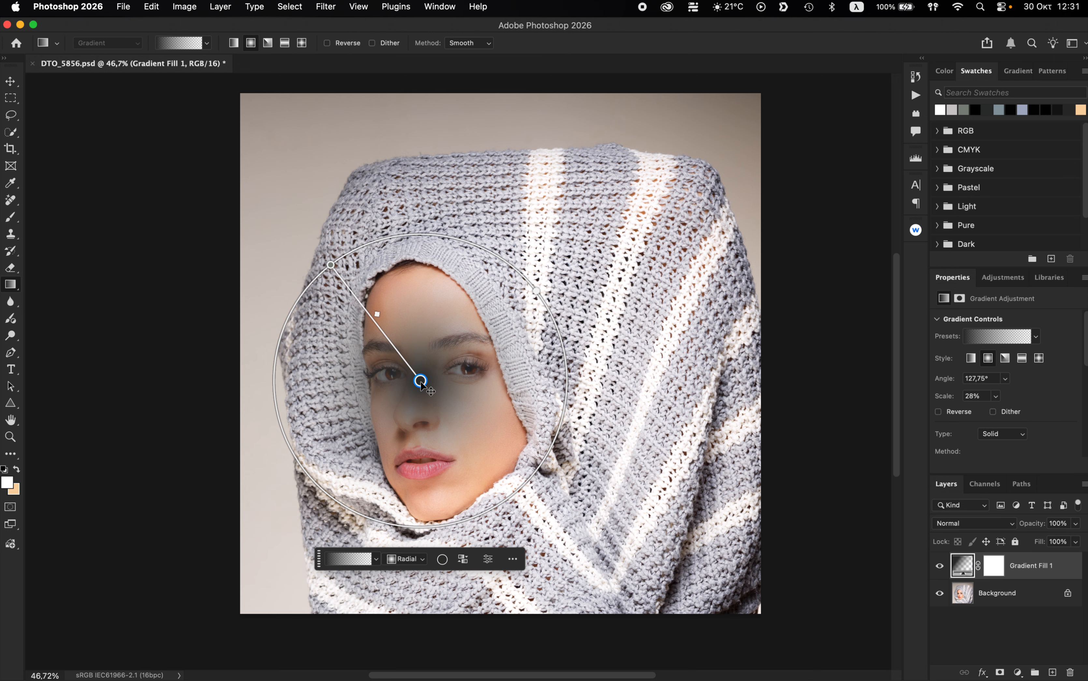
Set the gradient's centre colour to the skin tone e8bfa9 sampled from the forehead.
{"action": "left_click", "coordinate": [443, 559]}
{"action": "left_click_drag", "start_coordinate": [632, 246], "coordinate": [652, 237]}
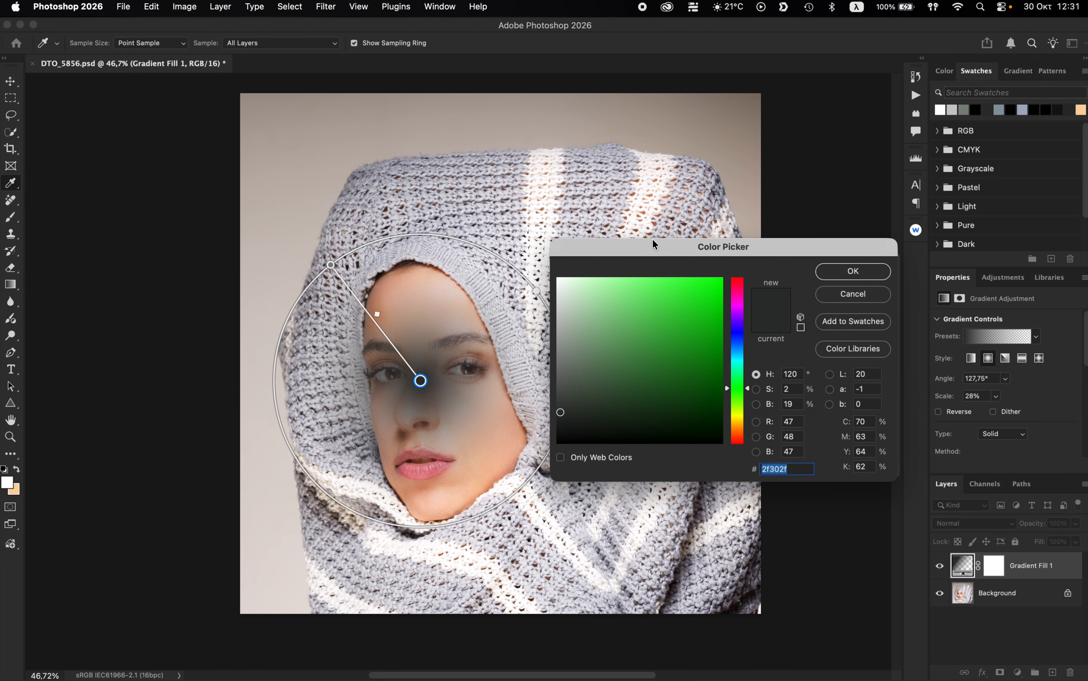
{"action": "left_click", "coordinate": [397, 300]}
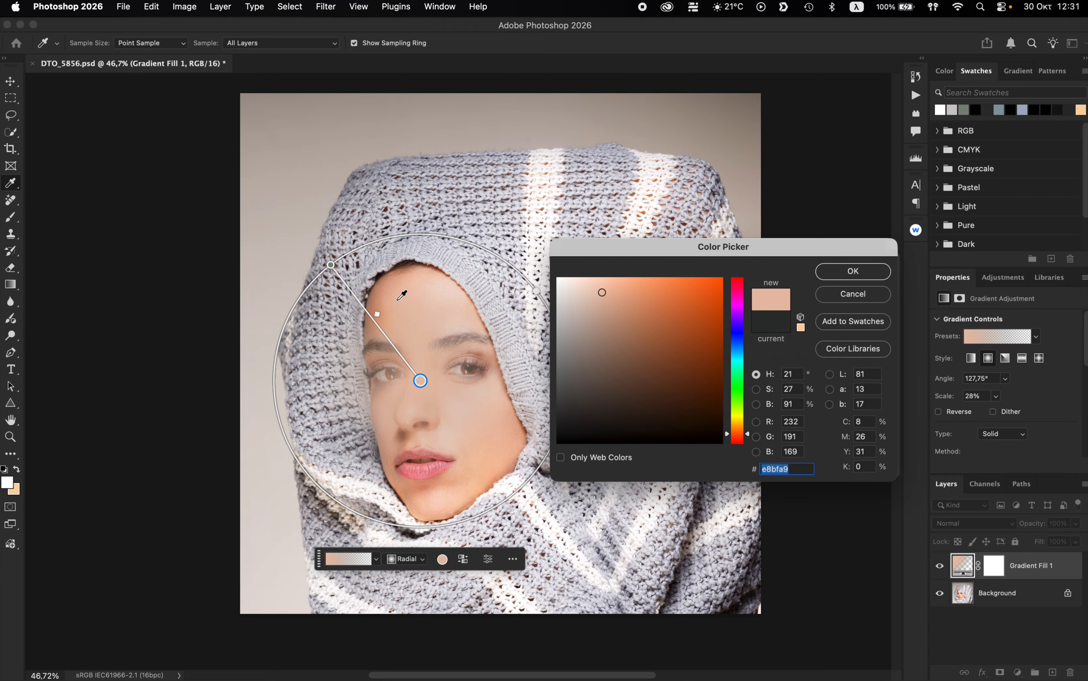
{"action": "left_click", "coordinate": [853, 272]}
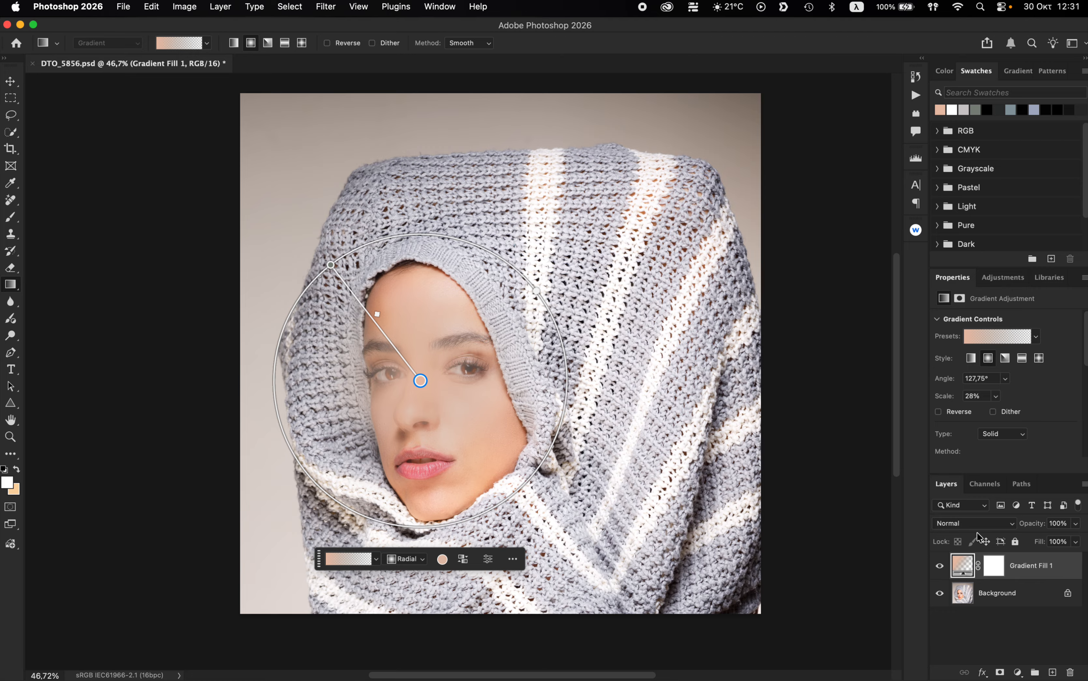
Set the gradient layer's blend mode to Soft Light, compare it hidden and shown, and lower its opacity to 75%.
{"action": "left_click", "coordinate": [981, 522]}
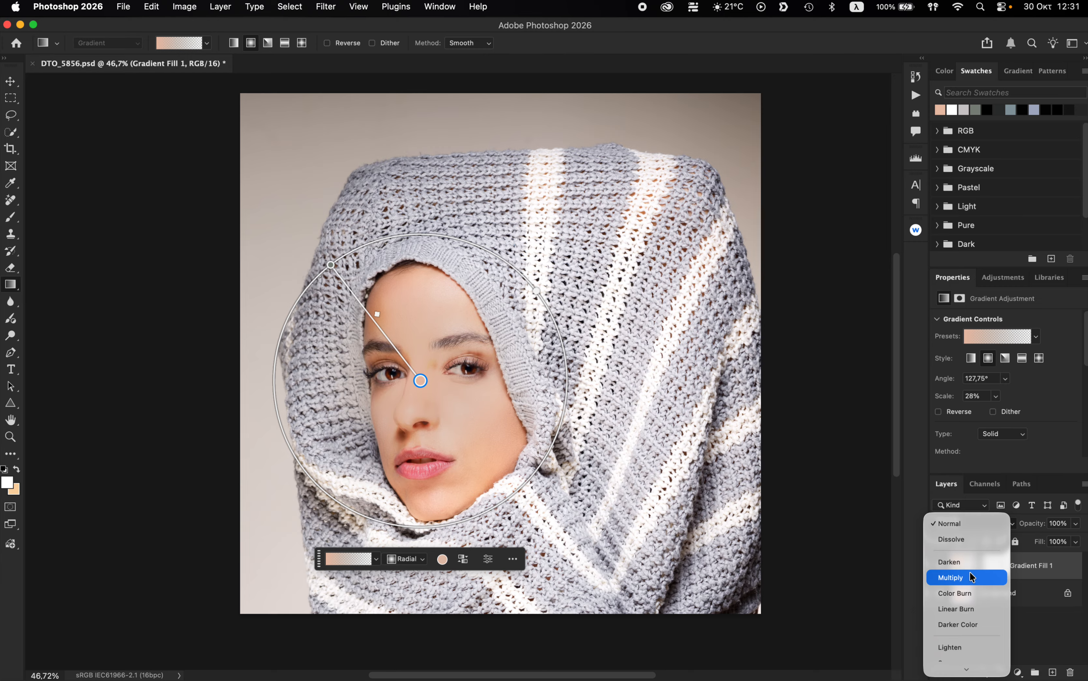
{"action": "scroll", "coordinate": [970, 571], "scroll_direction": "down", "scroll_amount": 4}
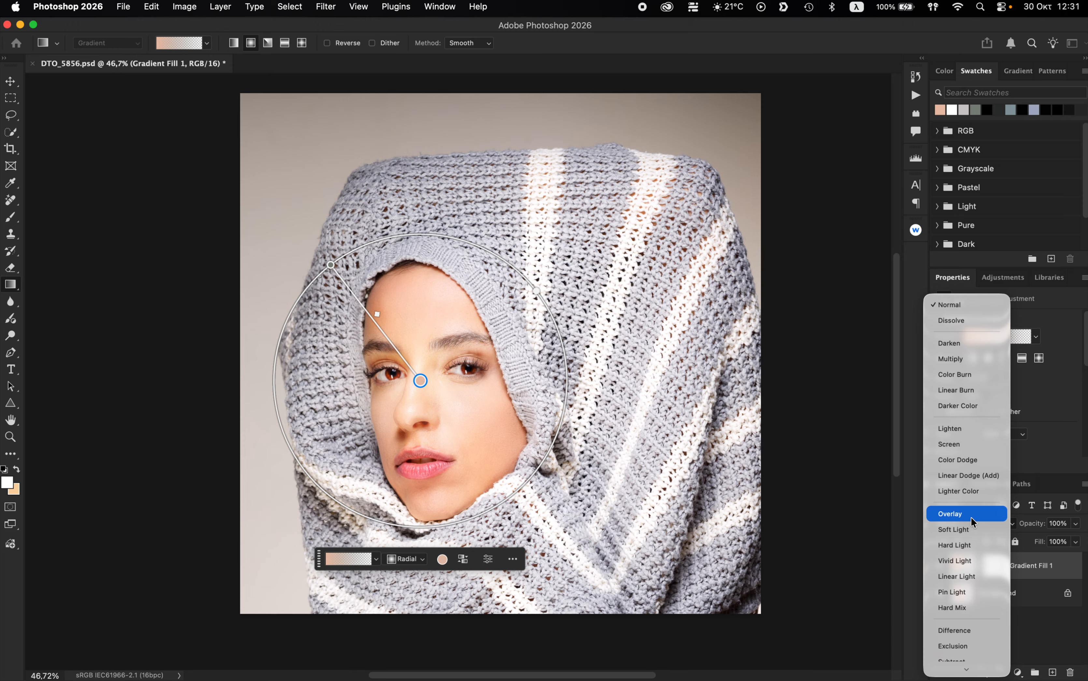
{"action": "left_click", "coordinate": [971, 526]}
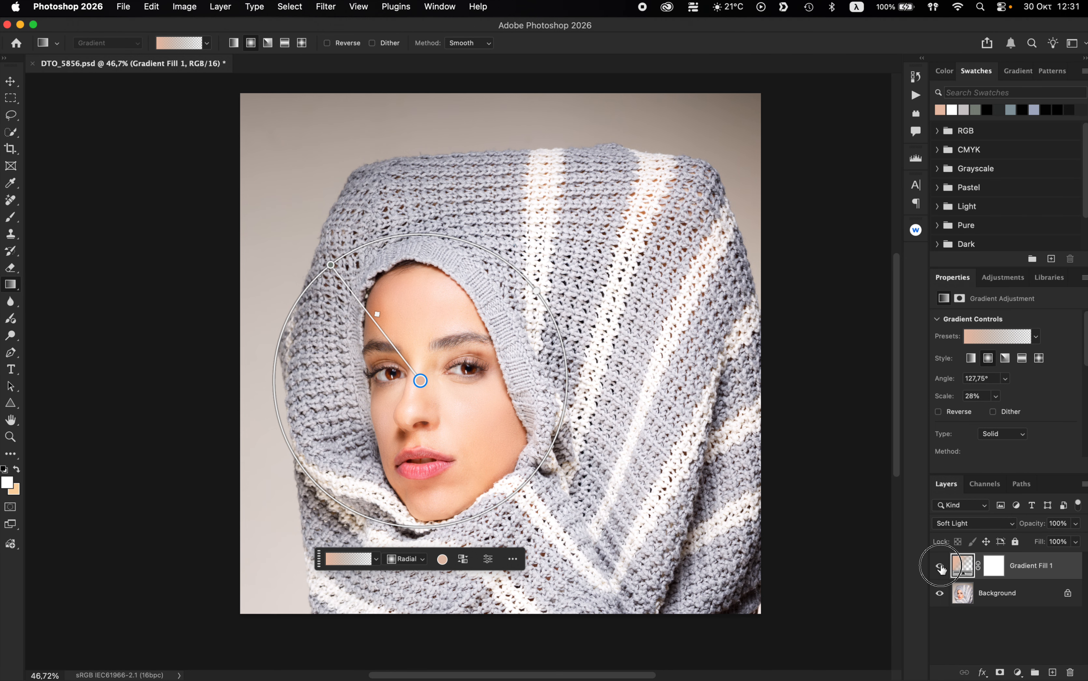
{"action": "left_click", "coordinate": [939, 566]}
{"action": "left_click", "coordinate": [940, 567]}
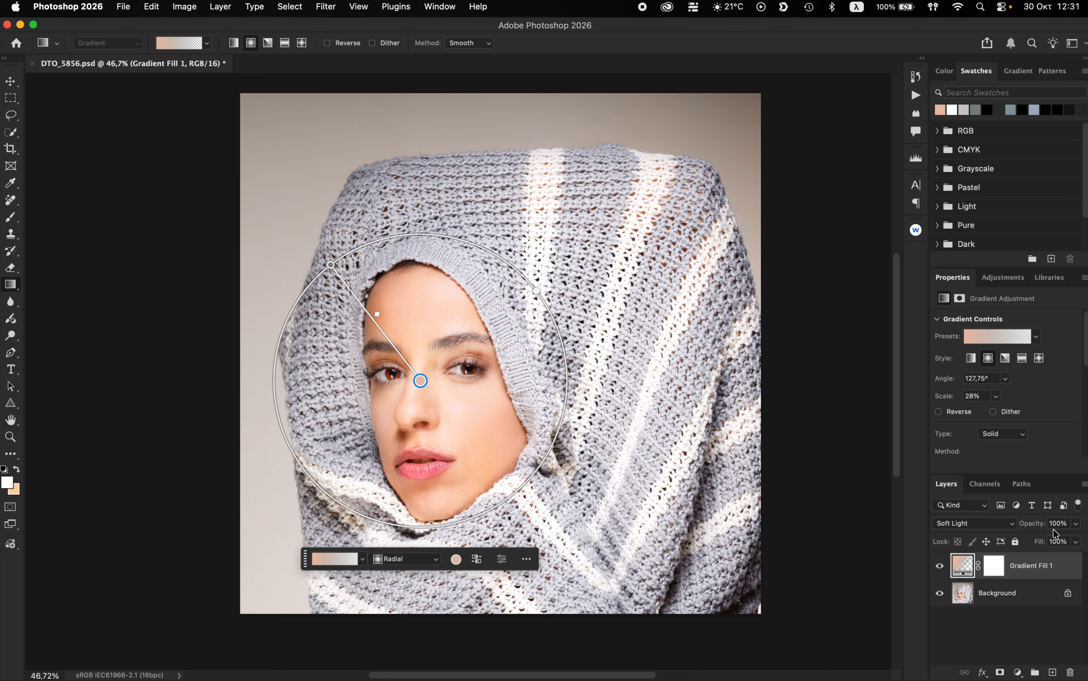
{"action": "left_click", "coordinate": [1076, 523]}
{"action": "left_click_drag", "start_coordinate": [1077, 539], "coordinate": [1064, 540]}
{"action": "left_click", "coordinate": [1007, 616]}
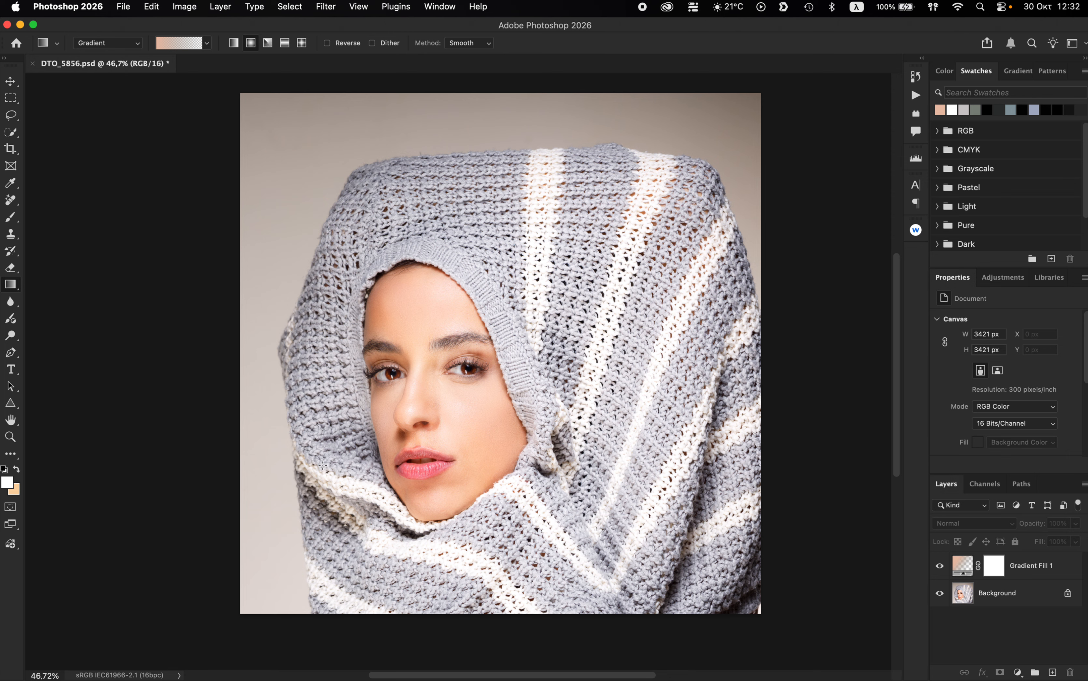
Compare the face with the gradient layer hidden and shown, and select the gradient layer.
{"action": "left_click", "coordinate": [10, 436]}
{"action": "left_click_drag", "start_coordinate": [434, 391], "coordinate": [465, 391]}
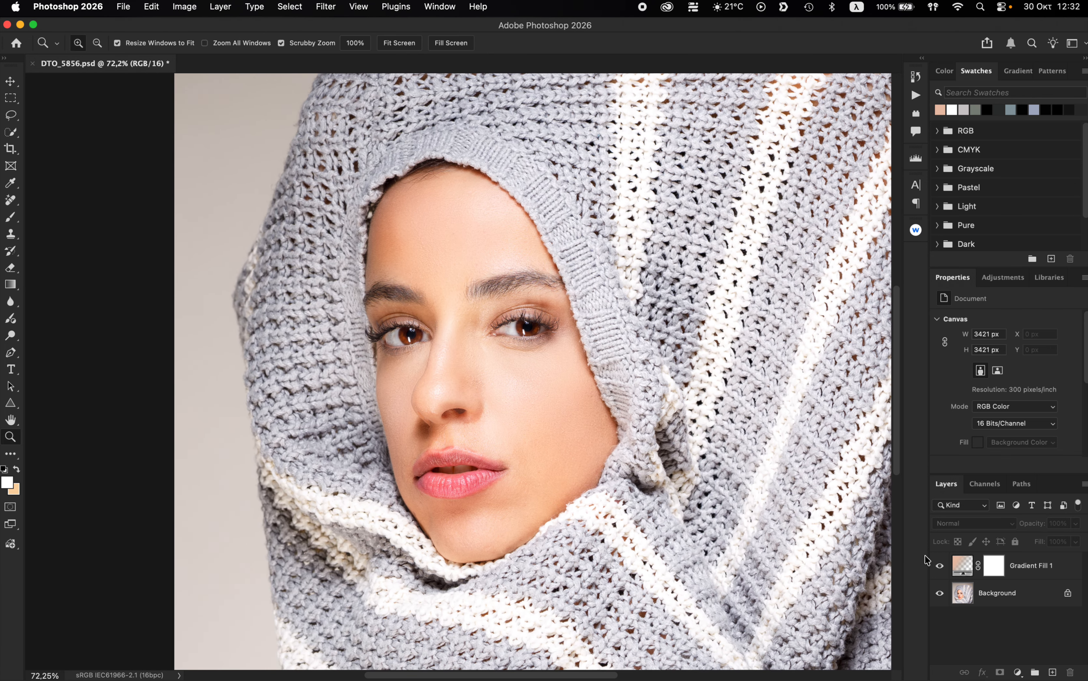
{"action": "left_click", "coordinate": [939, 567]}
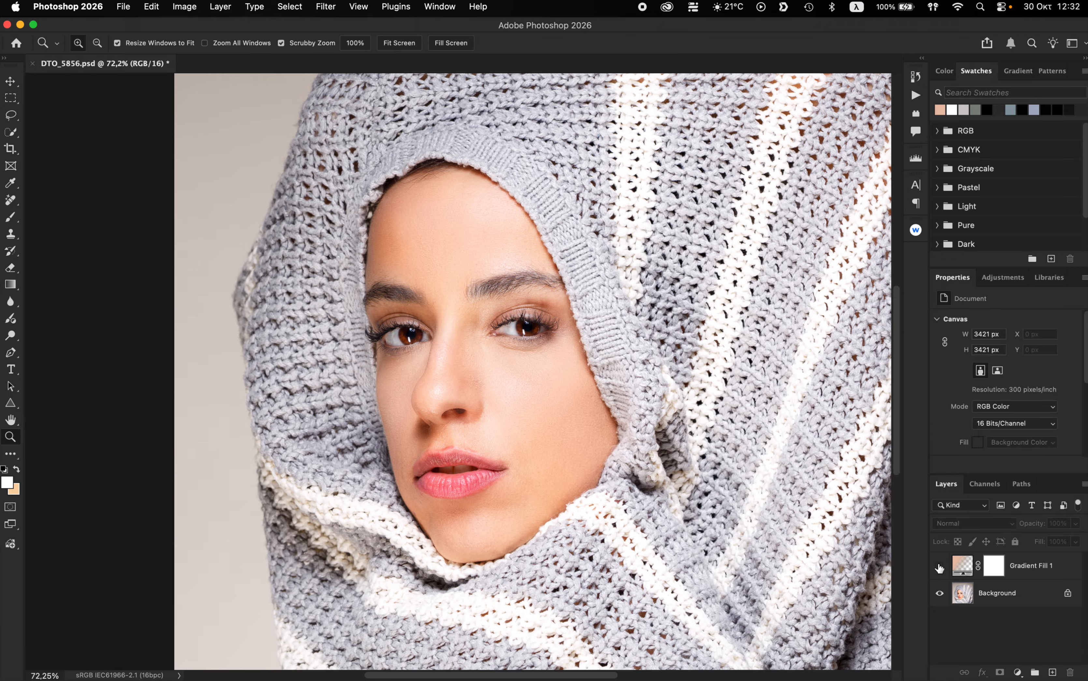
{"action": "left_click", "coordinate": [939, 566]}
{"action": "left_click", "coordinate": [939, 566]}
{"action": "left_click", "coordinate": [939, 566]}
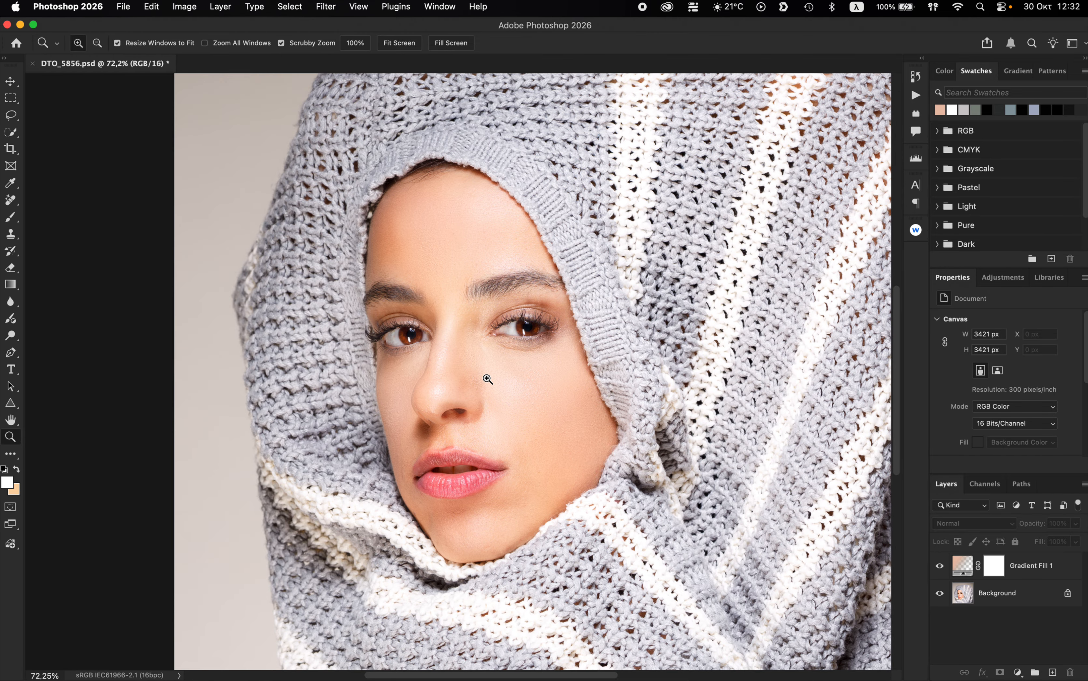
{"action": "mouse_move", "coordinate": [488, 378]}
{"action": "left_mouse_down"}
{"action": "mouse_move", "coordinate": [457, 379]}
{"action": "mouse_move", "coordinate": [498, 377]}
{"action": "left_mouse_up"}
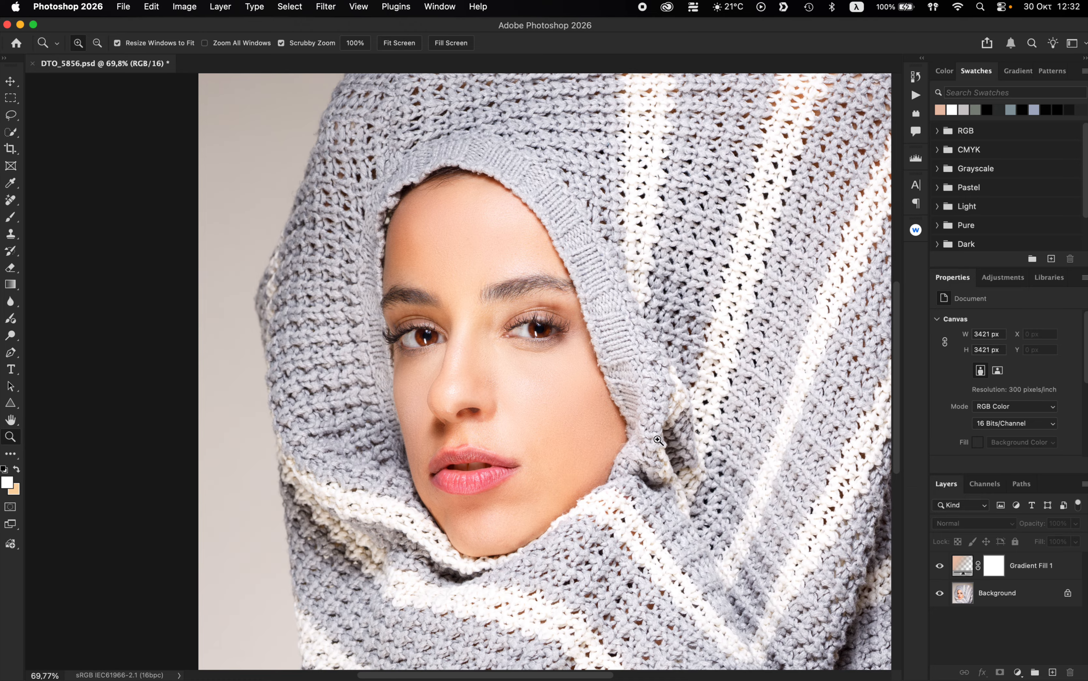
{"action": "left_click_drag", "start_coordinate": [465, 456], "coordinate": [439, 456]}
{"action": "left_click", "coordinate": [1032, 565]}
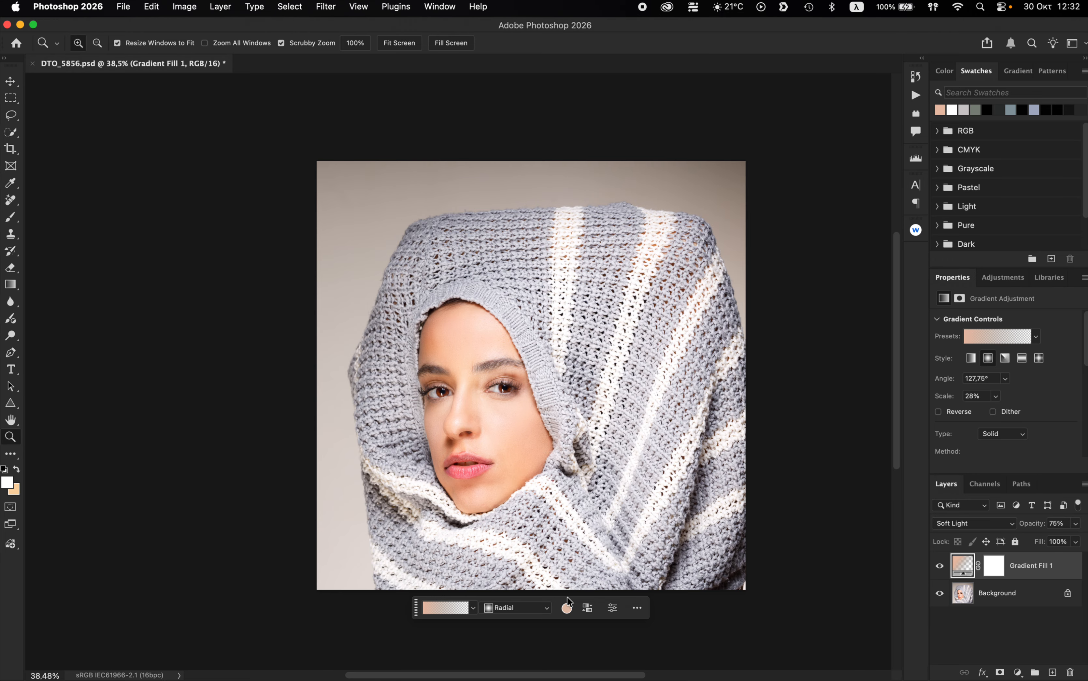
Change the gradient's colour to the deeper skin tone dd976e sampled from the side of the forehead.
{"action": "left_click", "coordinate": [566, 608]}
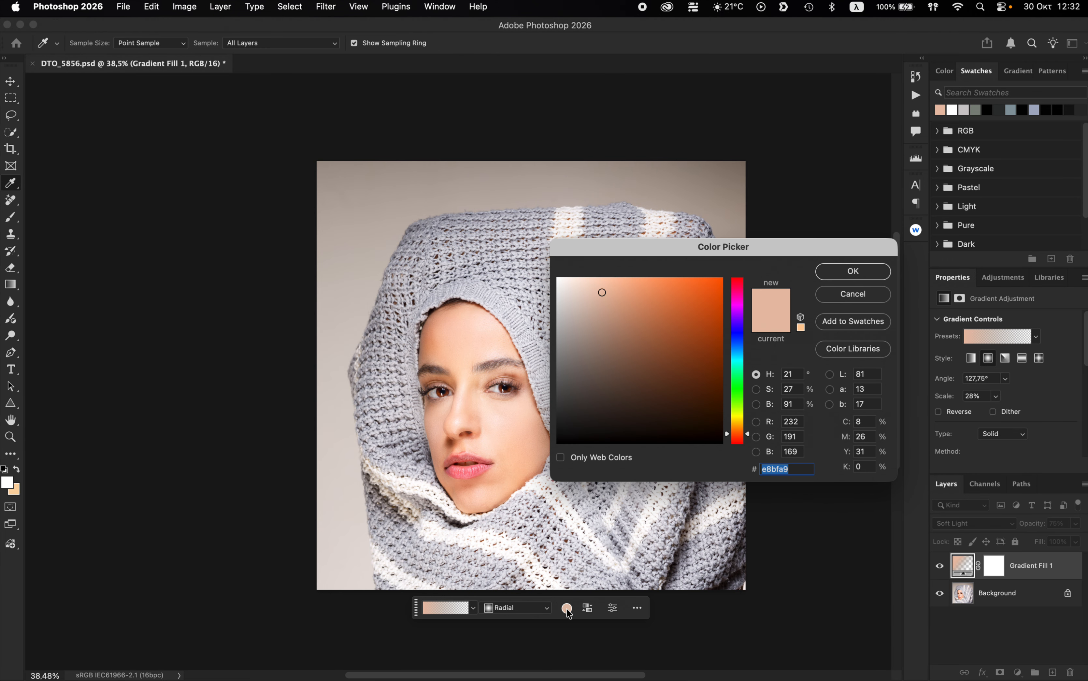
{"action": "left_click", "coordinate": [853, 294]}
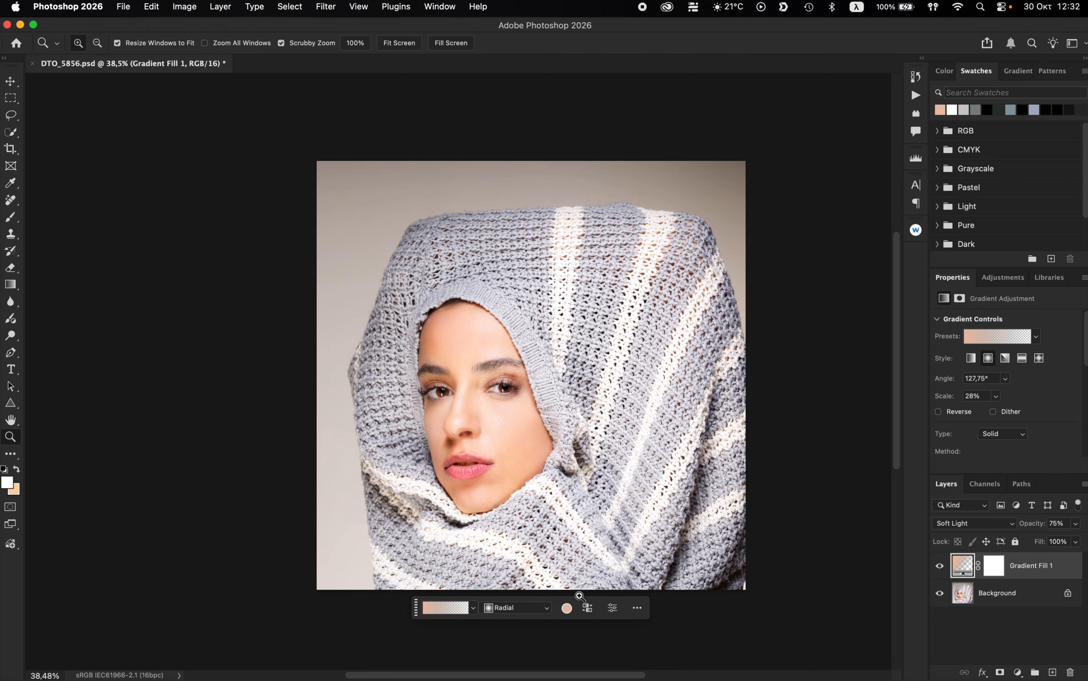
{"action": "left_click", "coordinate": [566, 608]}
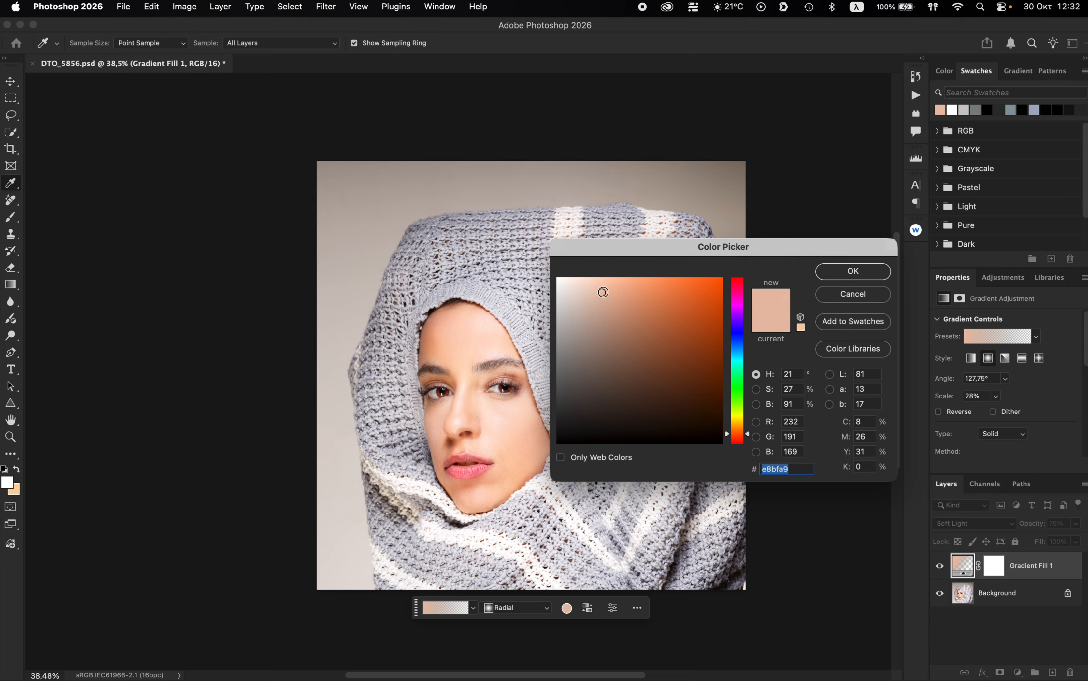
{"action": "mouse_move", "coordinate": [601, 293]}
{"action": "left_mouse_down"}
{"action": "mouse_move", "coordinate": [638, 305]}
{"action": "mouse_move", "coordinate": [631, 286]}
{"action": "mouse_move", "coordinate": [622, 297]}
{"action": "left_mouse_up"}
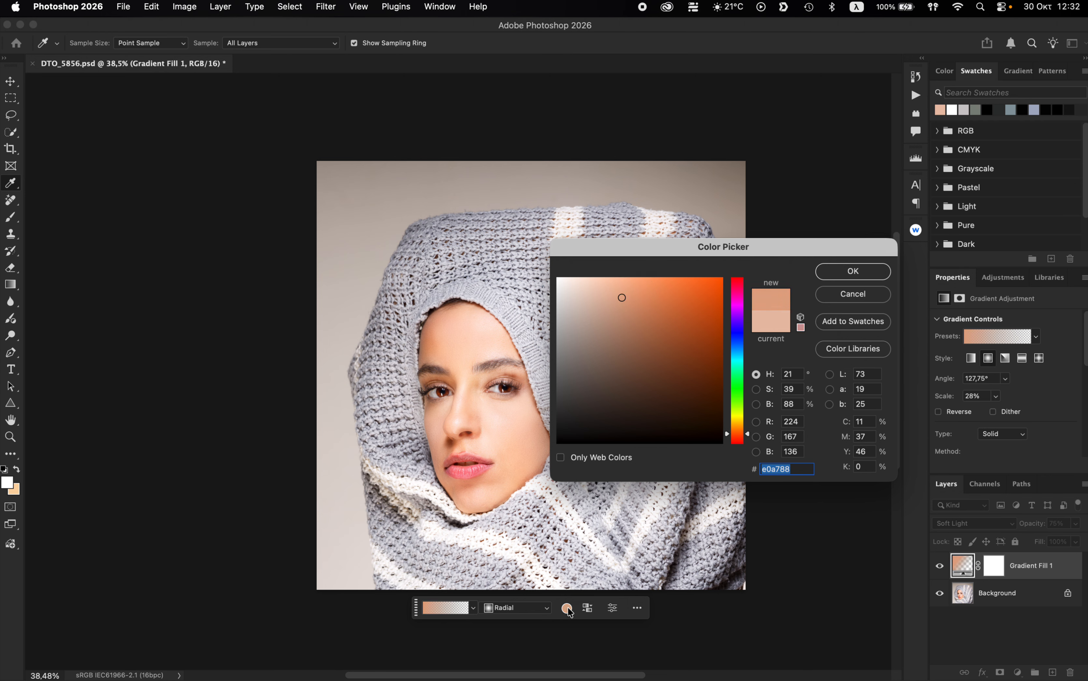
{"action": "left_click", "coordinate": [460, 354]}
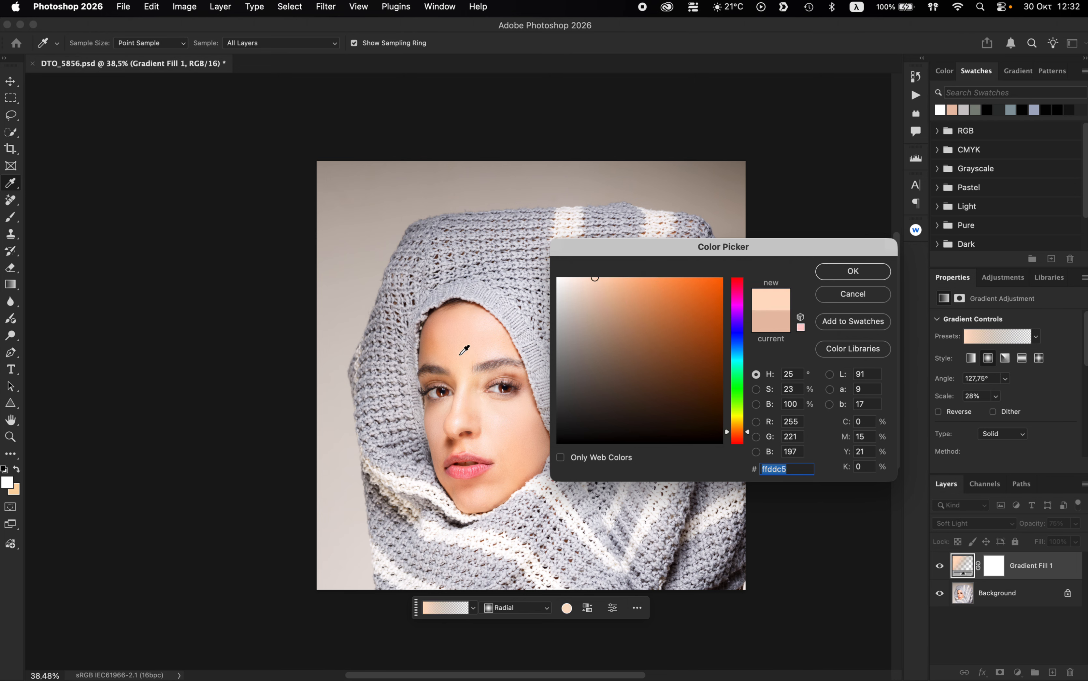
{"action": "left_click", "coordinate": [430, 348]}
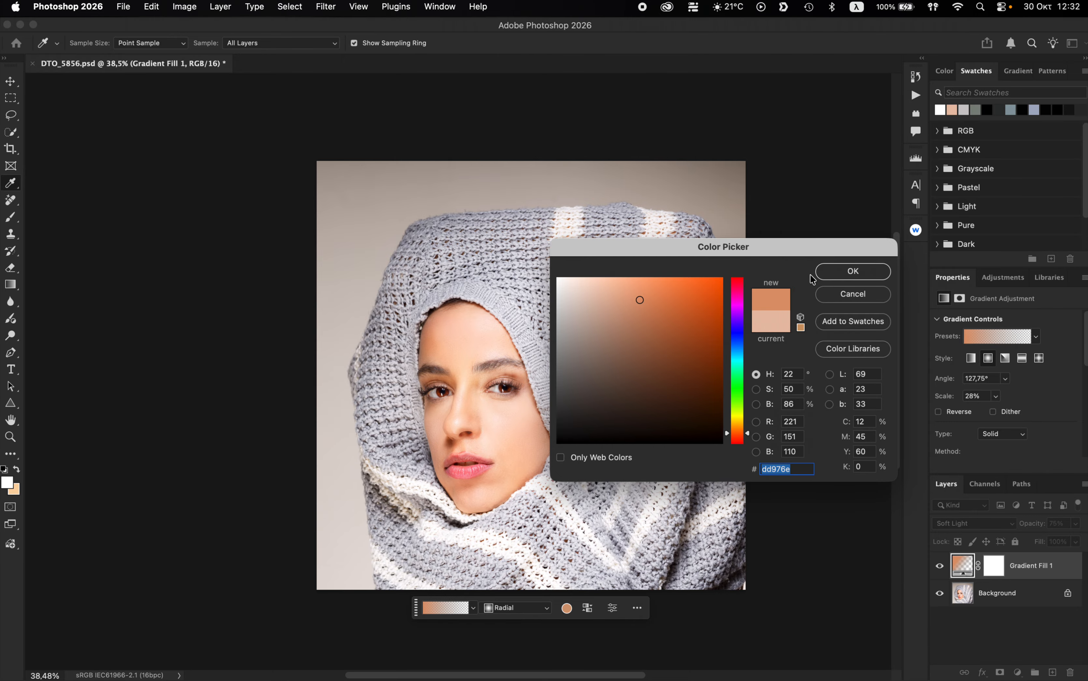
{"action": "left_click", "coordinate": [841, 275]}
Compare the face up close with the recoloured gradient layer hidden and shown.
{"action": "left_click_drag", "start_coordinate": [510, 433], "coordinate": [546, 434]}
{"action": "scroll", "coordinate": [545, 434], "scroll_direction": "down", "scroll_amount": 2}
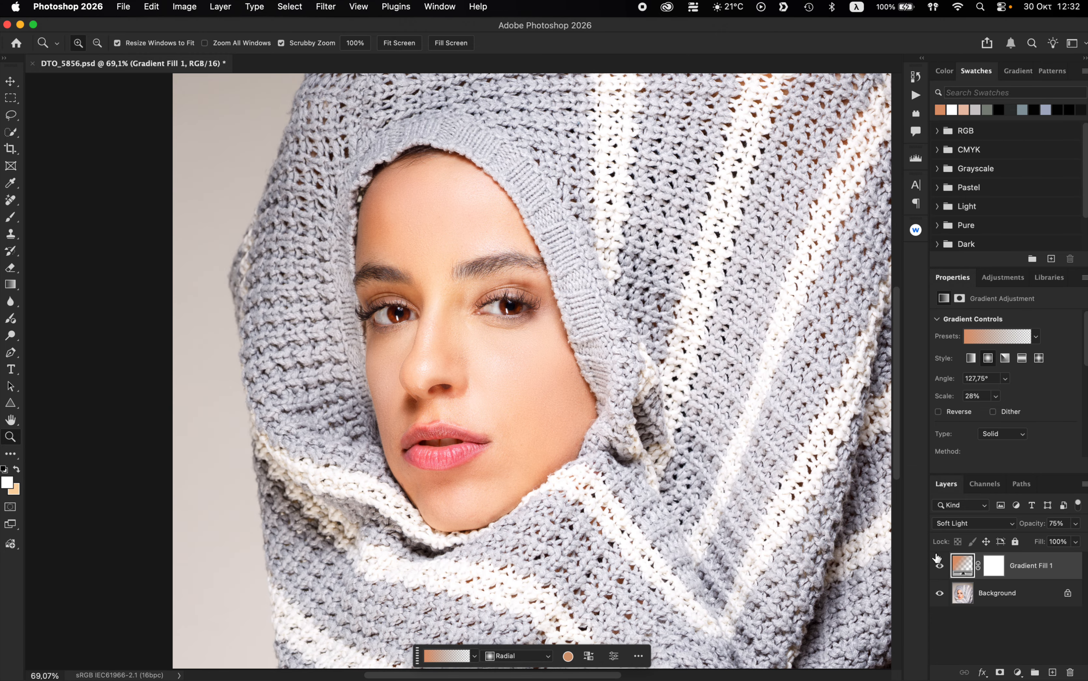
{"action": "left_click", "coordinate": [938, 565]}
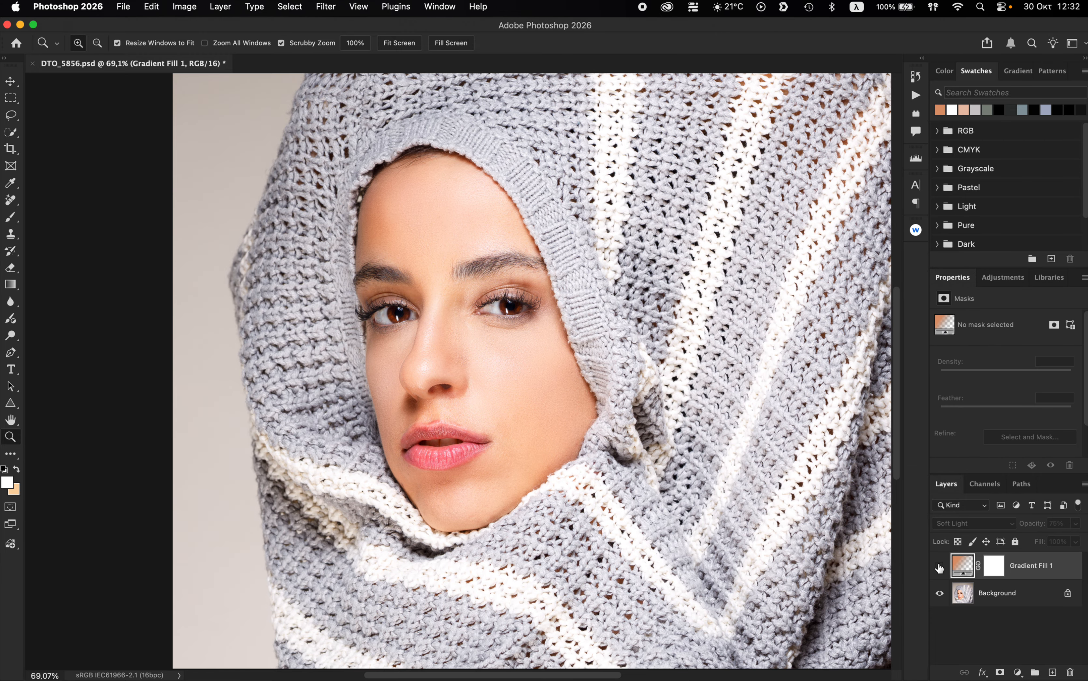
{"action": "left_click", "coordinate": [938, 567]}
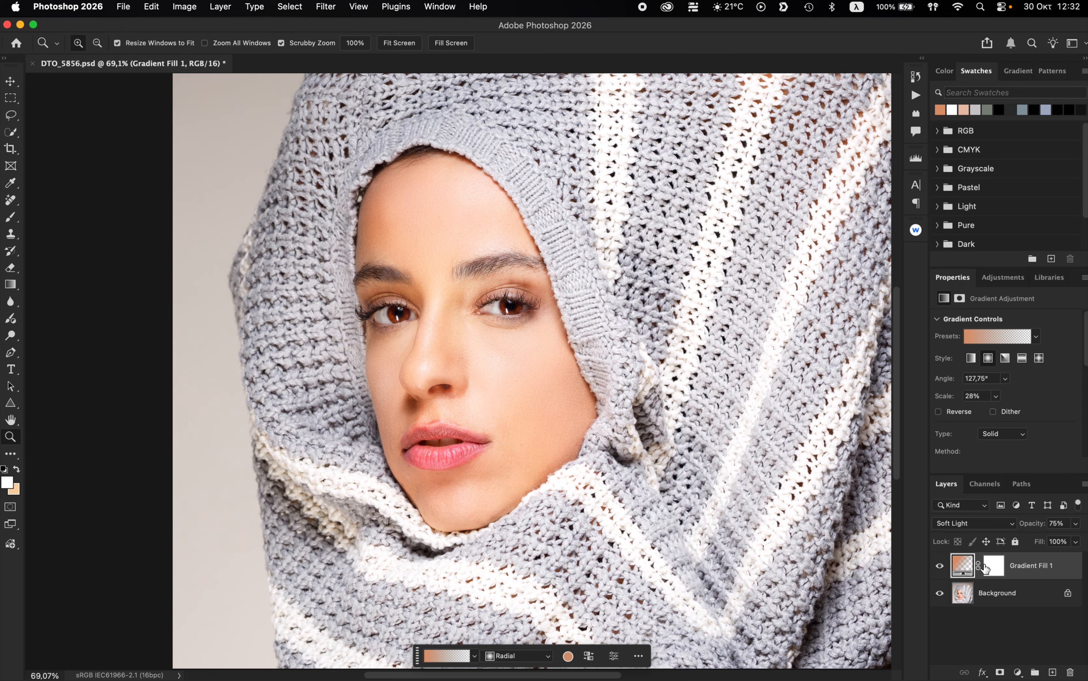
Try reversing the gradient's direction and restore it.
{"action": "left_click", "coordinate": [999, 334]}
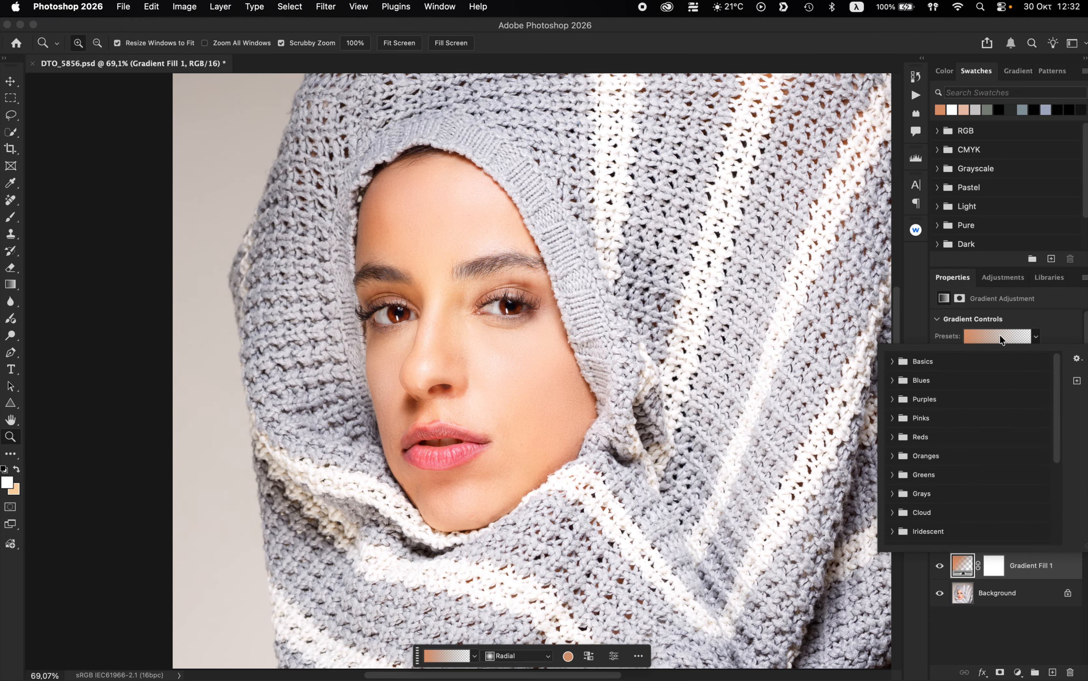
{"action": "key", "text": "Escape"}
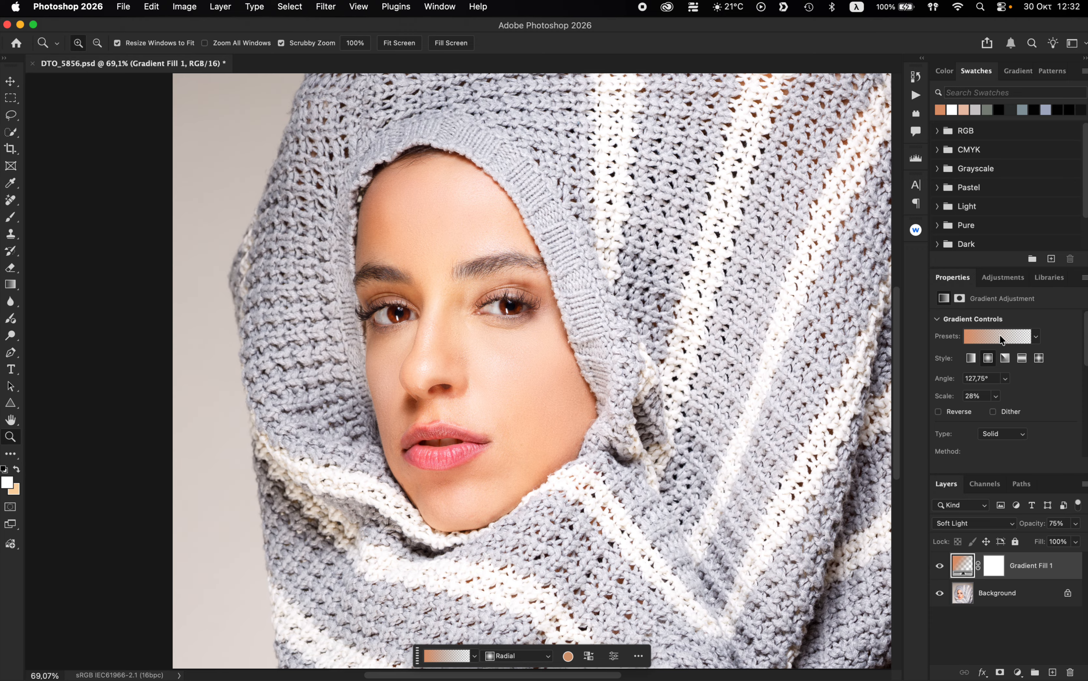
{"action": "left_click", "coordinate": [569, 656]}
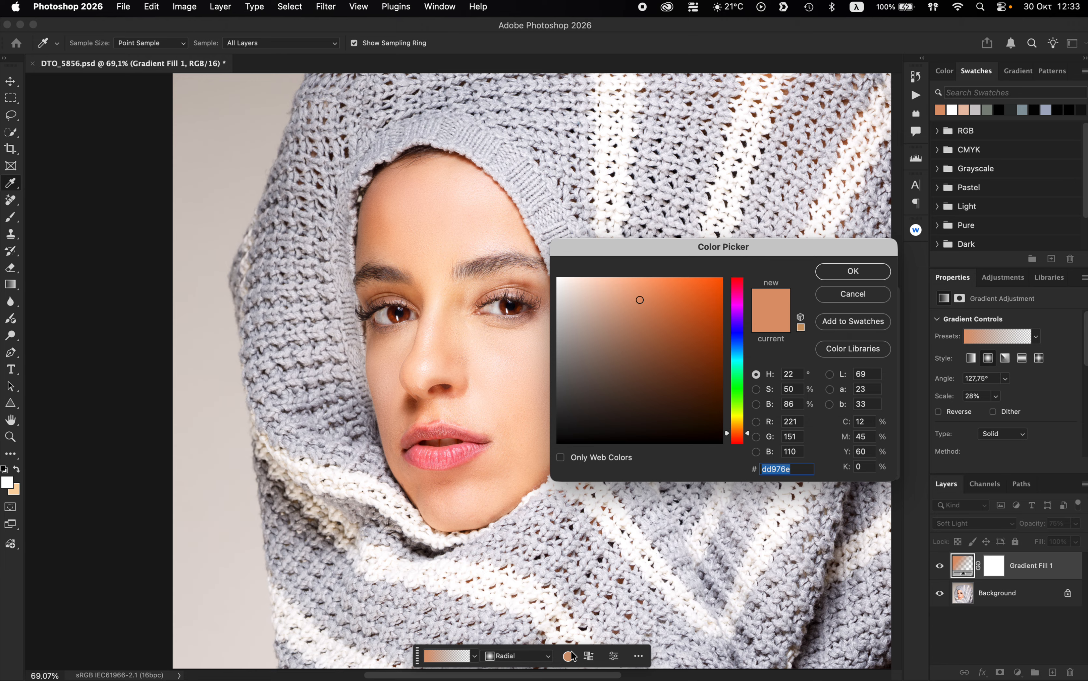
{"action": "left_click", "coordinate": [837, 296]}
{"action": "left_click", "coordinate": [590, 654]}
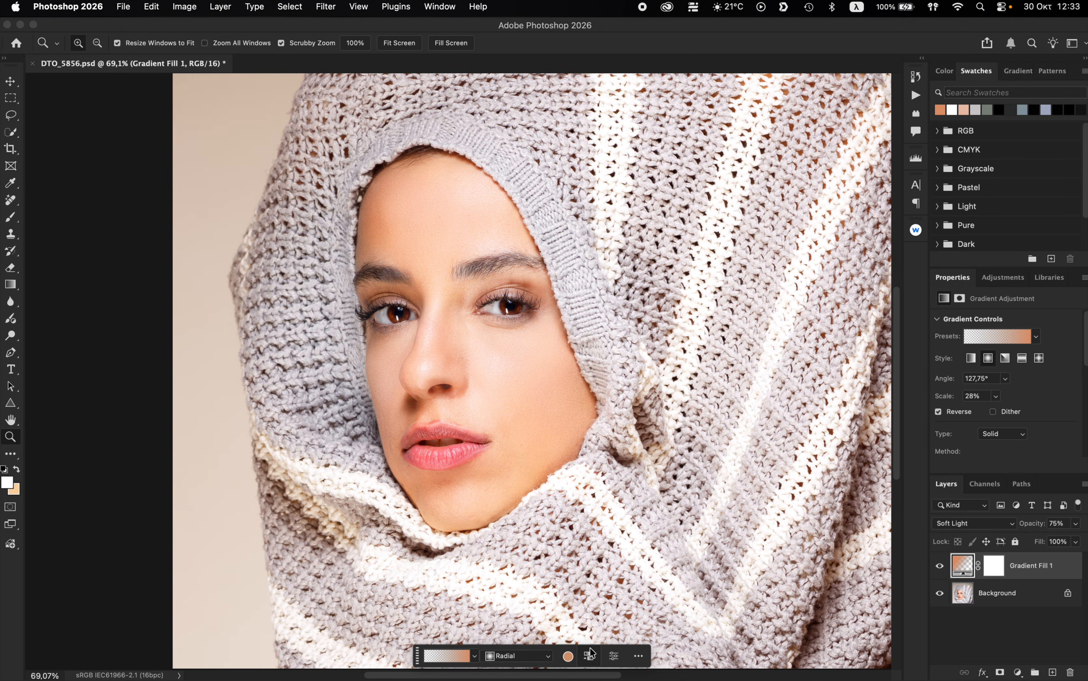
{"action": "left_click", "coordinate": [589, 657]}
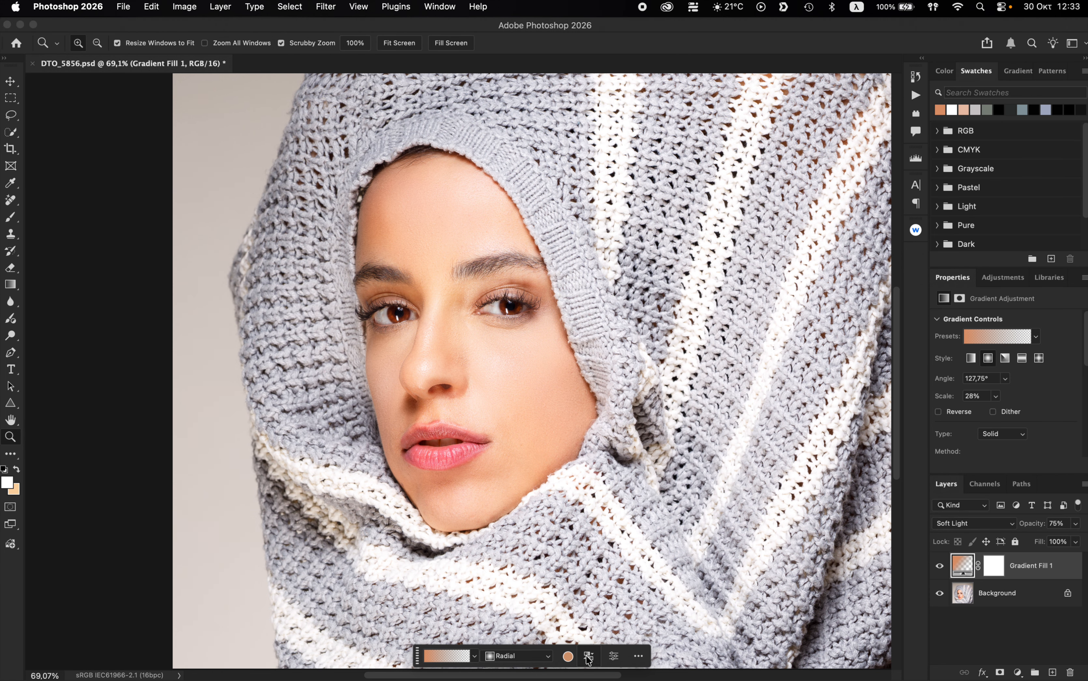
{"action": "left_click", "coordinate": [588, 656]}
Set the gradient's colour to the lighter skin tone fccaaa sampled from the nose.
{"action": "left_click", "coordinate": [567, 657]}
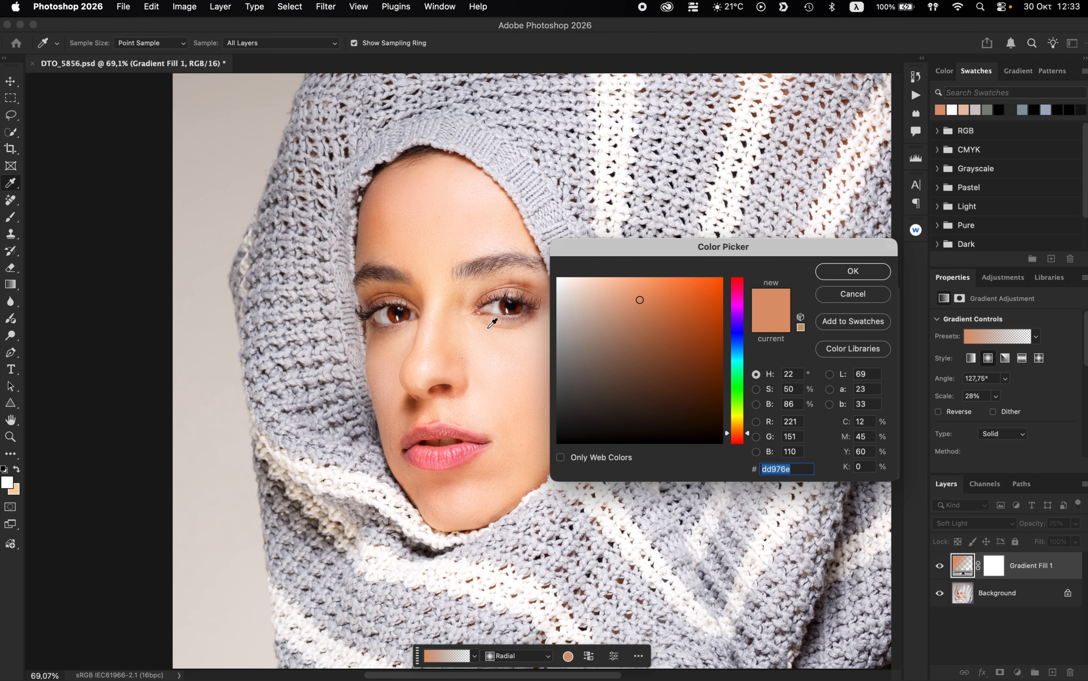
{"action": "left_click", "coordinate": [440, 347]}
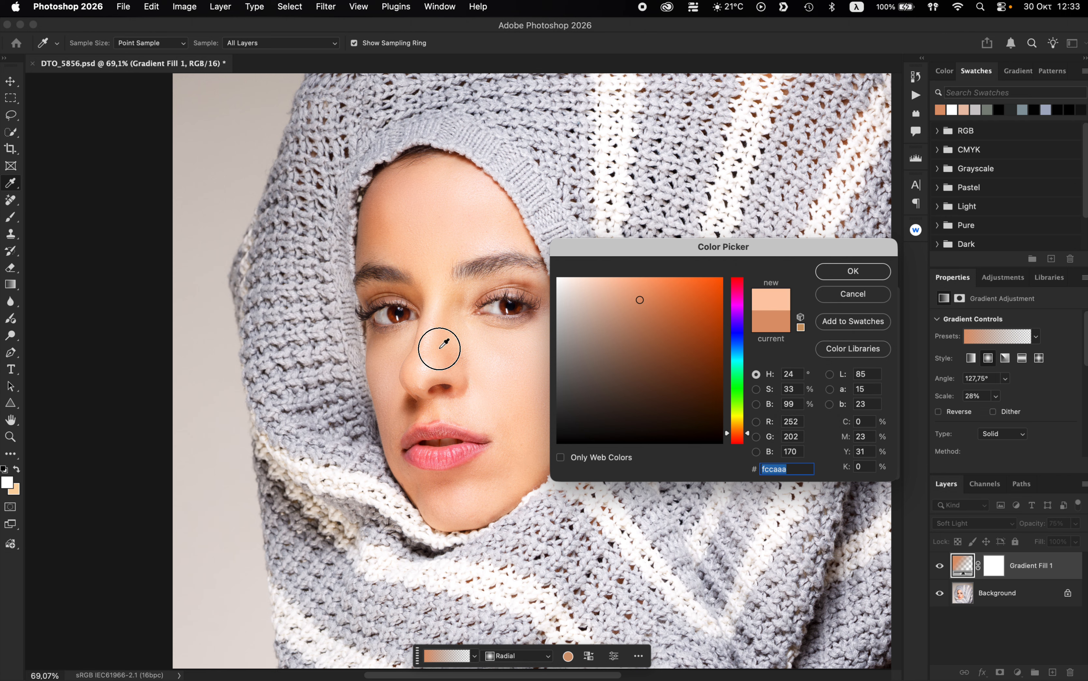
{"action": "left_click", "coordinate": [856, 272]}
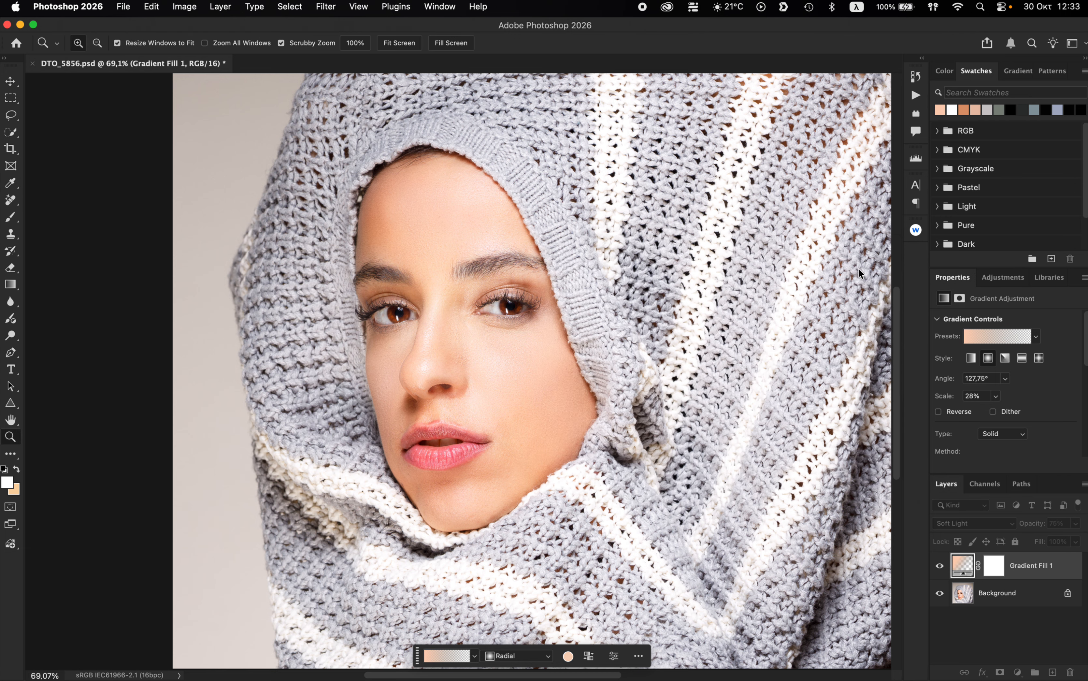
Lower the gradient layer's opacity to 54%.
{"action": "left_click_drag", "start_coordinate": [458, 417], "coordinate": [396, 417]}
{"action": "left_click", "coordinate": [1075, 523]}
{"action": "left_click_drag", "start_coordinate": [1068, 537], "coordinate": [1057, 537]}
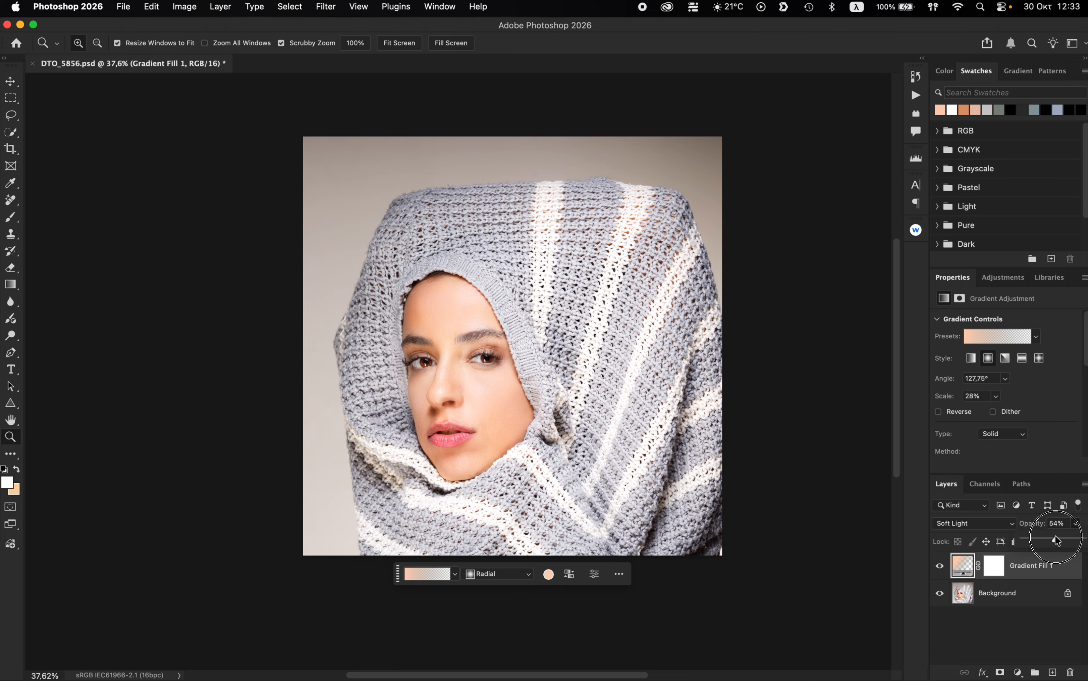
Compare the face up close with the gradient layer hidden and shown at its reduced opacity.
{"action": "left_click", "coordinate": [498, 392]}
{"action": "left_click_drag", "start_coordinate": [498, 392], "coordinate": [602, 392]}
{"action": "left_click", "coordinate": [941, 567]}
{"action": "left_click", "coordinate": [941, 569]}
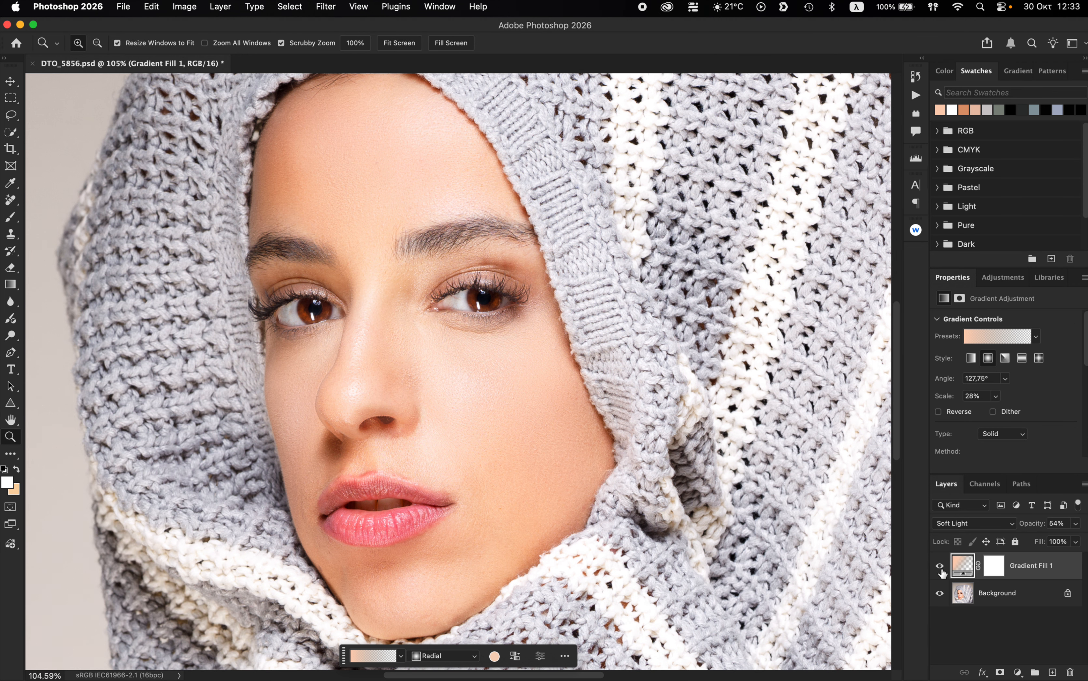
{"action": "left_click", "coordinate": [941, 567]}
{"action": "left_click", "coordinate": [940, 568]}
Merge the gradient fill with the Background layer and duplicate the merged result as a new layer.
{"action": "left_click", "coordinate": [1023, 593]}
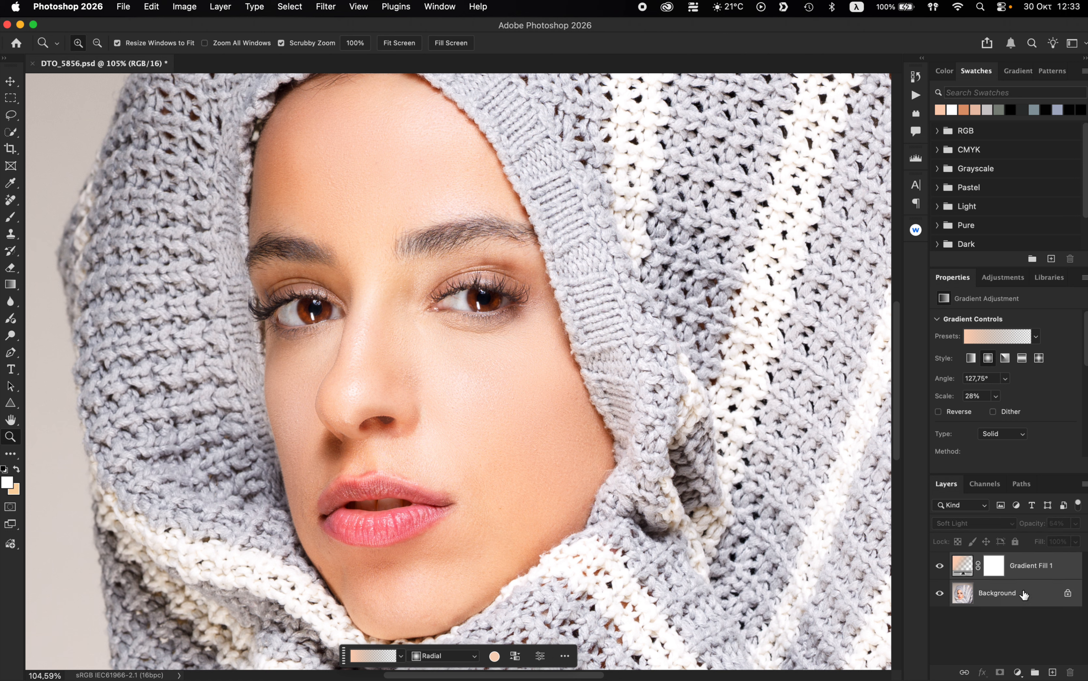
{"action": "key", "text": "super+e"}
{"action": "key", "text": "super+j"}
{"action": "left_click_drag", "start_coordinate": [462, 437], "coordinate": [387, 437]}
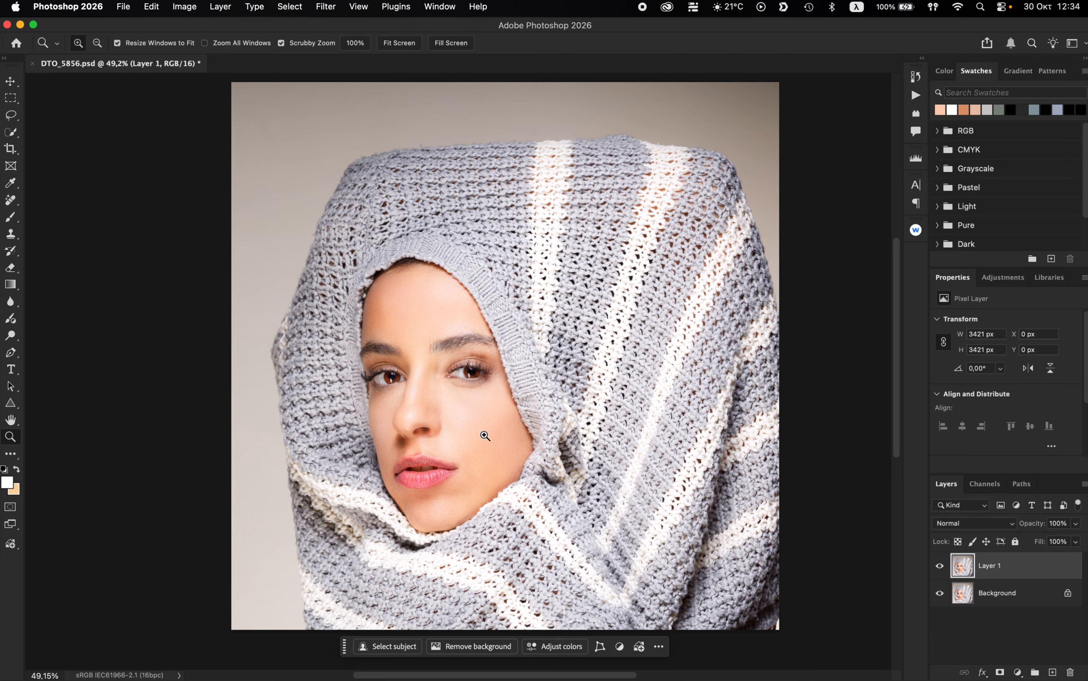
{"action": "left_click", "coordinate": [1005, 597]}
{"action": "left_click", "coordinate": [1009, 571]}
Apply a High Pass filter with a 0.3-pixel radius to the duplicate layer and set its blend mode to Vivid Light.
{"action": "left_click", "coordinate": [455, 402]}
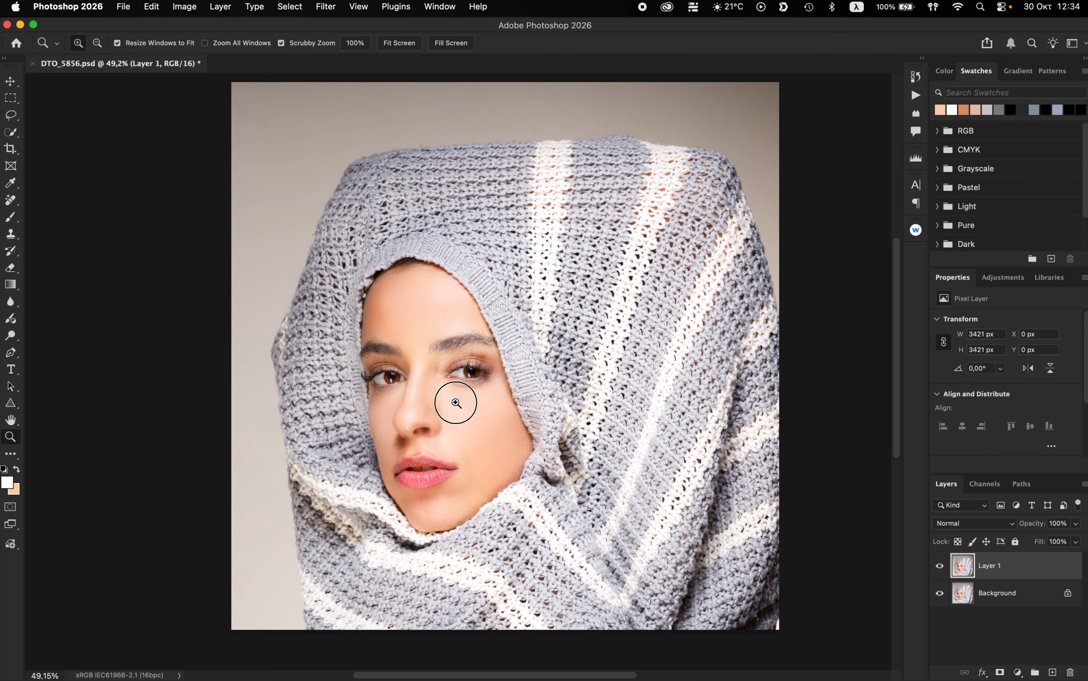
{"action": "left_click_drag", "start_coordinate": [456, 402], "coordinate": [503, 403]}
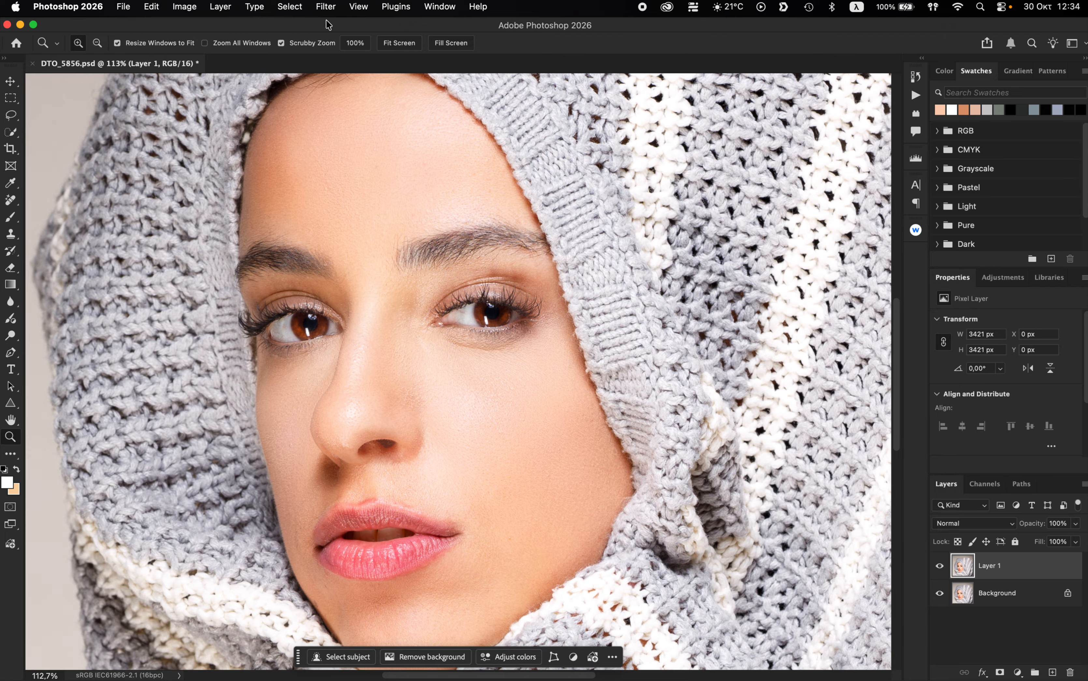
{"action": "left_click", "coordinate": [325, 8]}
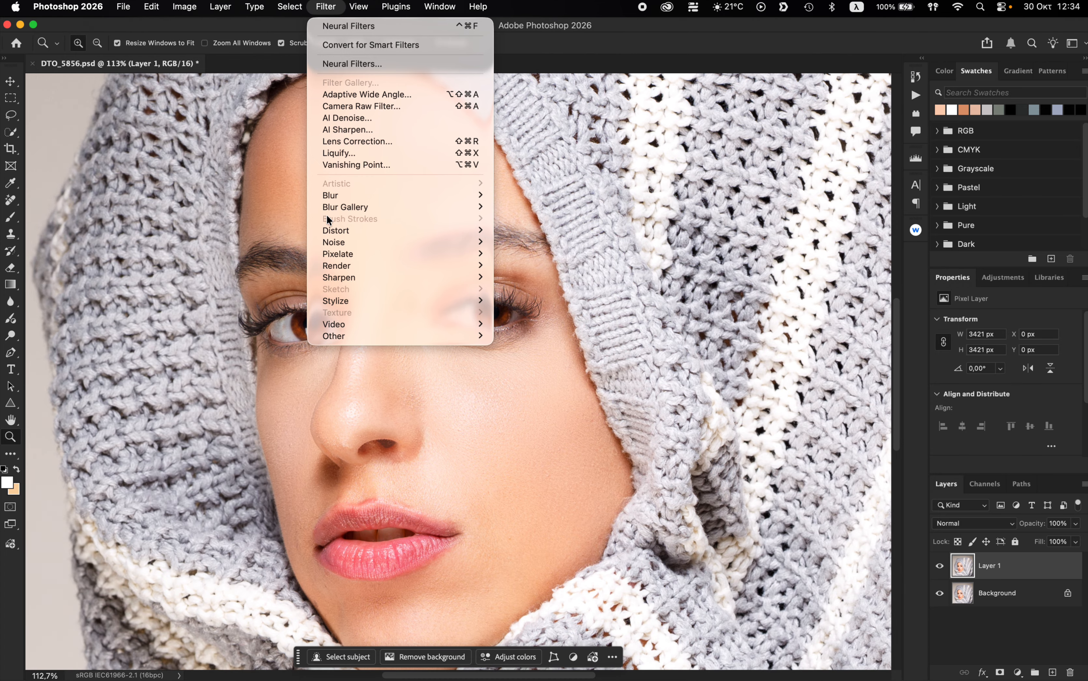
{"action": "mouse_move", "coordinate": [353, 335]}
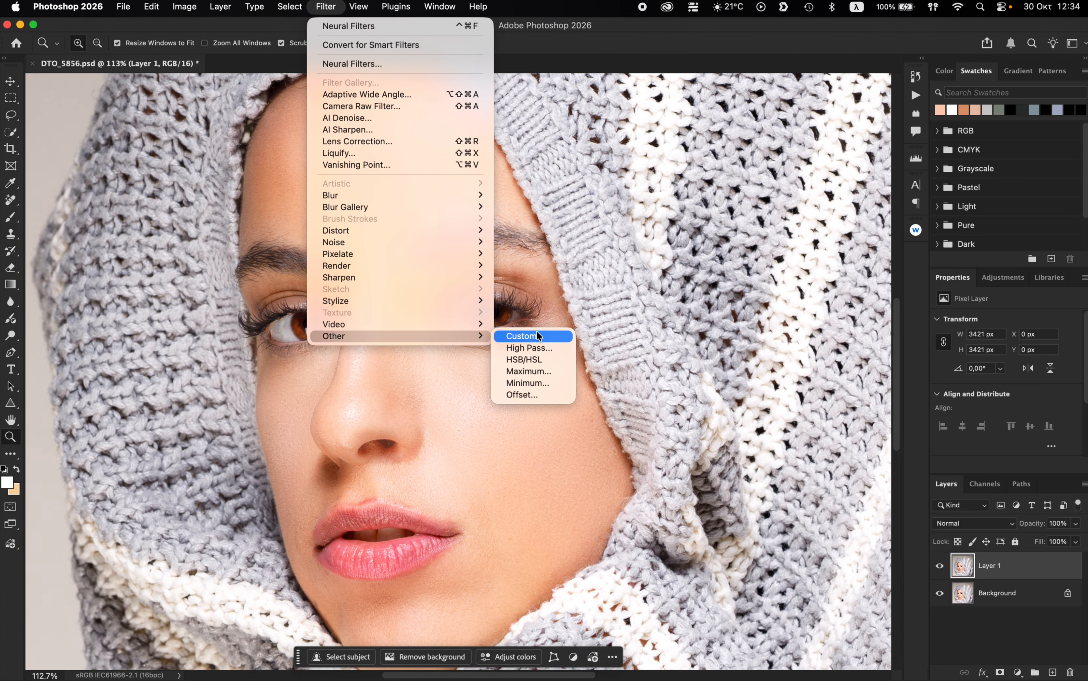
{"action": "left_click", "coordinate": [540, 348]}
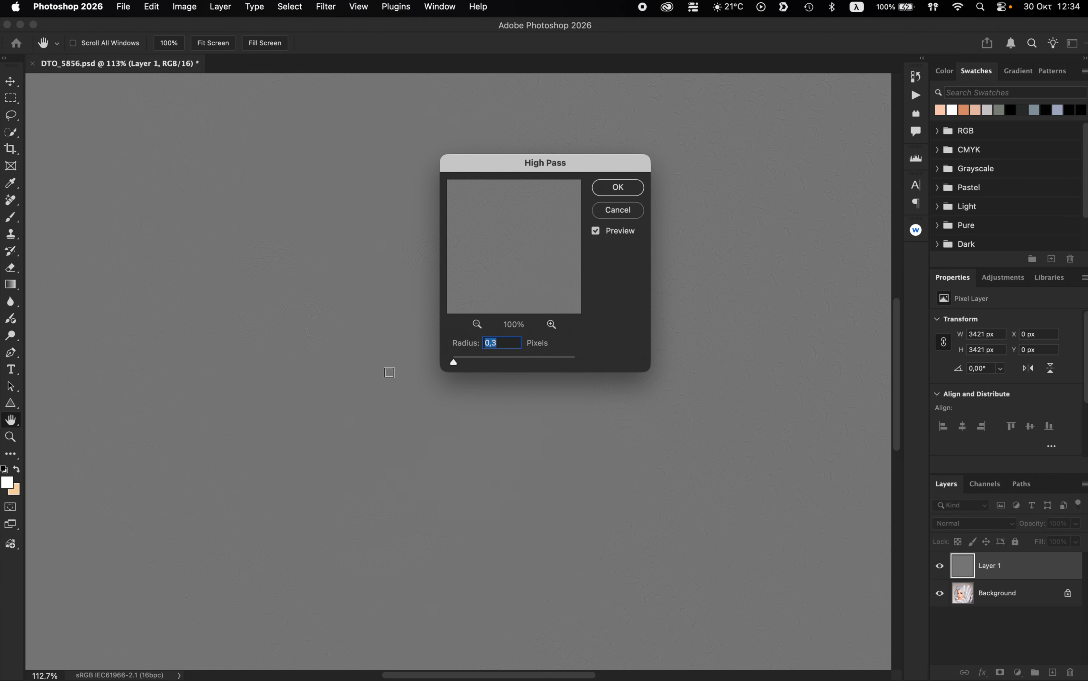
{"action": "left_click", "coordinate": [361, 348]}
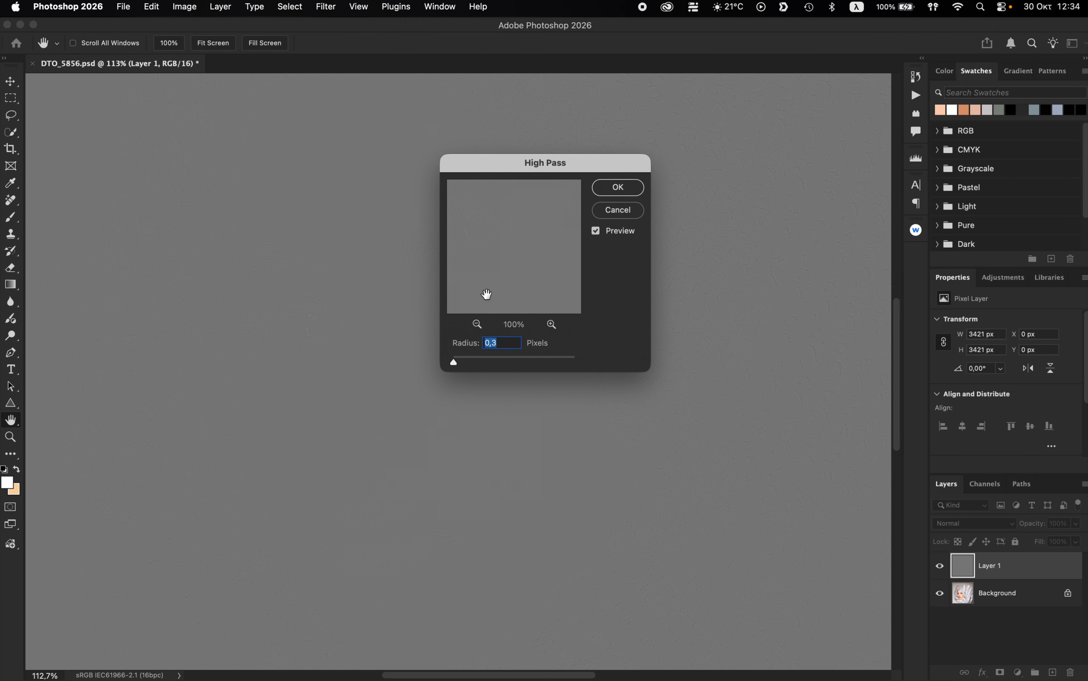
{"action": "left_click", "coordinate": [629, 187]}
{"action": "left_click", "coordinate": [978, 524]}
{"action": "left_click", "coordinate": [962, 349]}
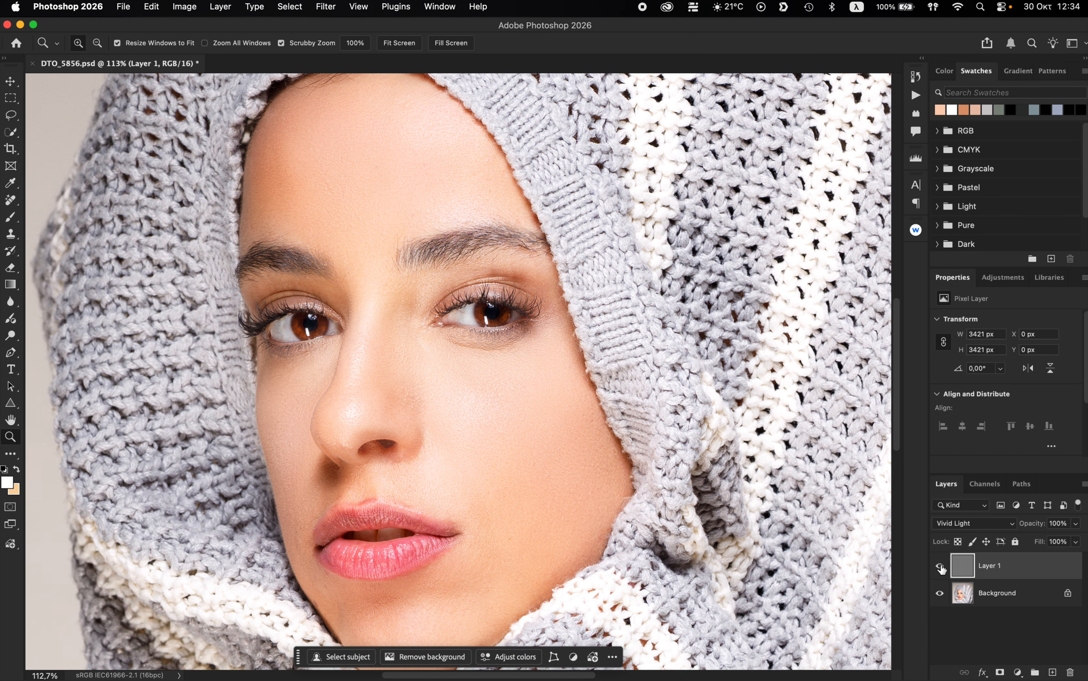
Compare the sharpness of the face up close with the High Pass layer hidden and shown.
{"action": "left_click", "coordinate": [940, 566]}
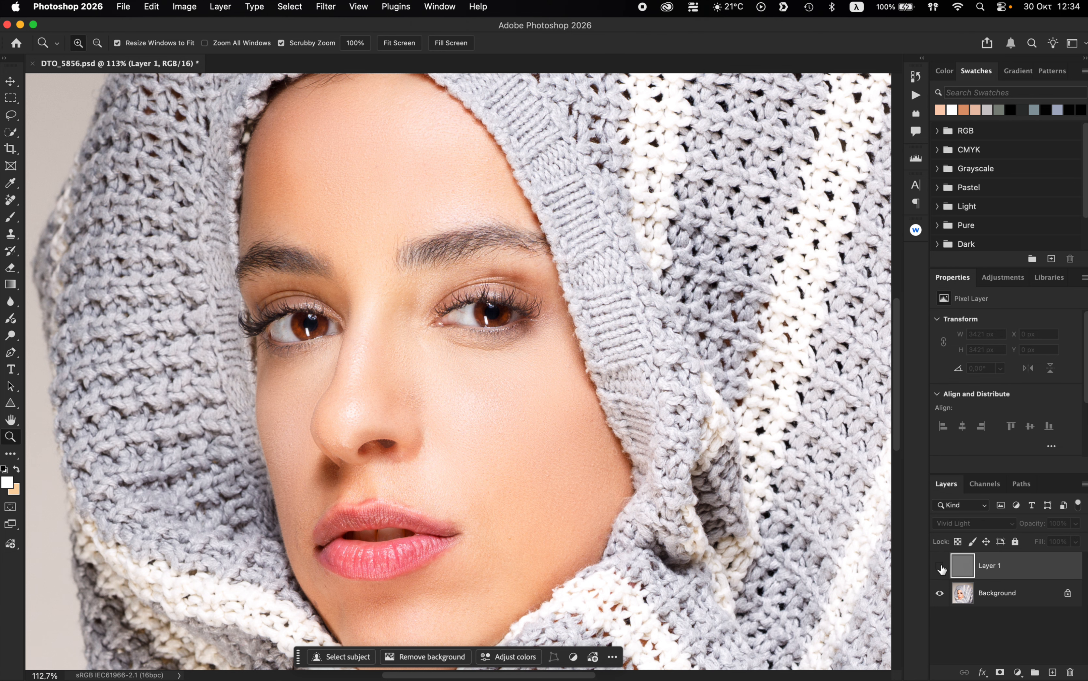
{"action": "left_click", "coordinate": [939, 566]}
{"action": "left_click", "coordinate": [507, 401]}
{"action": "left_click_drag", "start_coordinate": [506, 400], "coordinate": [531, 400]}
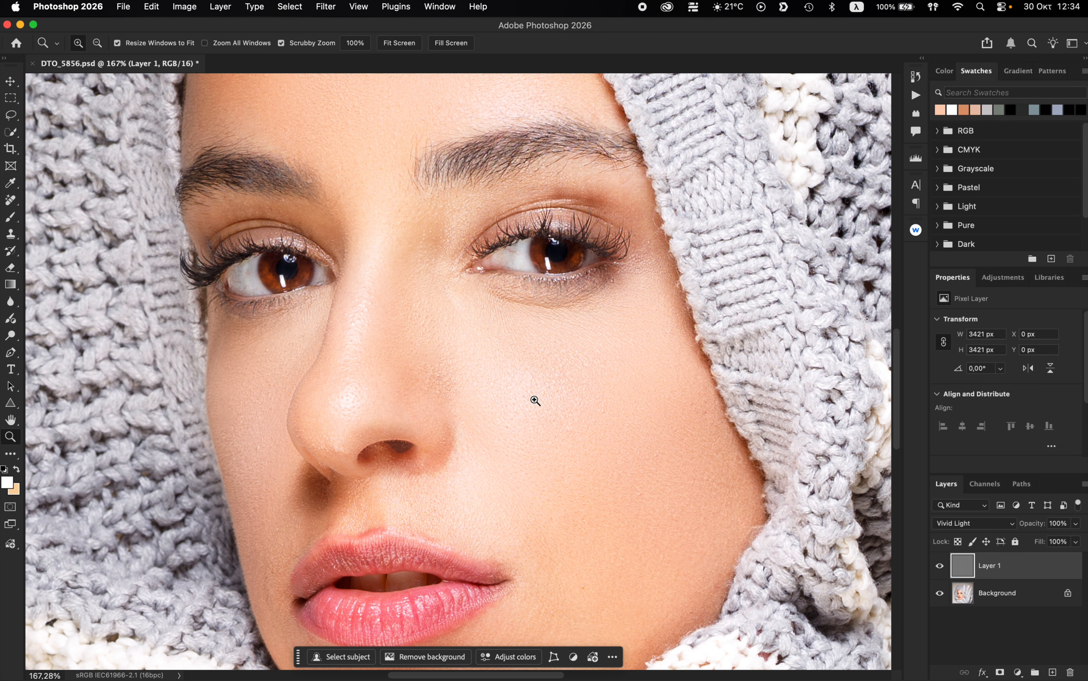
{"action": "left_click", "coordinate": [938, 566]}
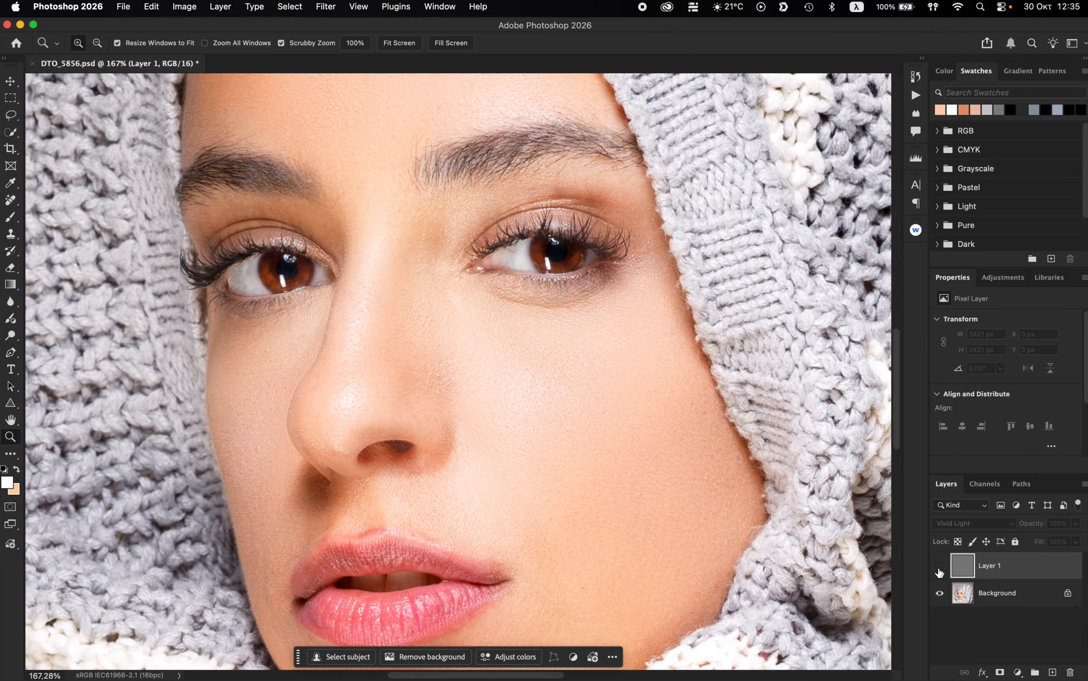
{"action": "left_click", "coordinate": [939, 567]}
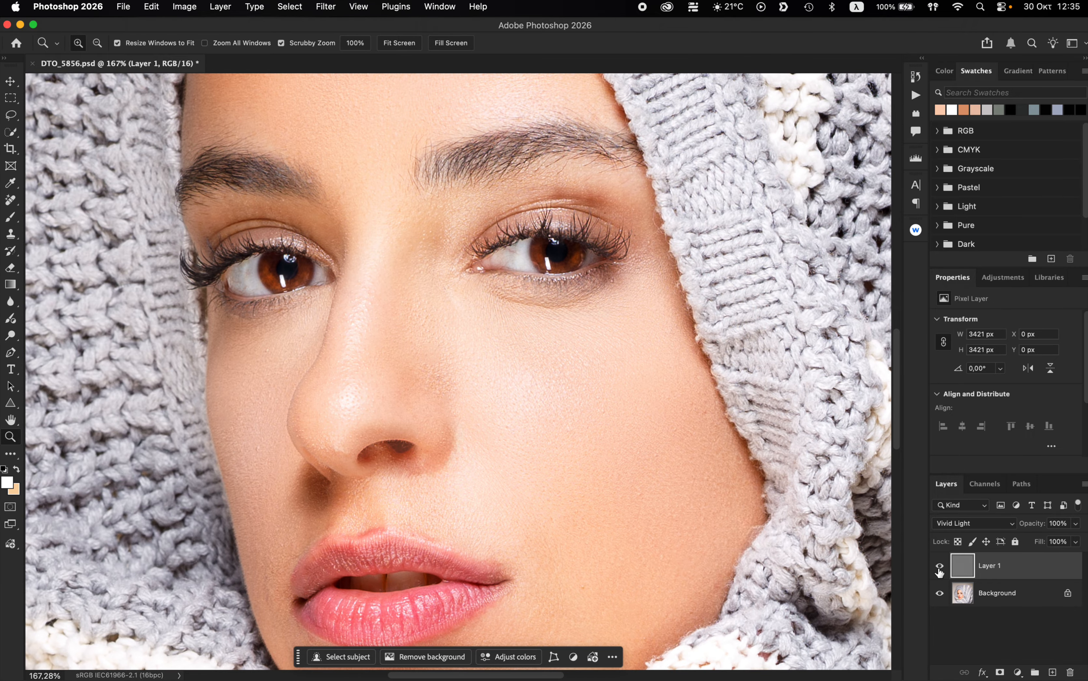
Merge the High Pass sharpening layer into the Background layer.
{"action": "mouse_move", "coordinate": [545, 342]}
{"action": "left_mouse_down"}
{"action": "mouse_move", "coordinate": [504, 334]}
{"action": "mouse_move", "coordinate": [542, 338]}
{"action": "left_mouse_up"}
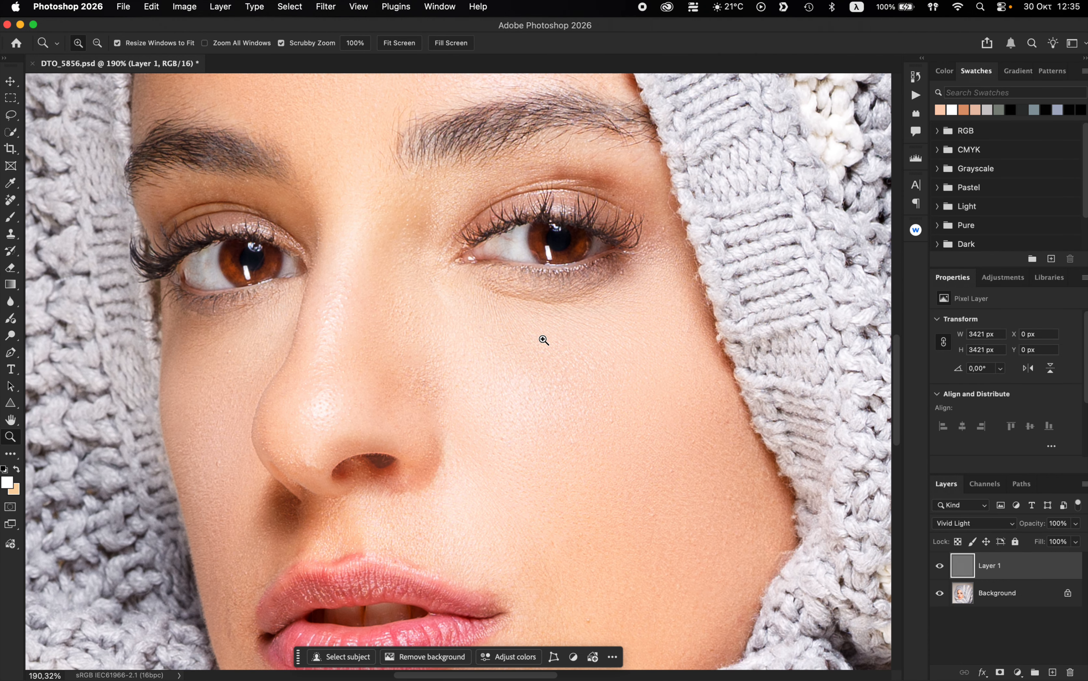
{"action": "left_click_drag", "start_coordinate": [478, 352], "coordinate": [401, 353]}
{"action": "left_click_drag", "start_coordinate": [453, 428], "coordinate": [518, 428]}
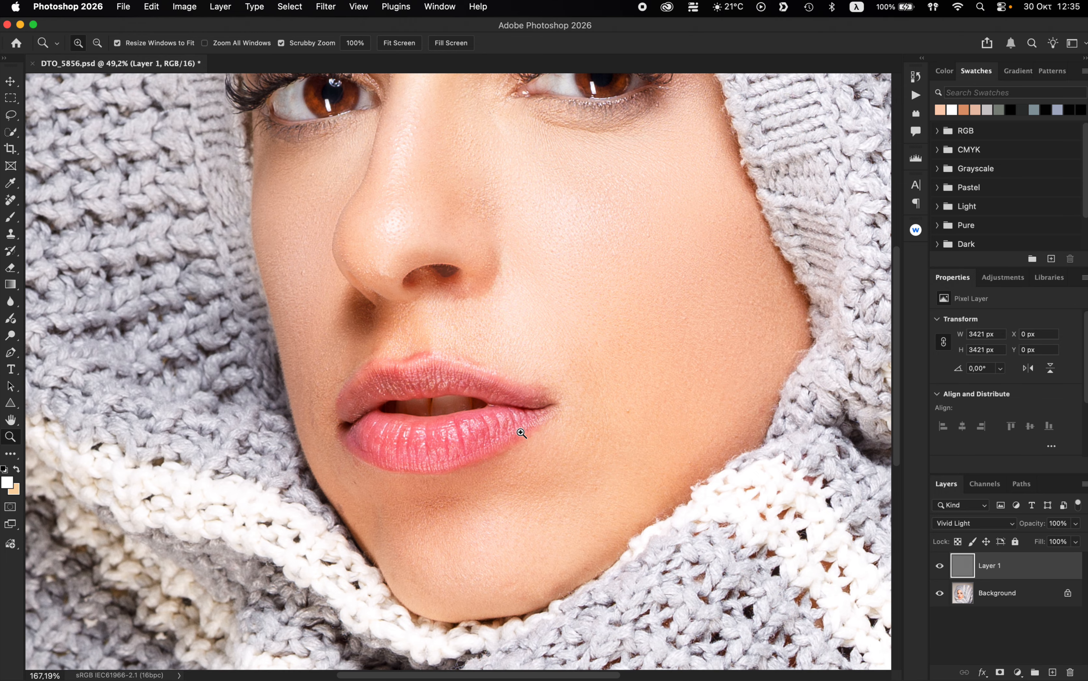
{"action": "left_click", "coordinate": [1005, 592]}
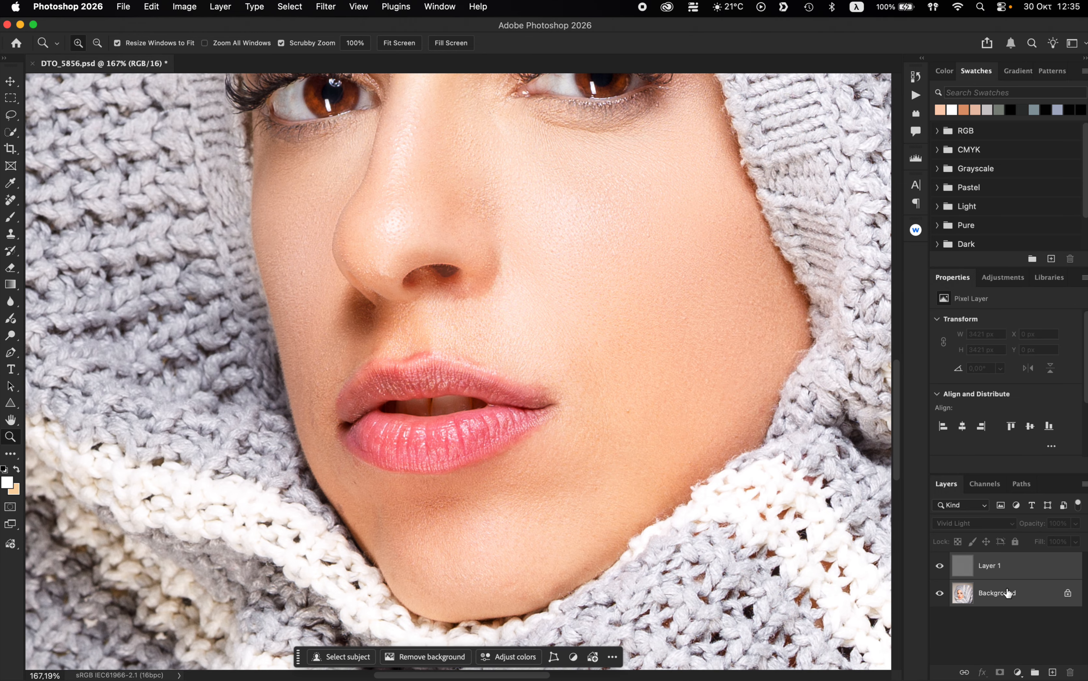
{"action": "key", "text": "super+e"}
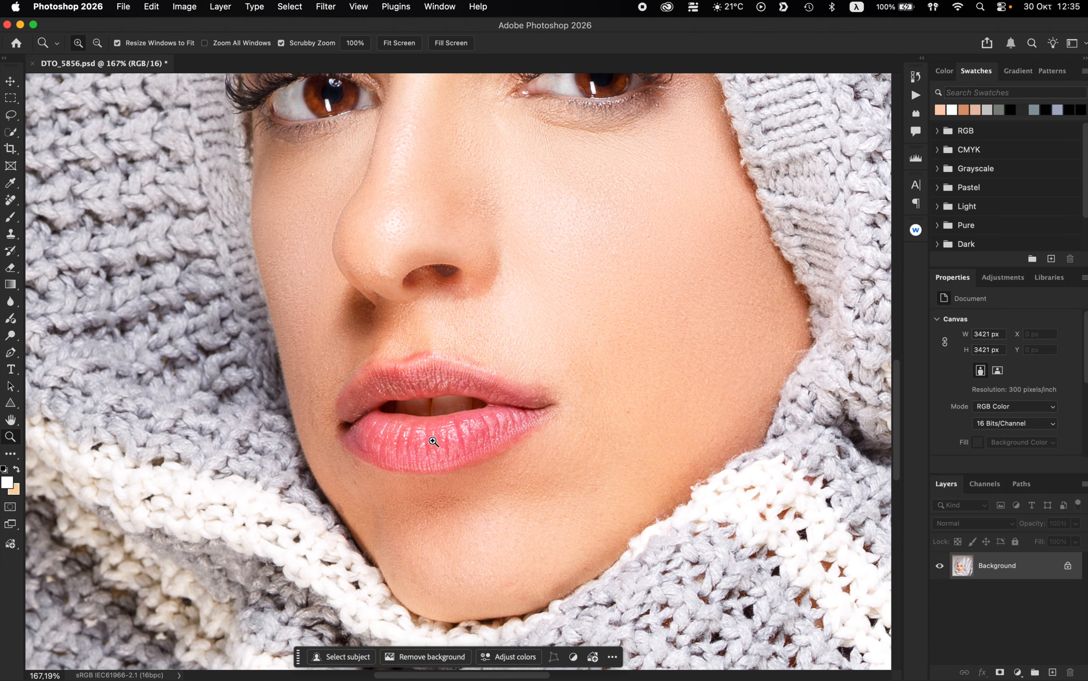
Clean up small blemishes along the edge of the upper lip with the Remove tool at size 25.
{"action": "left_click_drag", "start_coordinate": [385, 370], "coordinate": [405, 370]}
{"action": "key", "text": "j"}
{"action": "left_click_drag", "start_coordinate": [444, 349], "coordinate": [409, 358]}
{"action": "left_click_drag", "start_coordinate": [512, 361], "coordinate": [485, 352]}
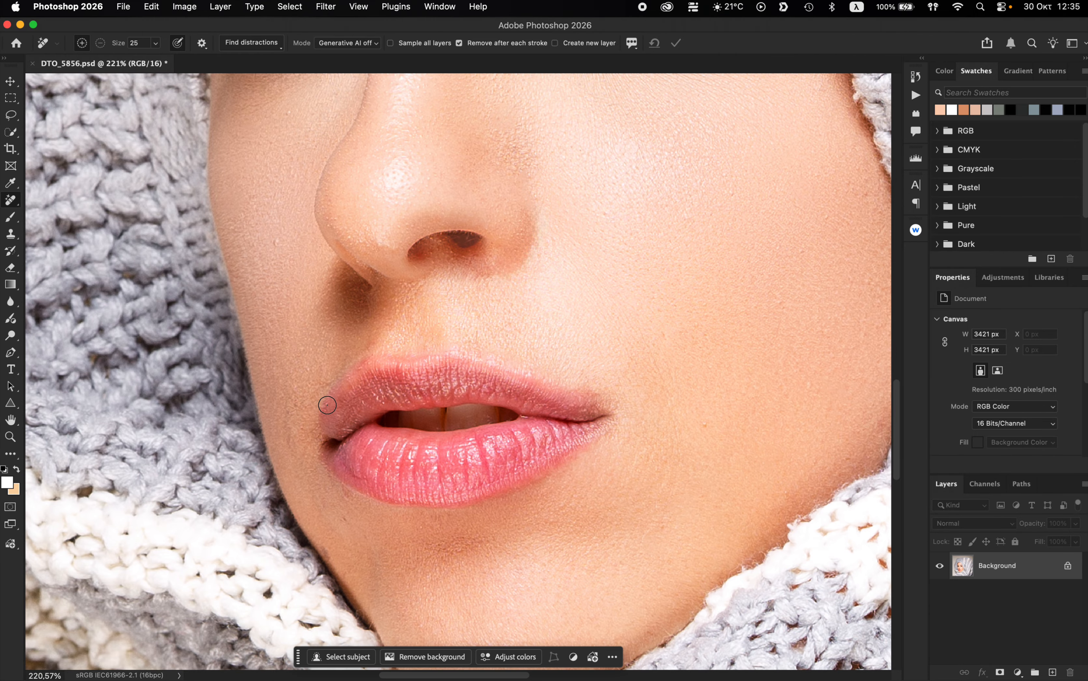
{"action": "left_click", "coordinate": [10, 436]}
{"action": "left_click_drag", "start_coordinate": [410, 382], "coordinate": [356, 379]}
{"action": "key", "text": "XF86MonBrightnessUp"}
{"action": "key", "text": "XF86MonBrightnessUp"}
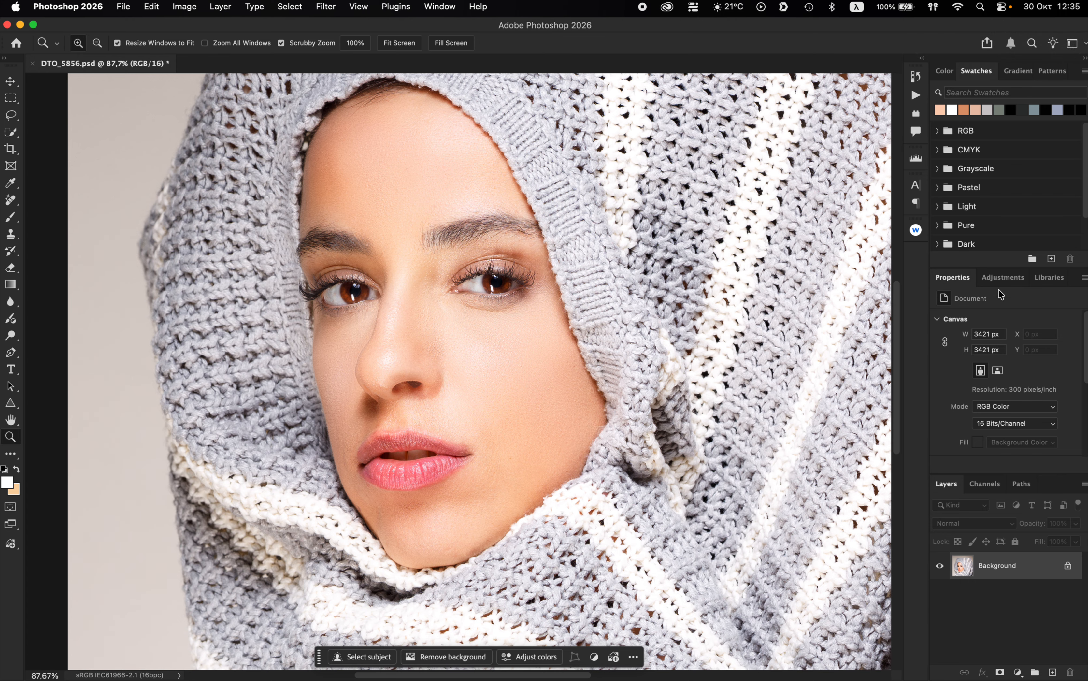
Add a Levels adjustment layer above the Background and raise its black input level to 4.
{"action": "left_click", "coordinate": [1001, 281]}
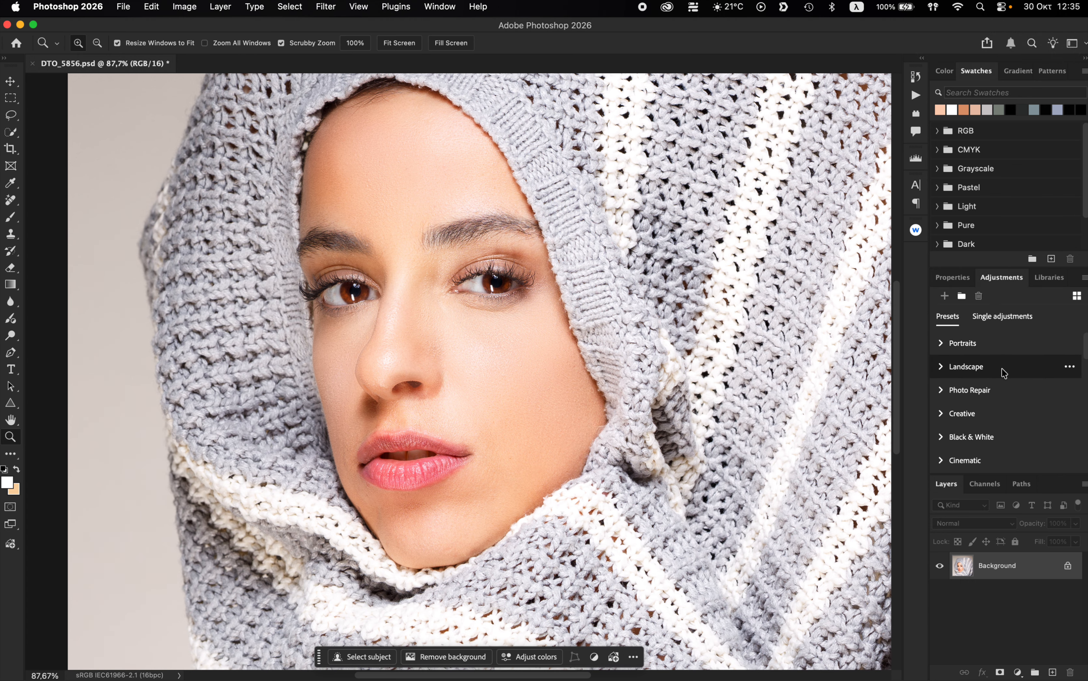
{"action": "left_click", "coordinate": [1002, 316]}
{"action": "left_click", "coordinate": [963, 367]}
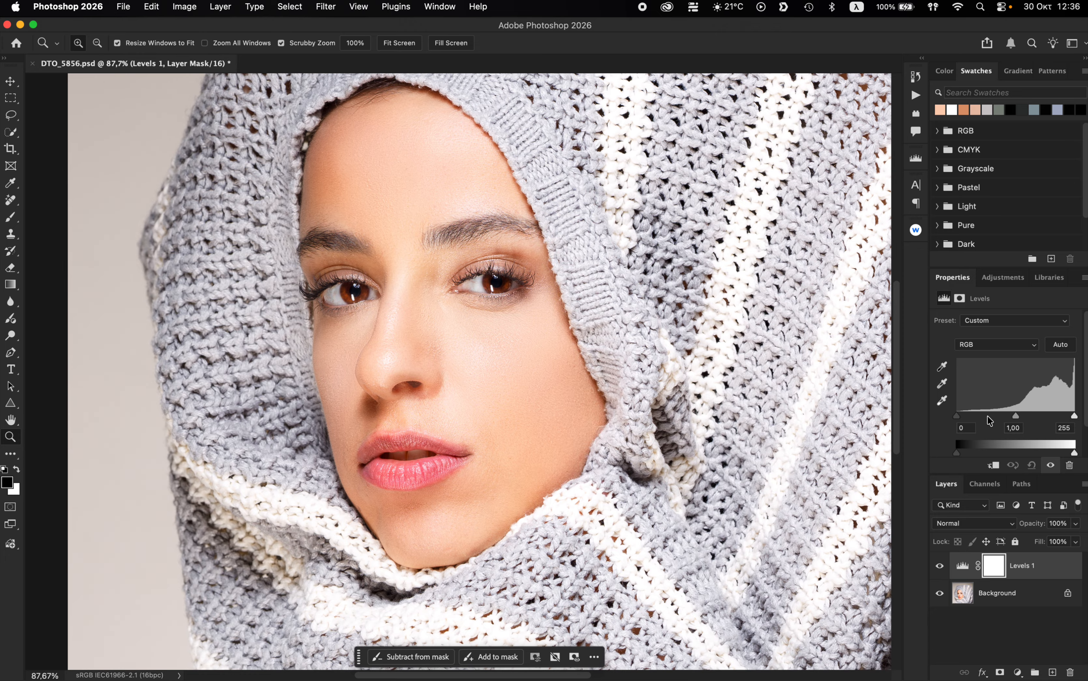
{"action": "left_click_drag", "start_coordinate": [959, 416], "coordinate": [961, 419]}
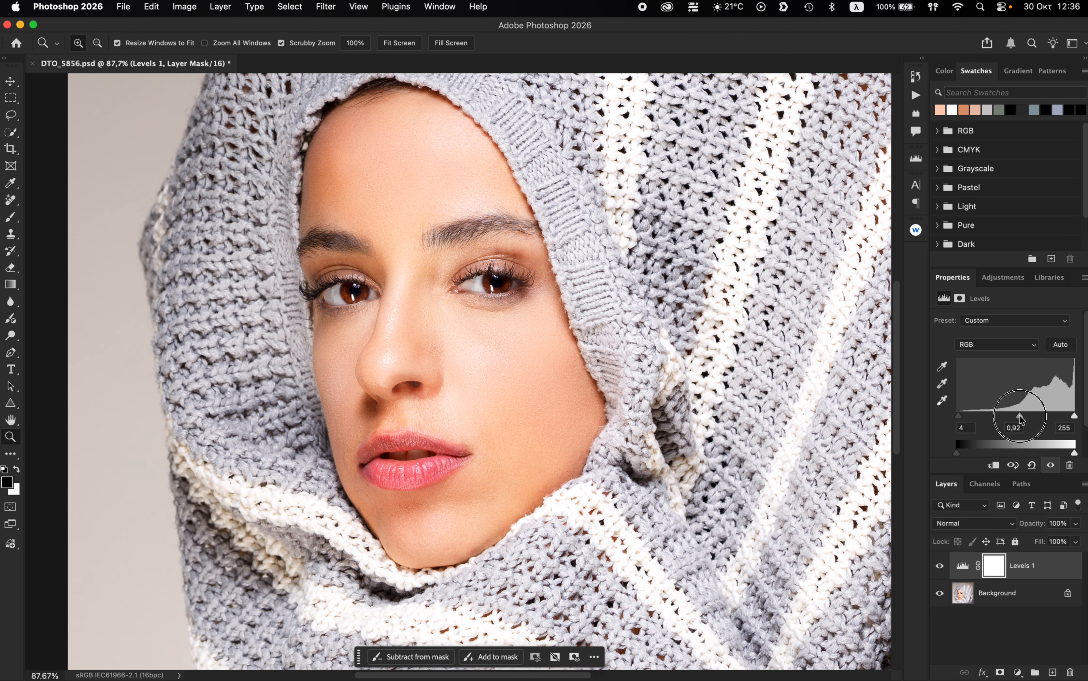
Try a white input level of 241 in Levels, restore it to 255 and try the midtones at 0.92.
{"action": "left_click_drag", "start_coordinate": [1015, 414], "coordinate": [1013, 415]}
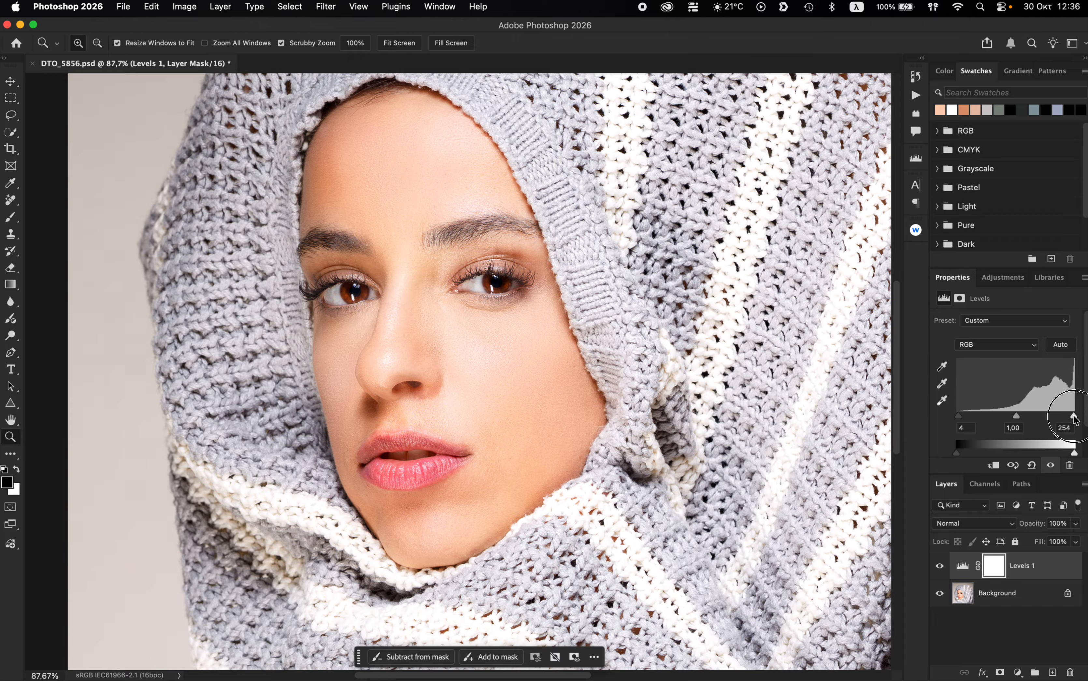
{"action": "left_click_drag", "start_coordinate": [1073, 415], "coordinate": [1067, 416]}
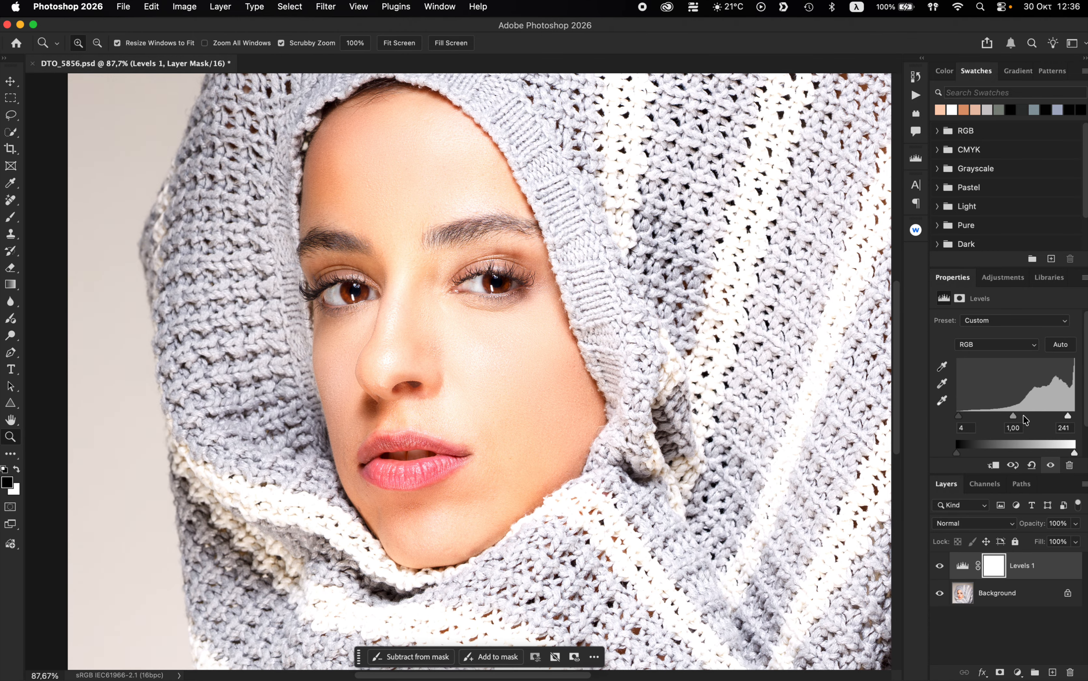
{"action": "left_click_drag", "start_coordinate": [1019, 414], "coordinate": [1018, 415]}
{"action": "left_click_drag", "start_coordinate": [1067, 415], "coordinate": [1082, 414]}
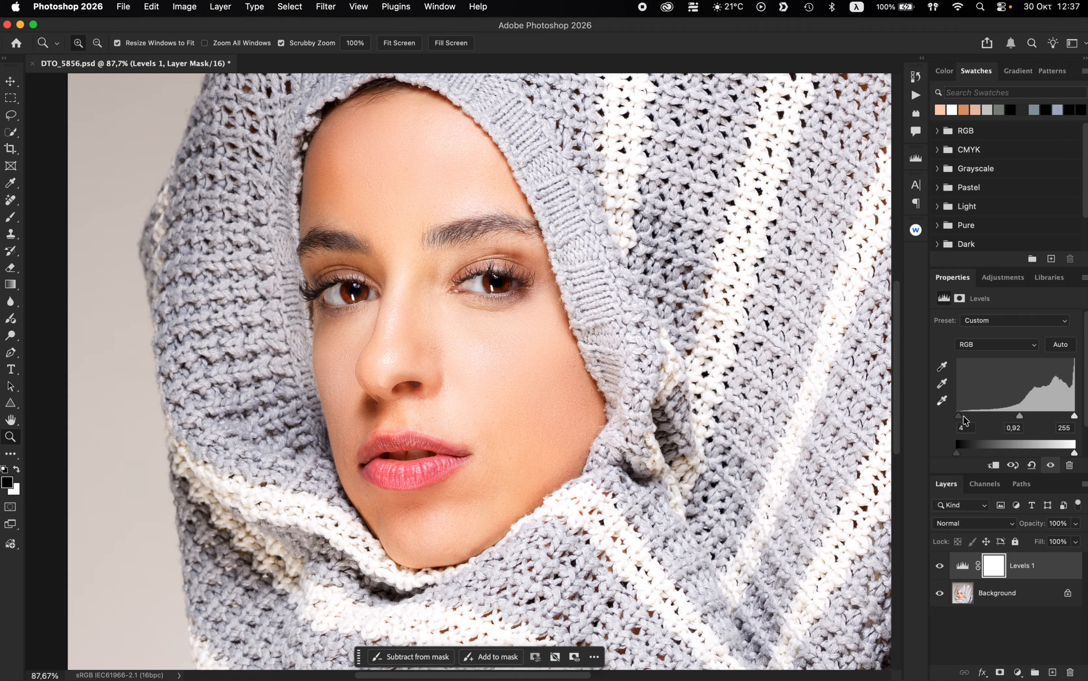
Set the Levels midtone value to 0.95 and compare the portrait with the adjustment hidden and shown.
{"action": "left_click_drag", "start_coordinate": [371, 393], "coordinate": [346, 392]}
{"action": "left_click_drag", "start_coordinate": [1020, 415], "coordinate": [1019, 415]}
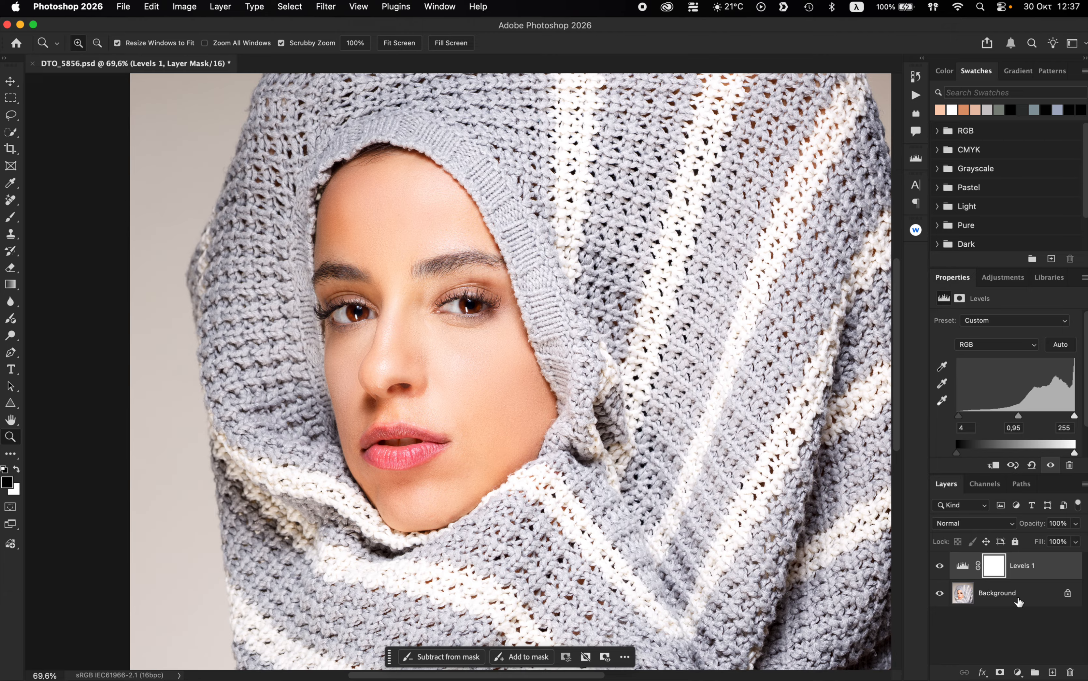
{"action": "left_click", "coordinate": [939, 568]}
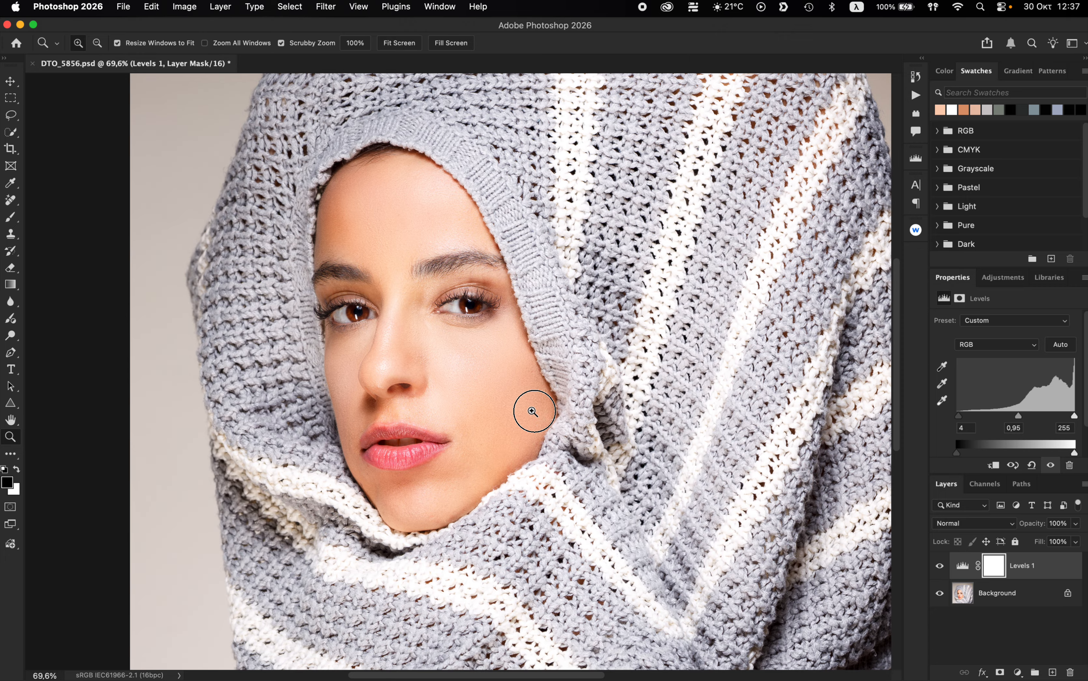